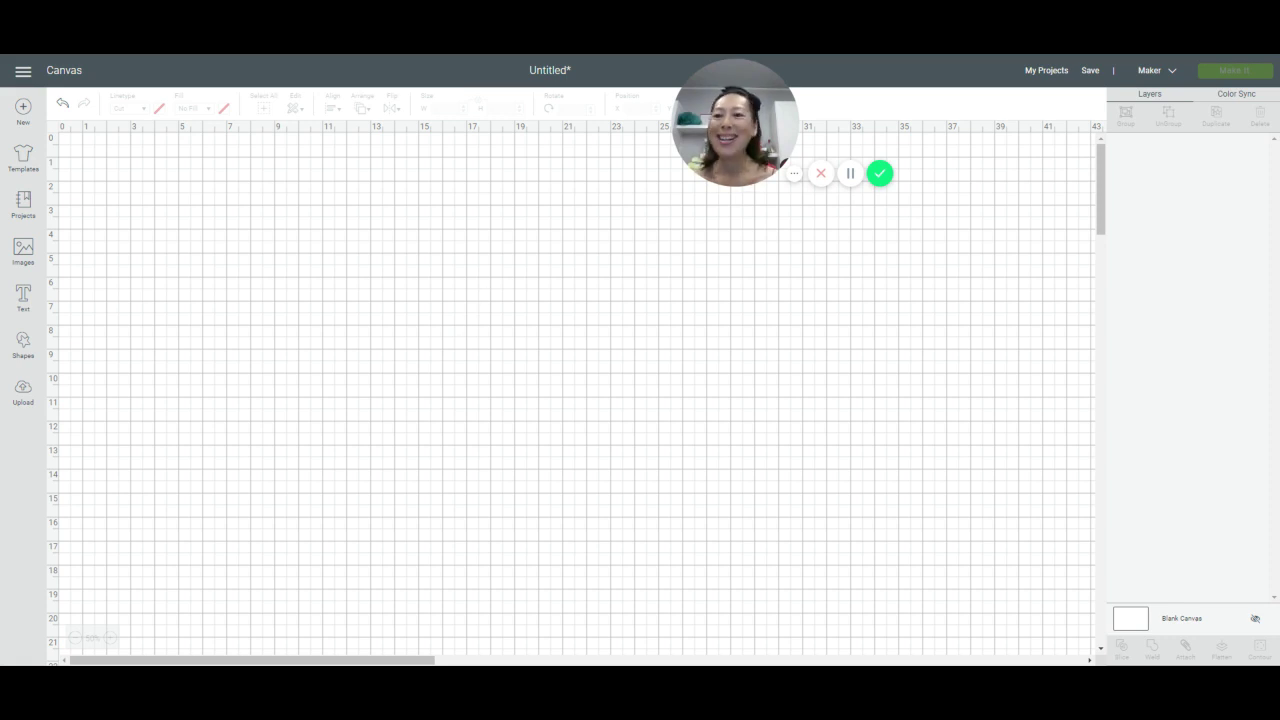
Step: Insert the grey four-snowflake 'Snowflakes' image (about 3.791 by 4 inches) from the image library
{"action": "left_click", "coordinate": [22, 250]}
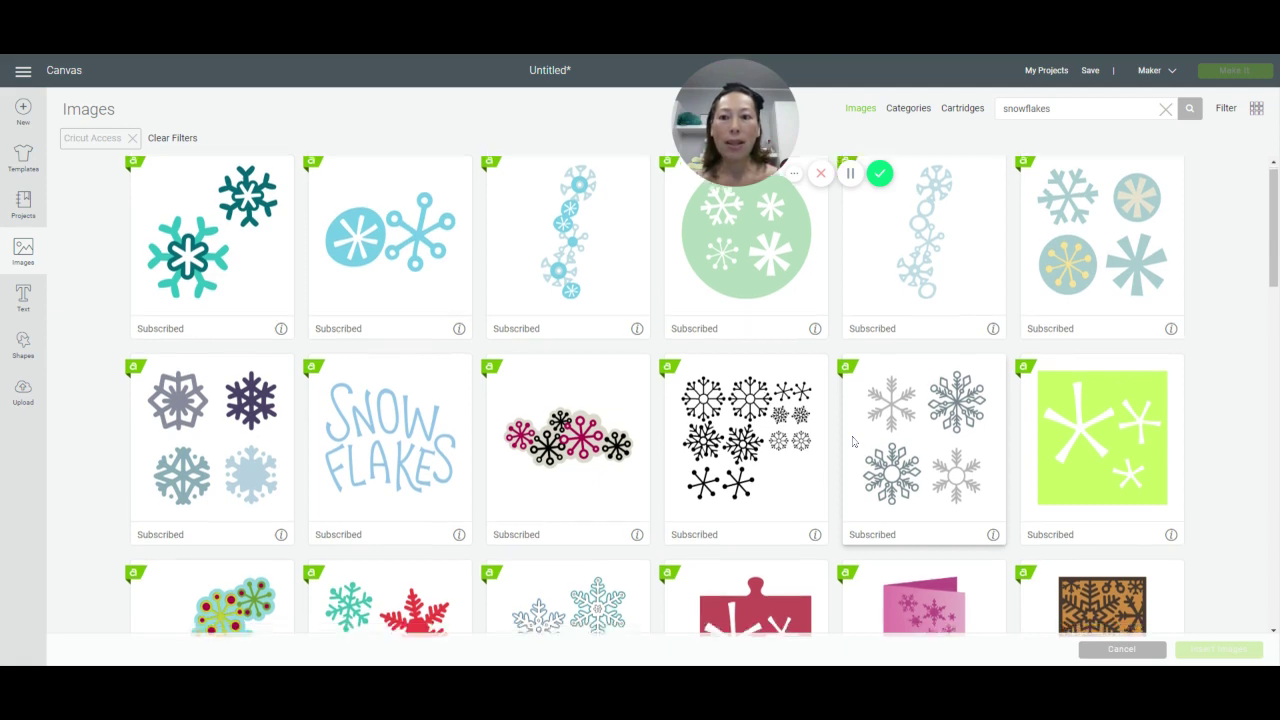
{"action": "scroll", "coordinate": [853, 441], "scroll_direction": "down", "scroll_amount": 5}
{"action": "scroll", "coordinate": [853, 441], "scroll_direction": "down", "scroll_amount": 3}
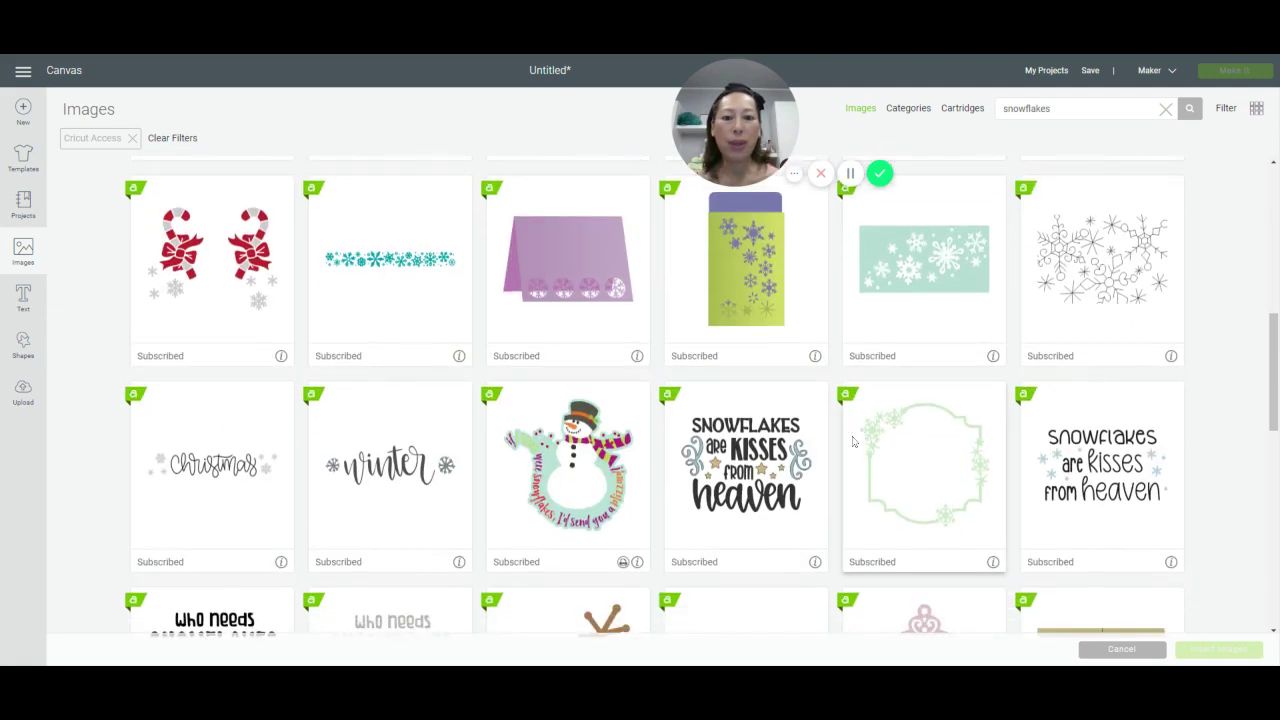
{"action": "scroll", "coordinate": [853, 441], "scroll_direction": "up", "scroll_amount": 6}
{"action": "scroll", "coordinate": [853, 441], "scroll_direction": "up", "scroll_amount": 1}
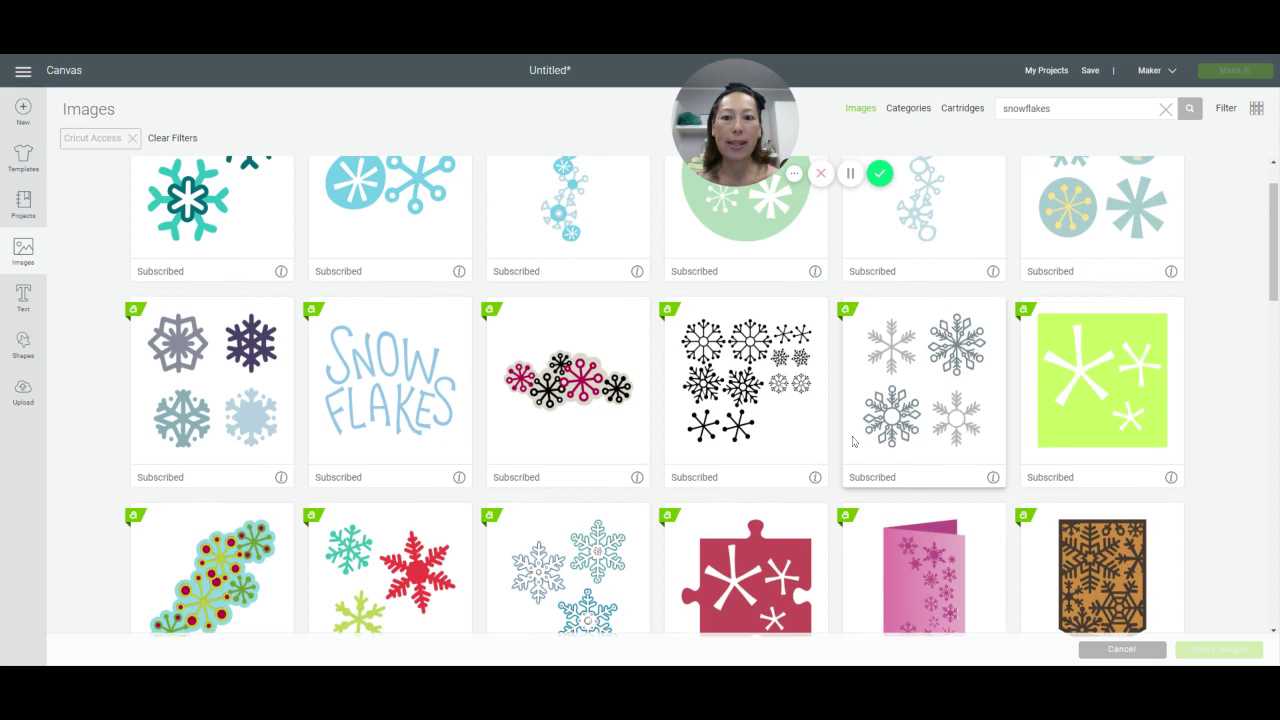
{"action": "scroll", "coordinate": [853, 441], "scroll_direction": "up", "scroll_amount": 1}
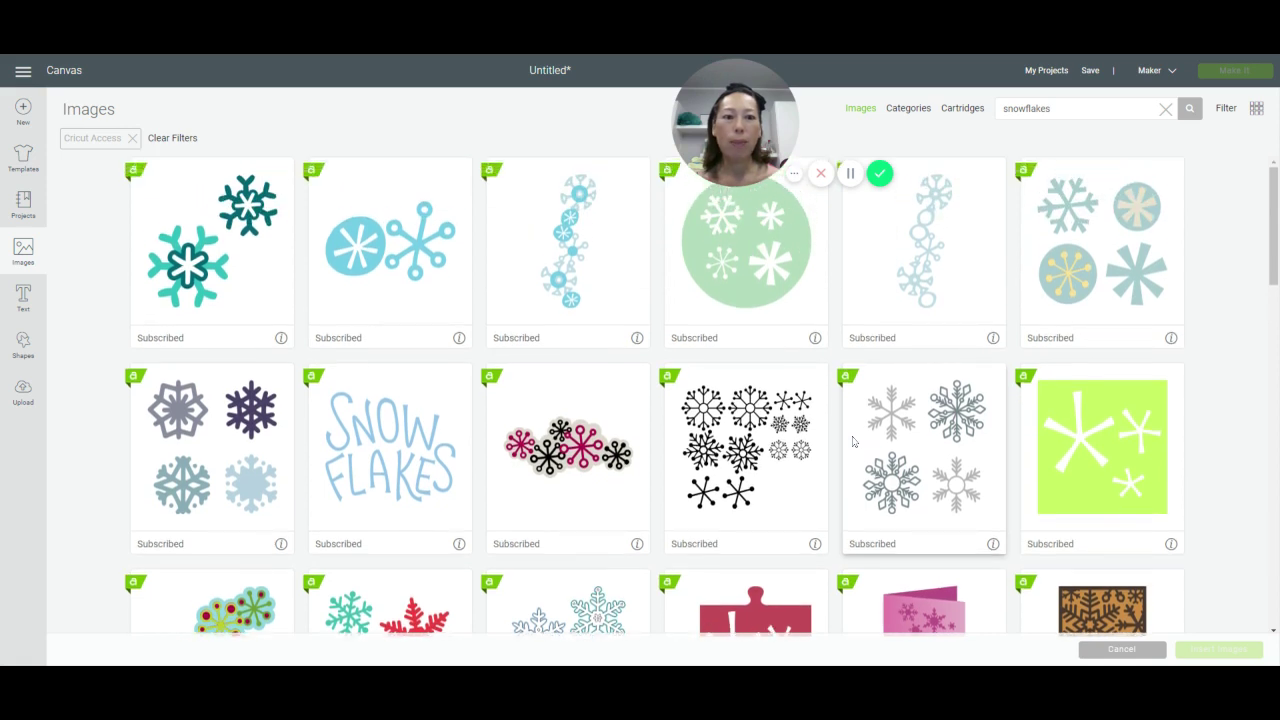
{"action": "left_click", "coordinate": [910, 442]}
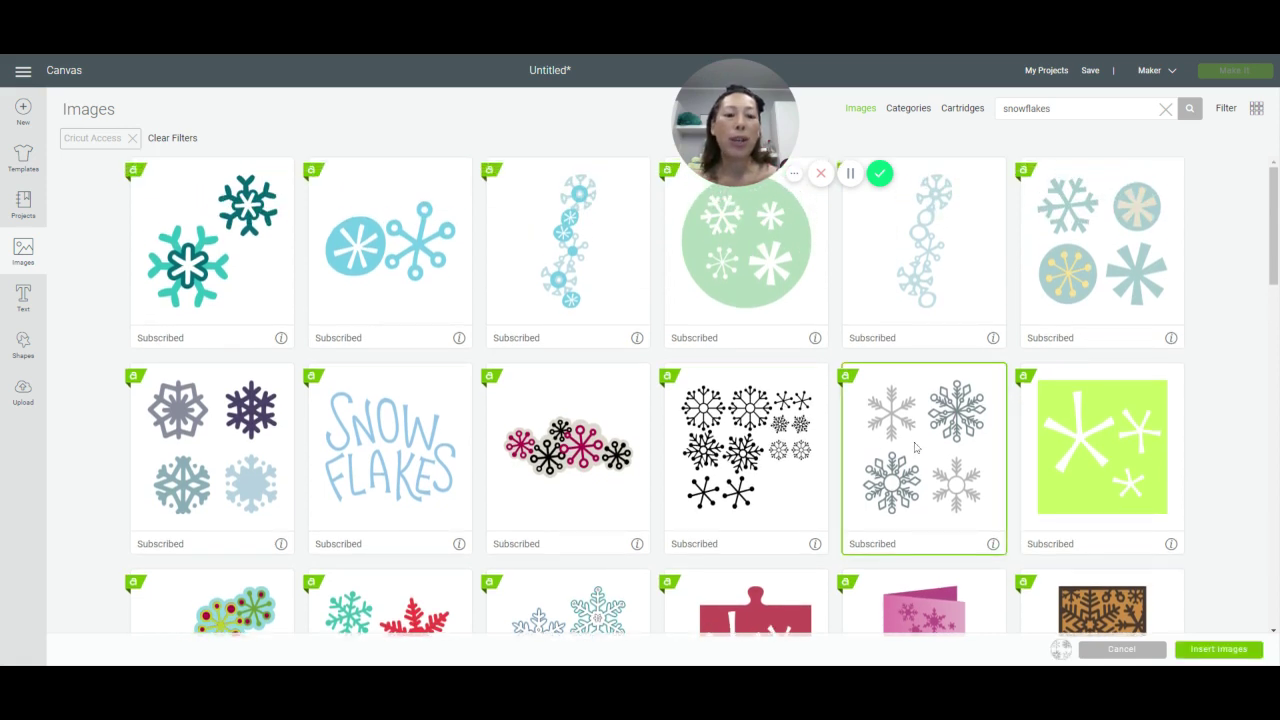
{"action": "left_click", "coordinate": [1218, 652]}
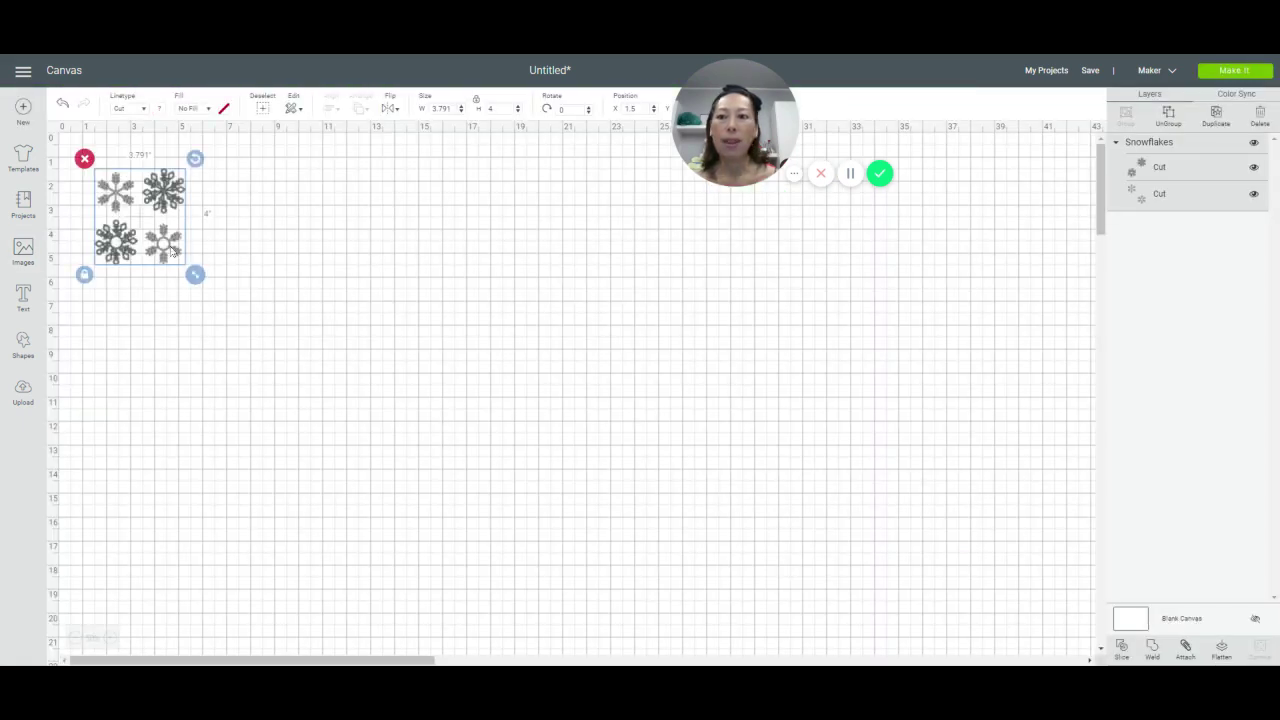
Step: Move the snowflake set toward the canvas centre and ungroup it
{"action": "left_click_drag", "start_coordinate": [174, 248], "coordinate": [723, 543]}
{"action": "left_click_drag", "start_coordinate": [437, 348], "coordinate": [580, 309]}
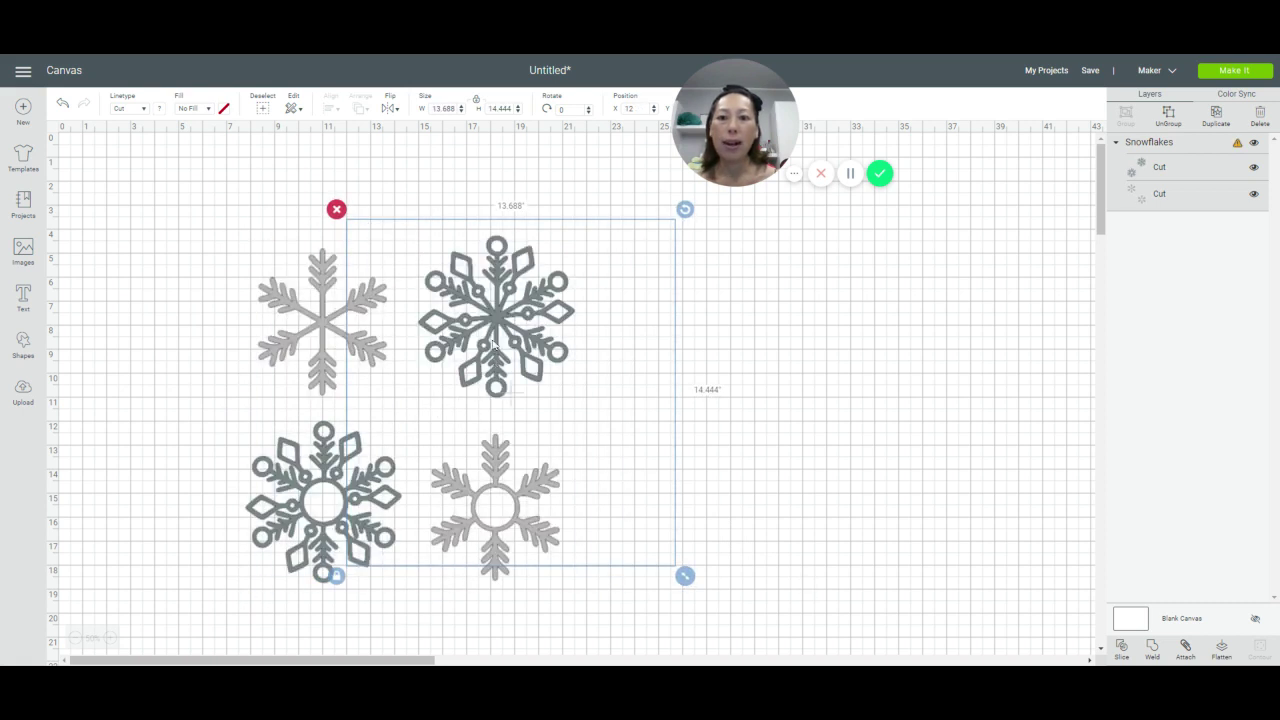
{"action": "left_click", "coordinate": [1170, 116]}
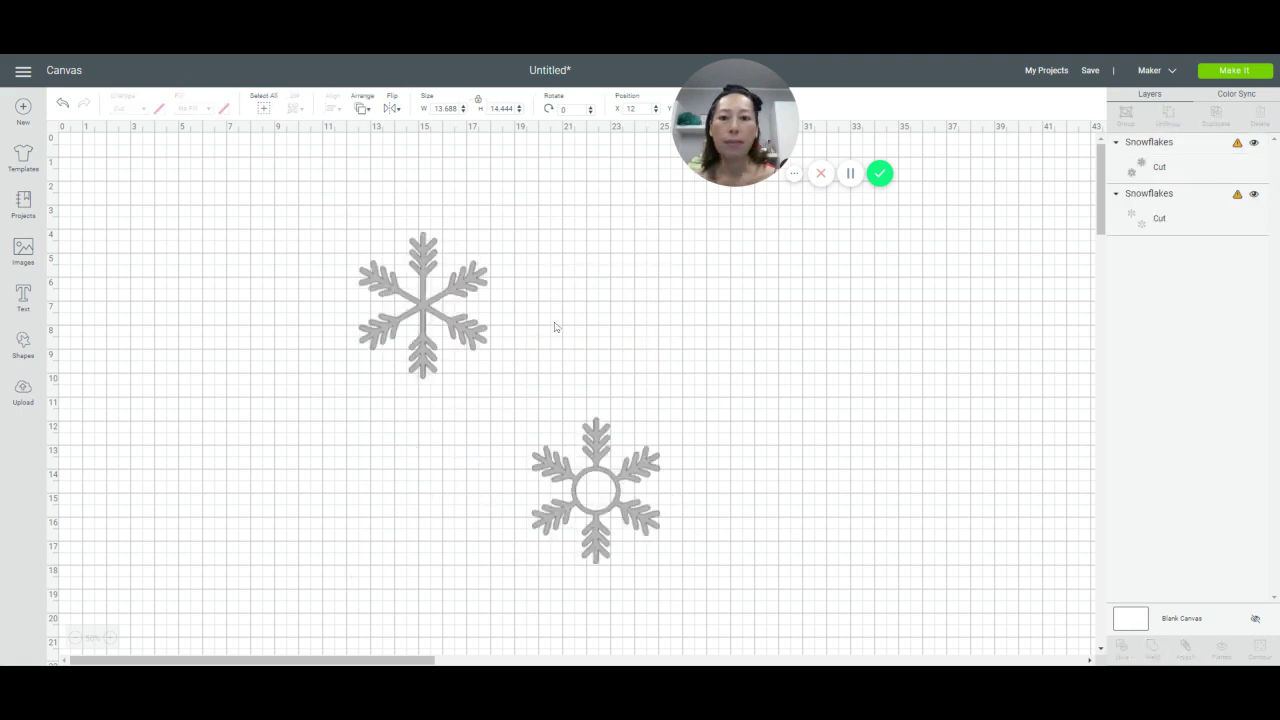
Step: Delete the plain grey snowflake pair and move the outlined pair to the left side
{"action": "left_click_drag", "start_coordinate": [631, 310], "coordinate": [963, 339]}
{"action": "left_click_drag", "start_coordinate": [418, 314], "coordinate": [263, 314]}
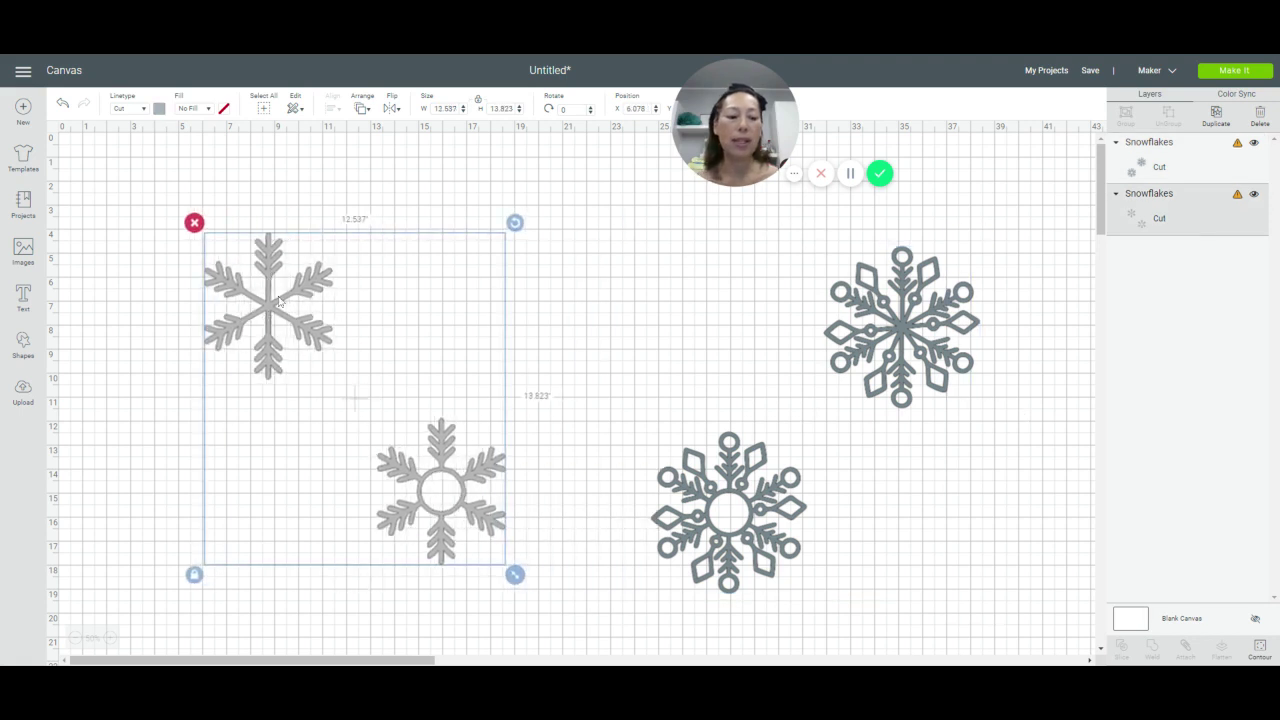
{"action": "key", "text": "Delete"}
{"action": "left_click_drag", "start_coordinate": [735, 490], "coordinate": [373, 450]}
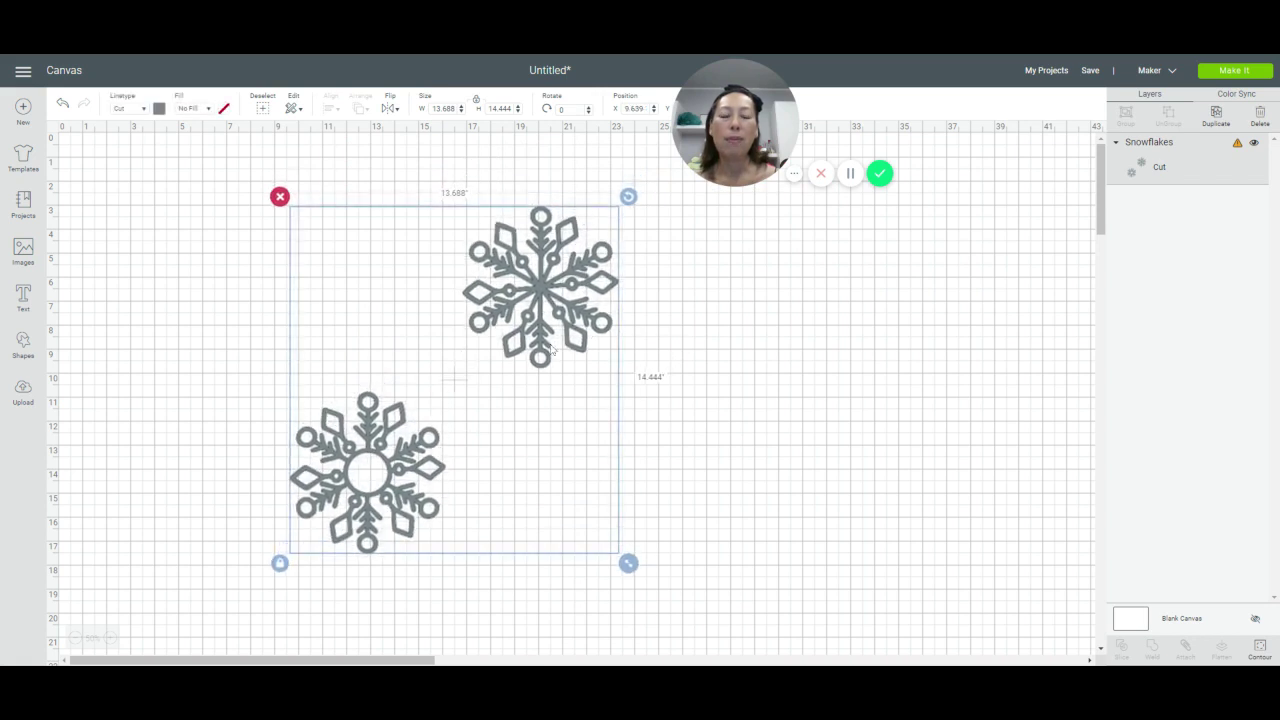
Step: Add a circle about 9.7 inches wide over the lower snowflake
{"action": "left_click", "coordinate": [23, 340]}
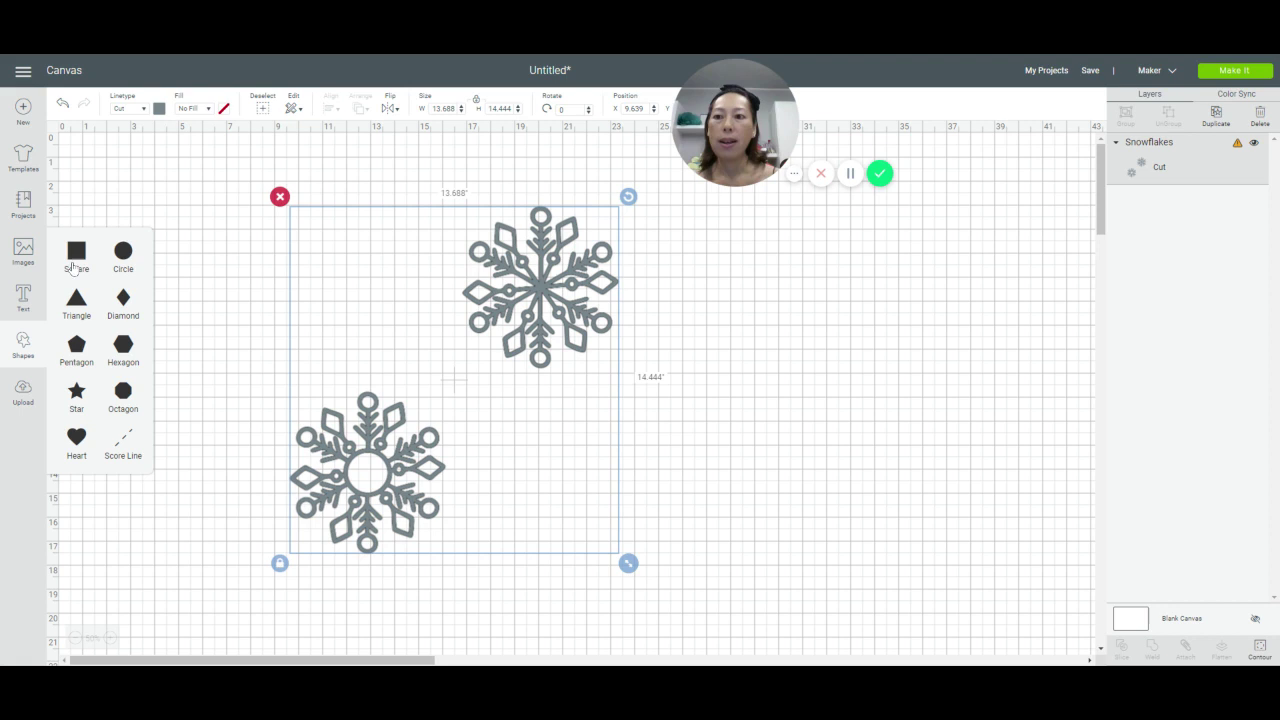
{"action": "left_click", "coordinate": [126, 252]}
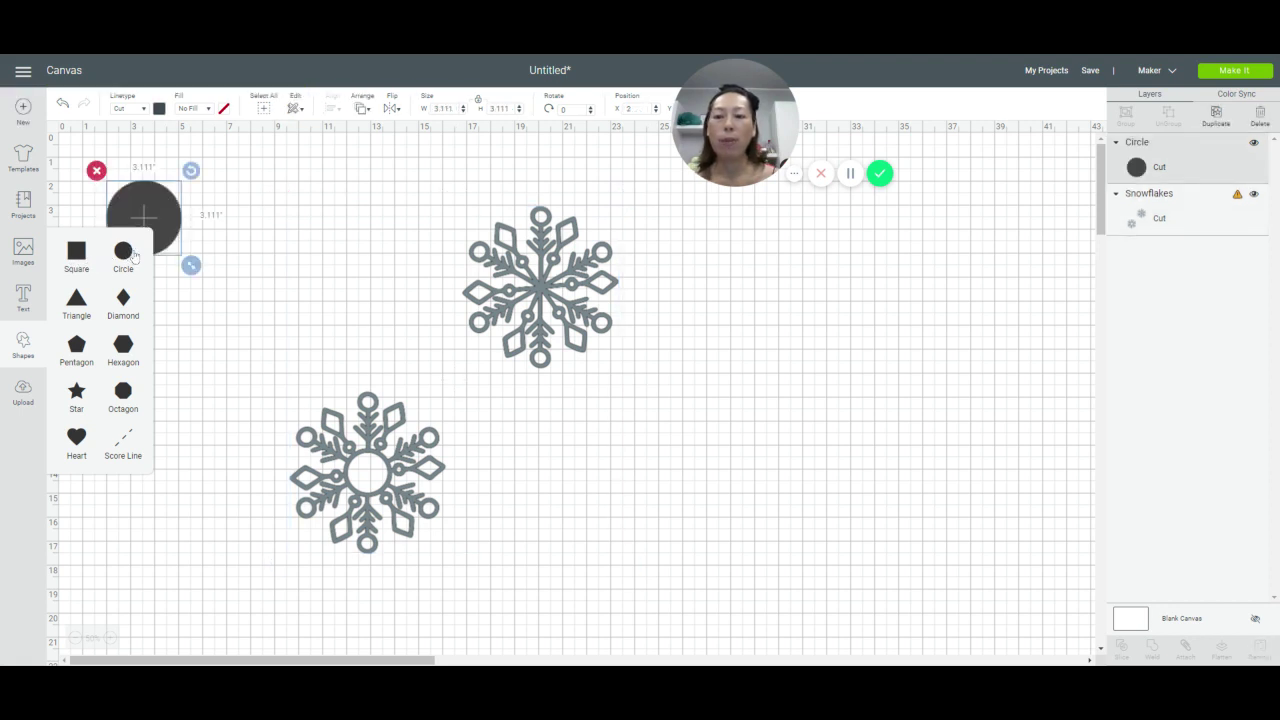
{"action": "left_click_drag", "start_coordinate": [162, 212], "coordinate": [240, 290]}
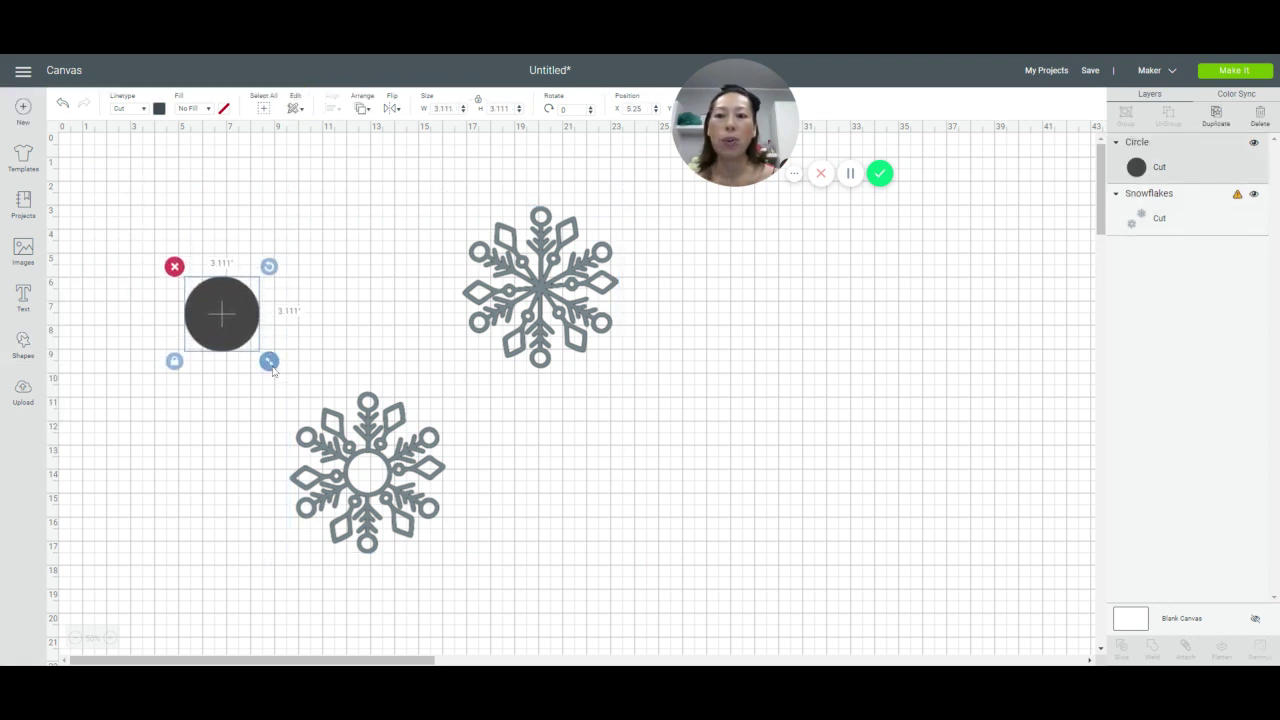
{"action": "left_click_drag", "start_coordinate": [269, 342], "coordinate": [428, 519]}
{"action": "left_click_drag", "start_coordinate": [362, 368], "coordinate": [435, 450]}
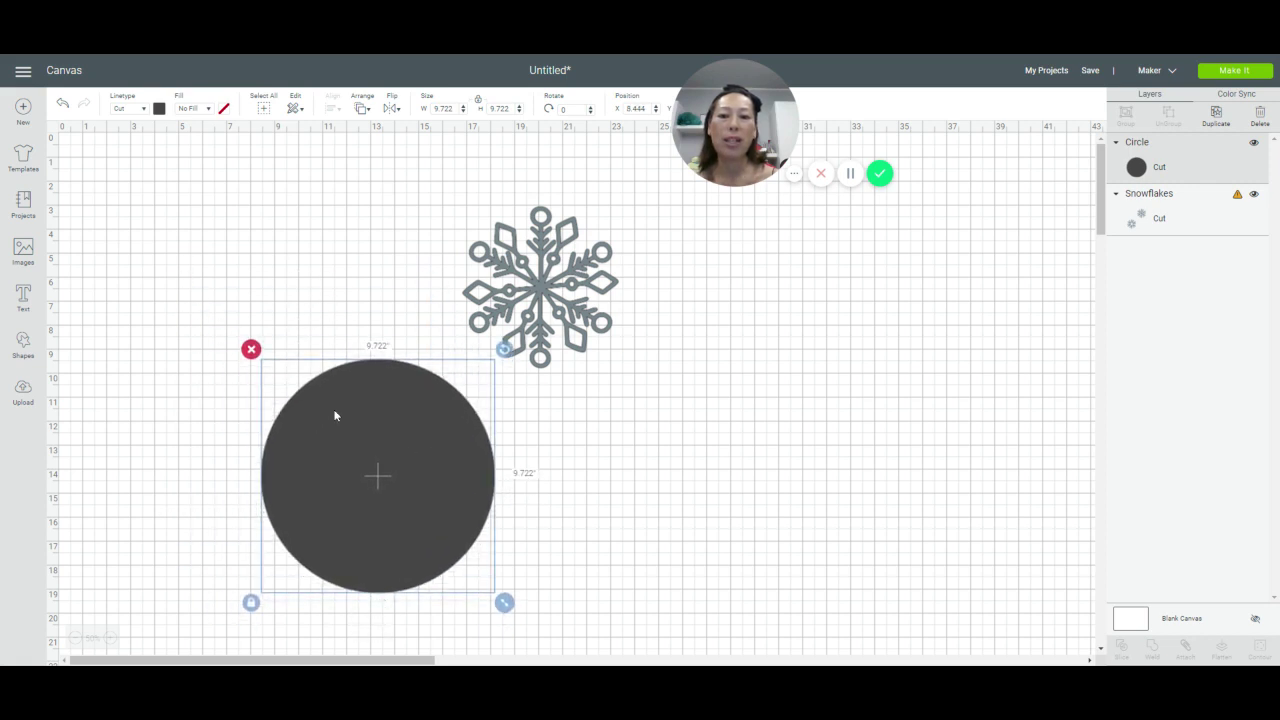
Step: Select the circle together with the snowflakes and slice them
{"action": "left_click", "coordinate": [326, 333]}
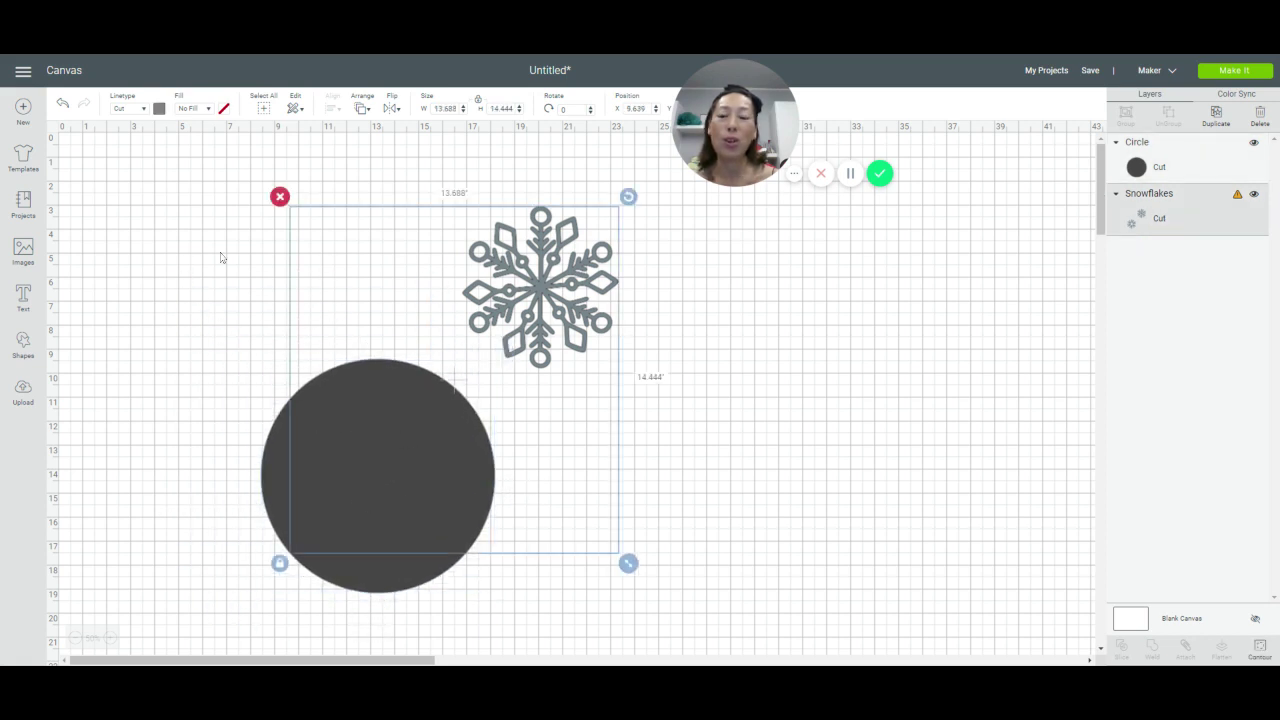
{"action": "left_click_drag", "start_coordinate": [210, 244], "coordinate": [632, 562]}
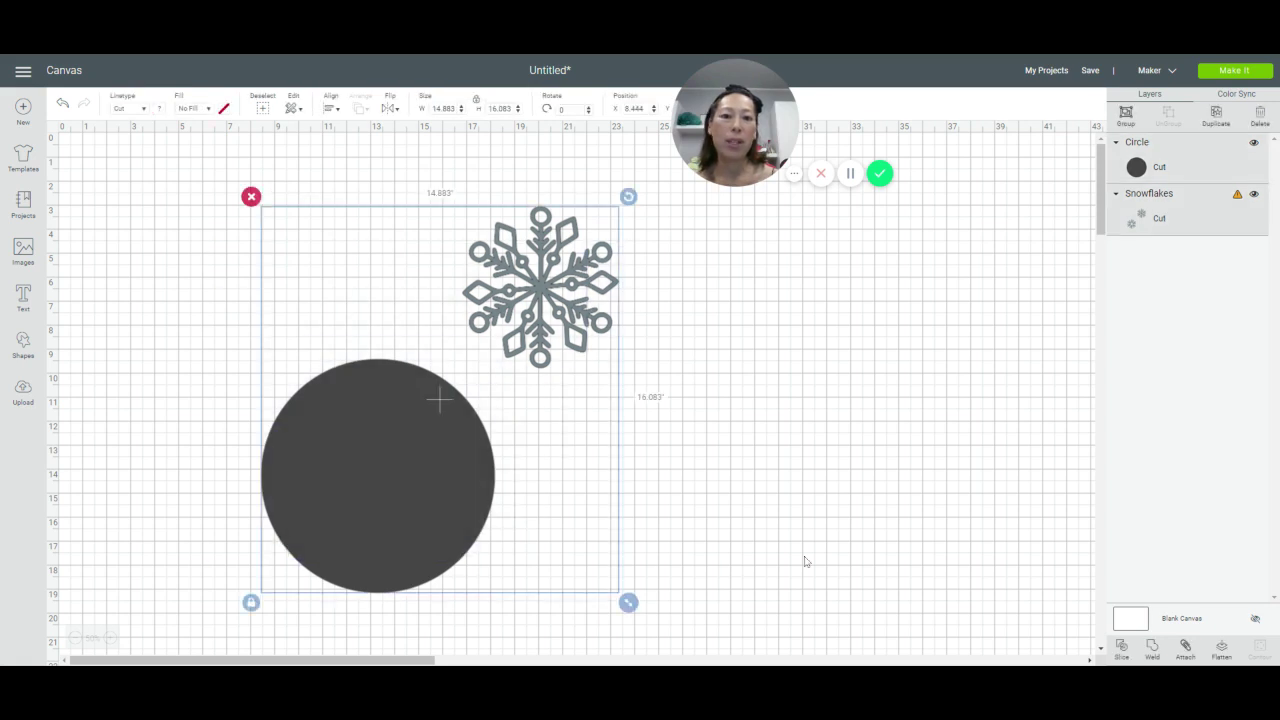
{"action": "left_click", "coordinate": [1123, 652]}
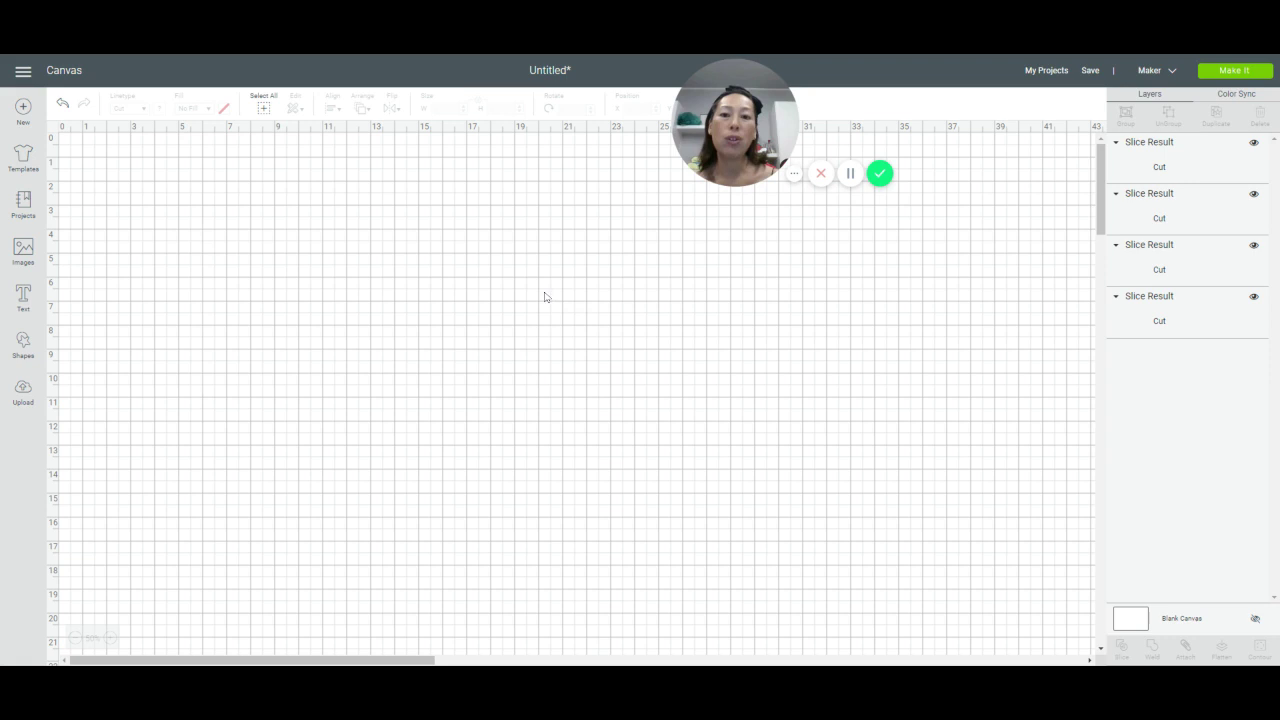
Step: Delete the leftover circle and extra dark piece, keeping two separate snowflakes
{"action": "left_click_drag", "start_coordinate": [535, 295], "coordinate": [846, 372]}
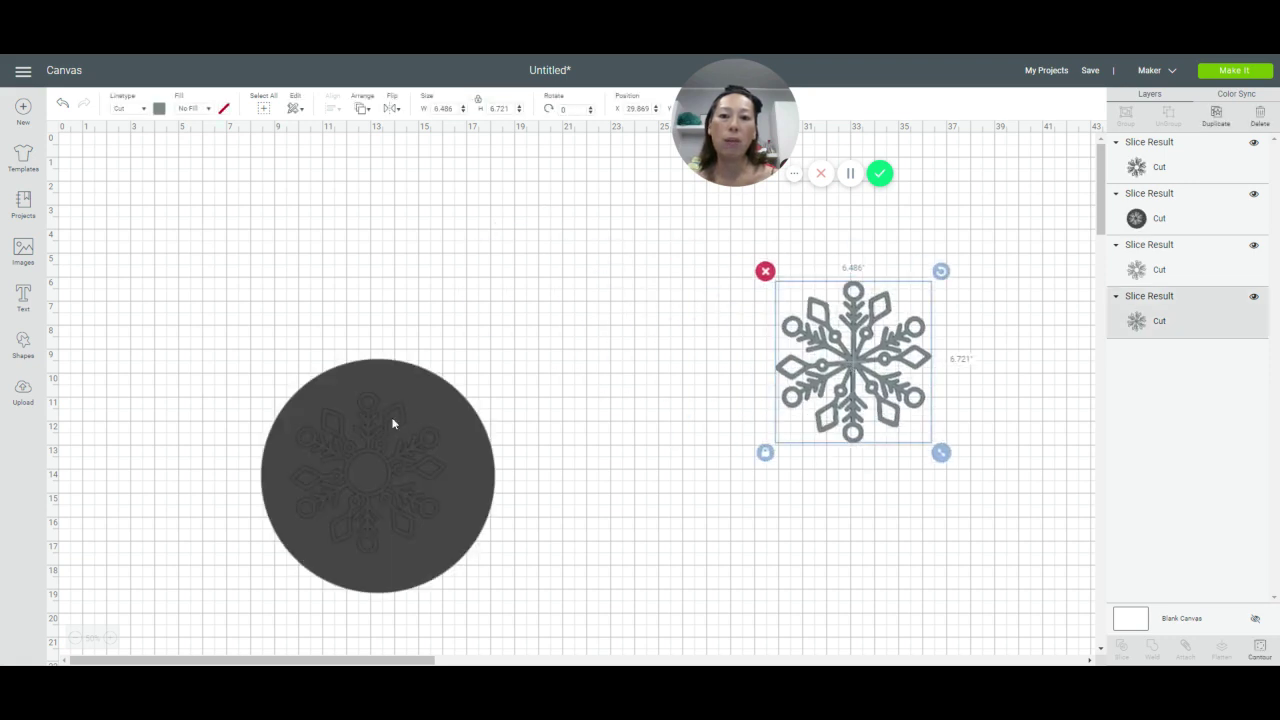
{"action": "left_click_drag", "start_coordinate": [391, 423], "coordinate": [246, 348]}
{"action": "left_click", "coordinate": [105, 273]}
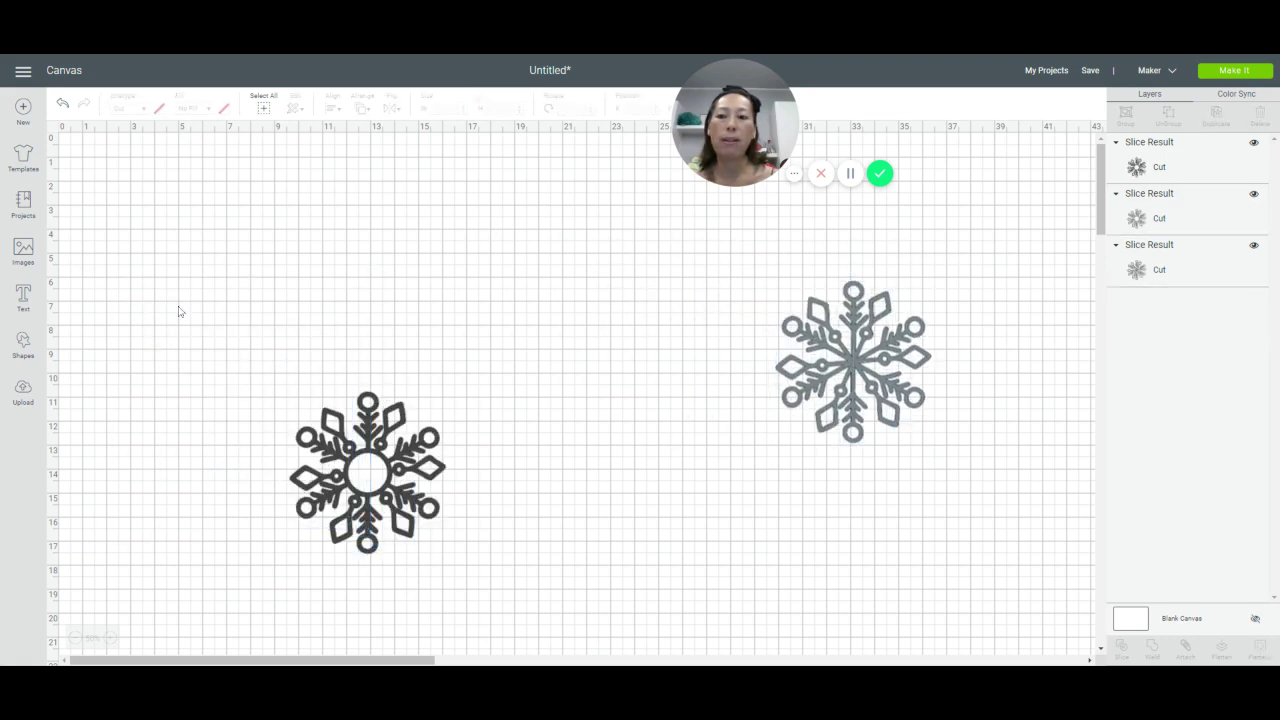
{"action": "left_click_drag", "start_coordinate": [360, 453], "coordinate": [260, 320]}
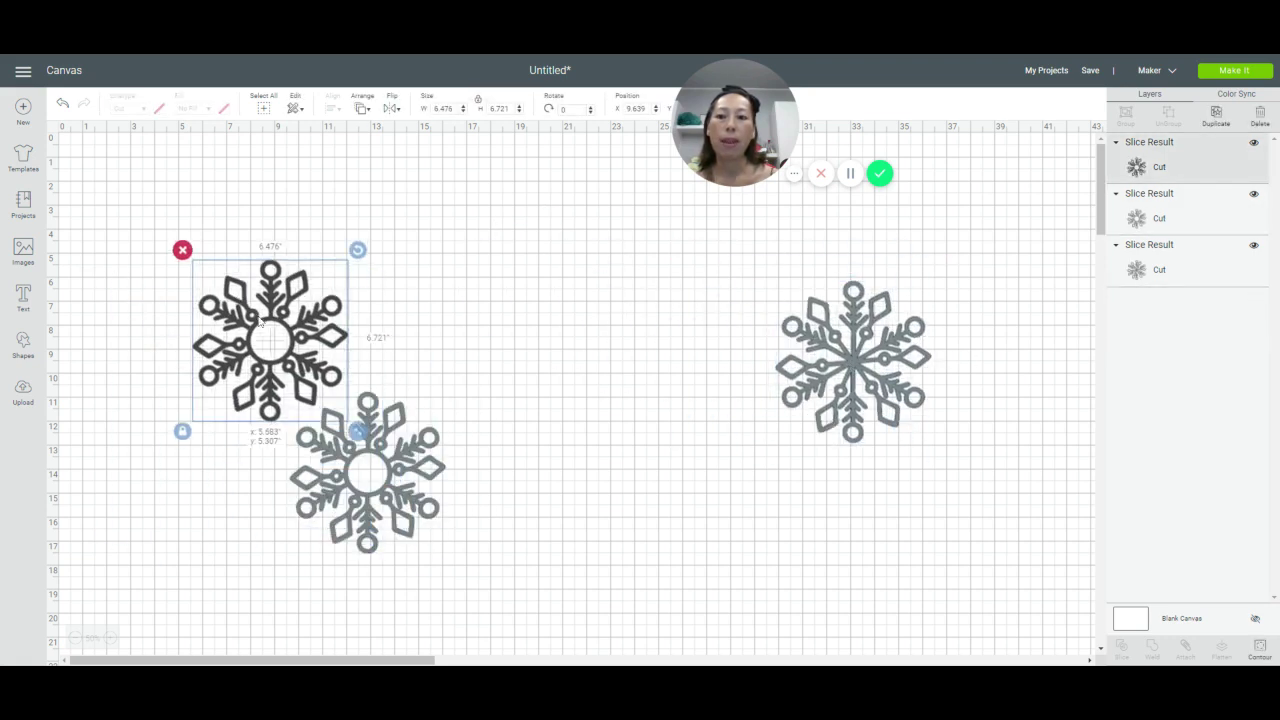
{"action": "left_click", "coordinate": [183, 250]}
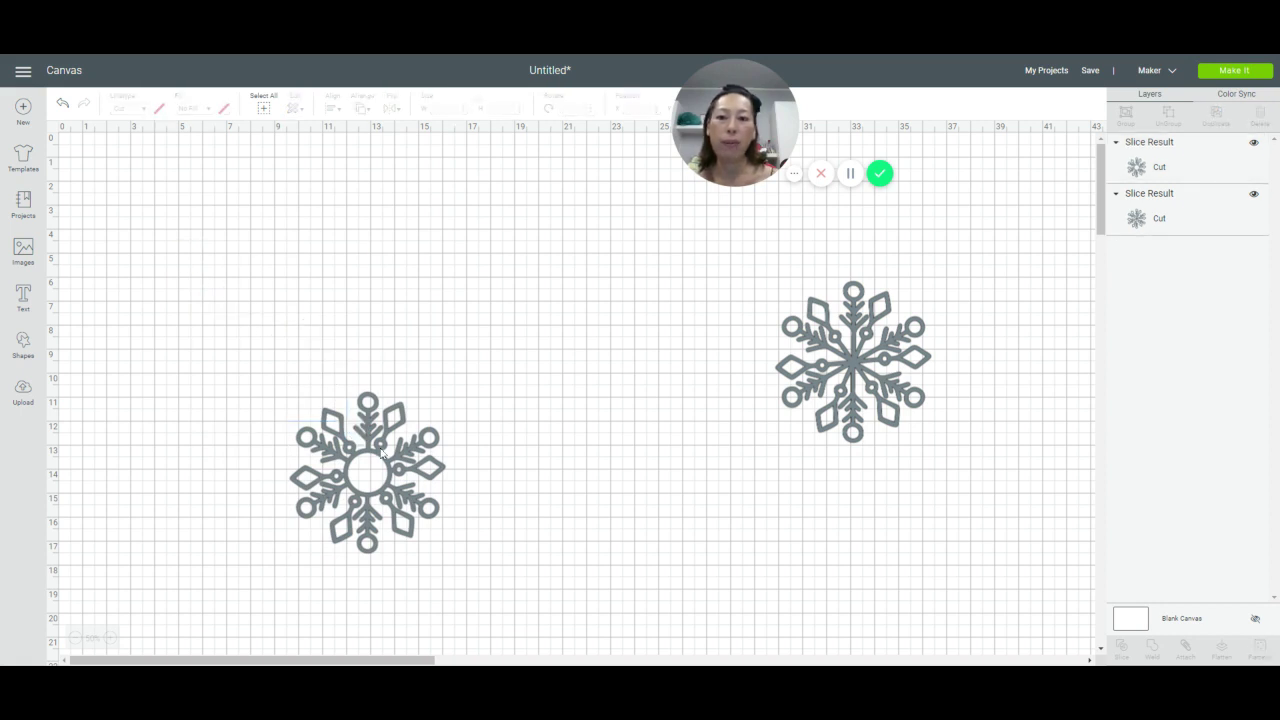
{"action": "left_click_drag", "start_coordinate": [382, 456], "coordinate": [330, 326]}
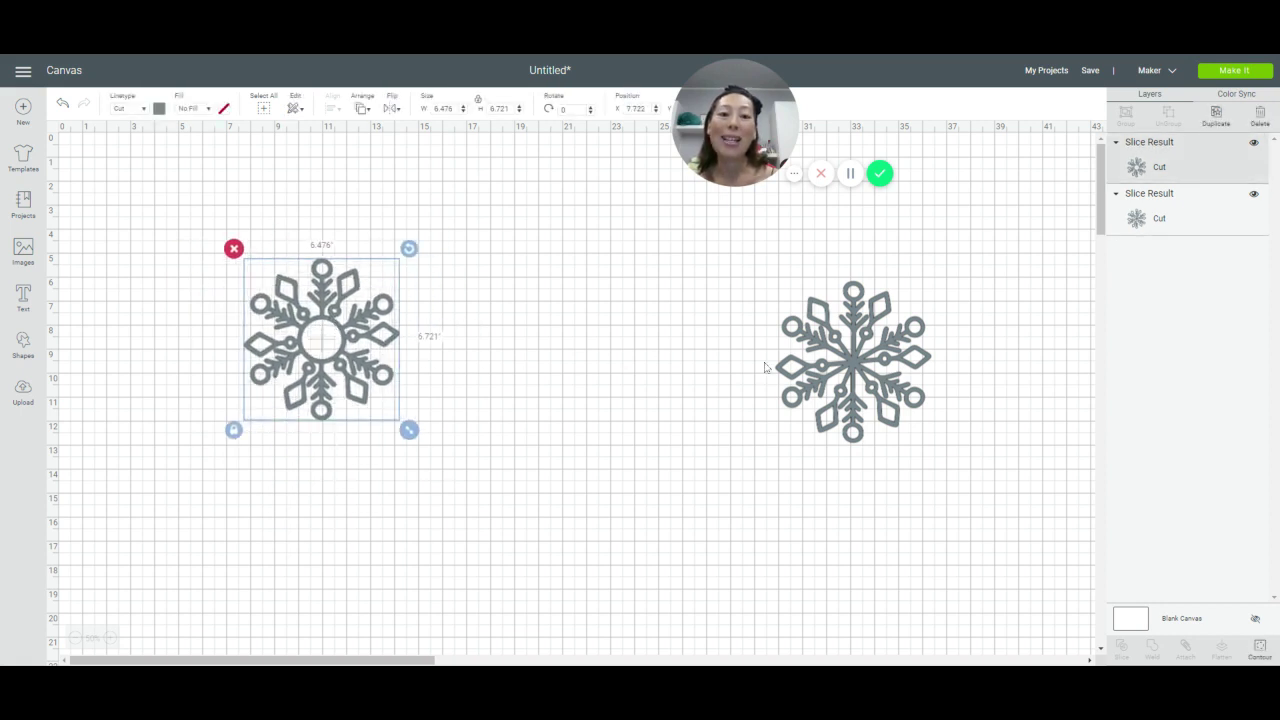
Step: Line the two snowflakes up side by side, enlarging the left one to about 12 inches
{"action": "left_click_drag", "start_coordinate": [855, 368], "coordinate": [595, 337]}
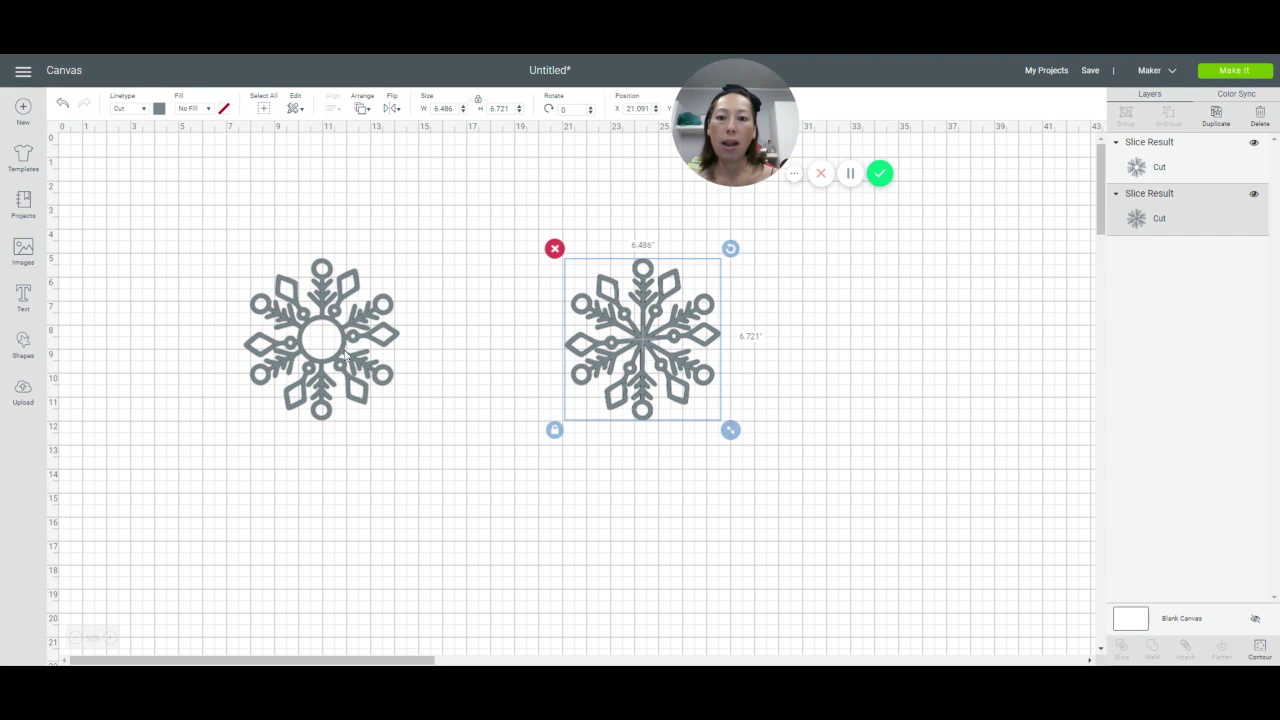
{"action": "left_click", "coordinate": [348, 352]}
{"action": "left_click_drag", "start_coordinate": [409, 431], "coordinate": [541, 567]}
{"action": "left_click_drag", "start_coordinate": [419, 426], "coordinate": [372, 378]}
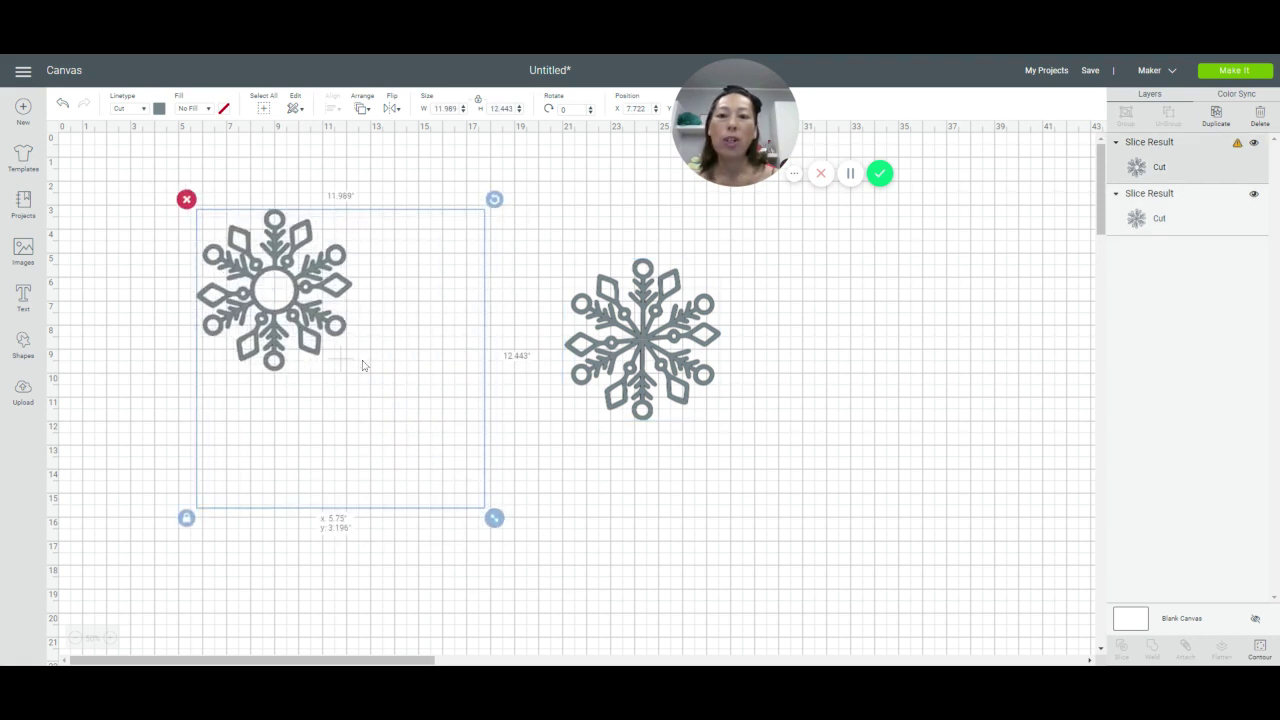
{"action": "left_click_drag", "start_coordinate": [648, 350], "coordinate": [760, 372]}
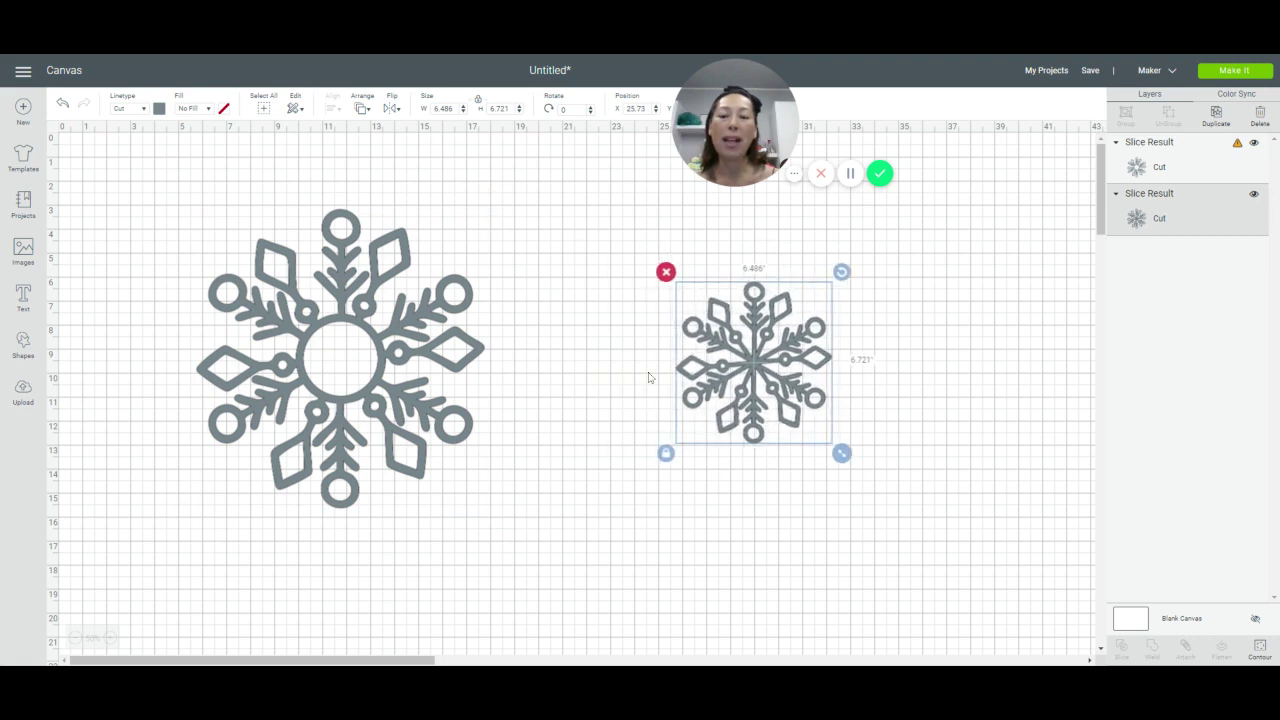
Step: Set both snowflakes to 11.5 inches tall and place them side by side near the top
{"action": "left_click", "coordinate": [382, 362]}
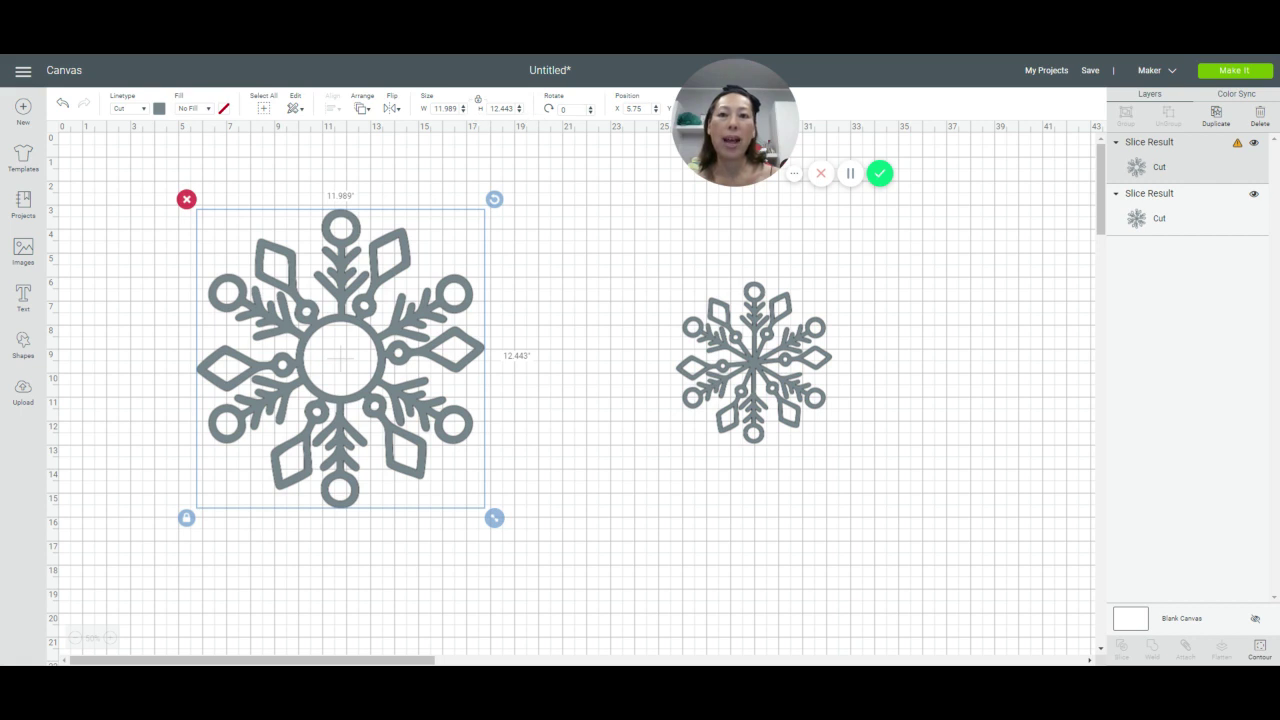
{"action": "left_click", "coordinate": [501, 108]}
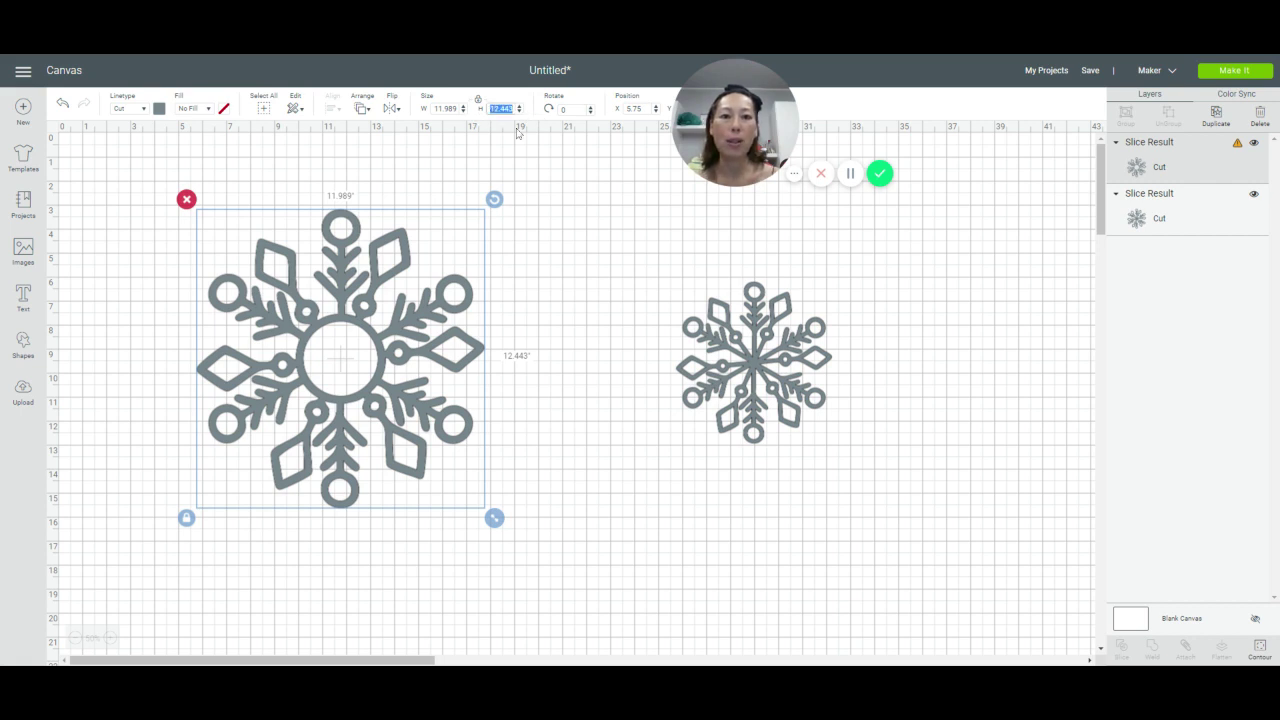
{"action": "type", "text": "11.5"}
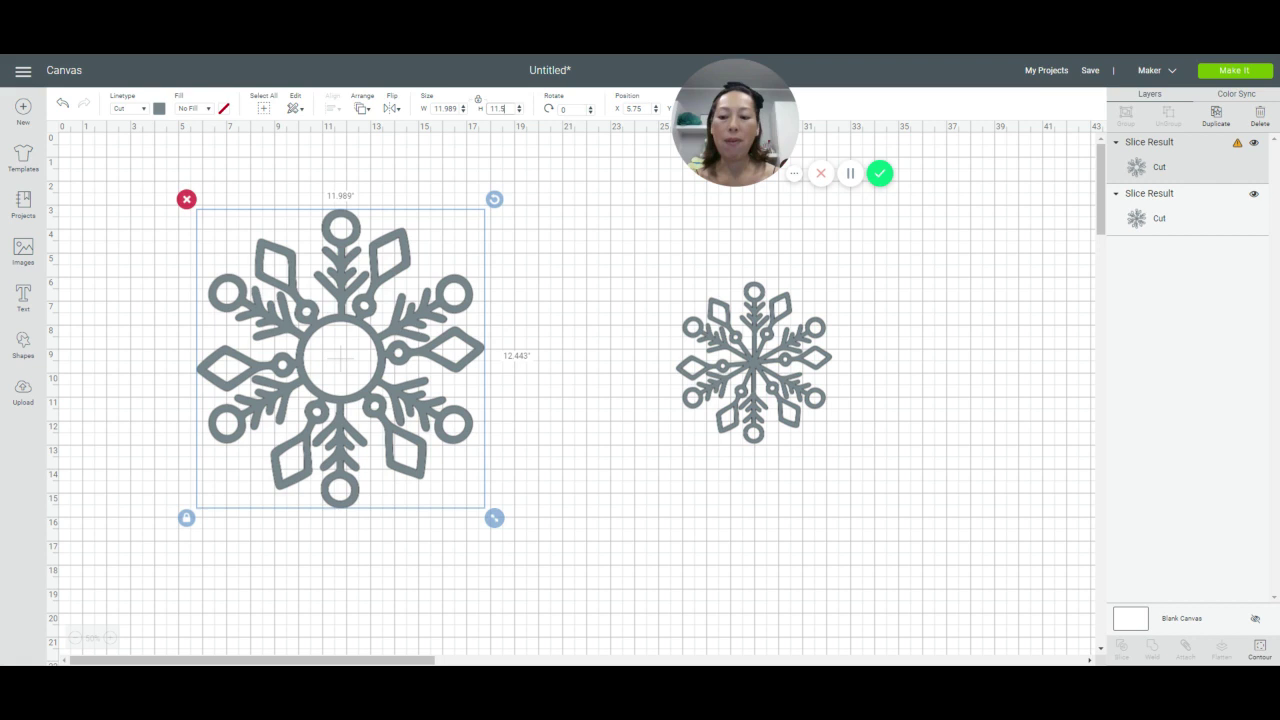
{"action": "left_click", "coordinate": [563, 110]}
{"action": "left_click", "coordinate": [758, 366]}
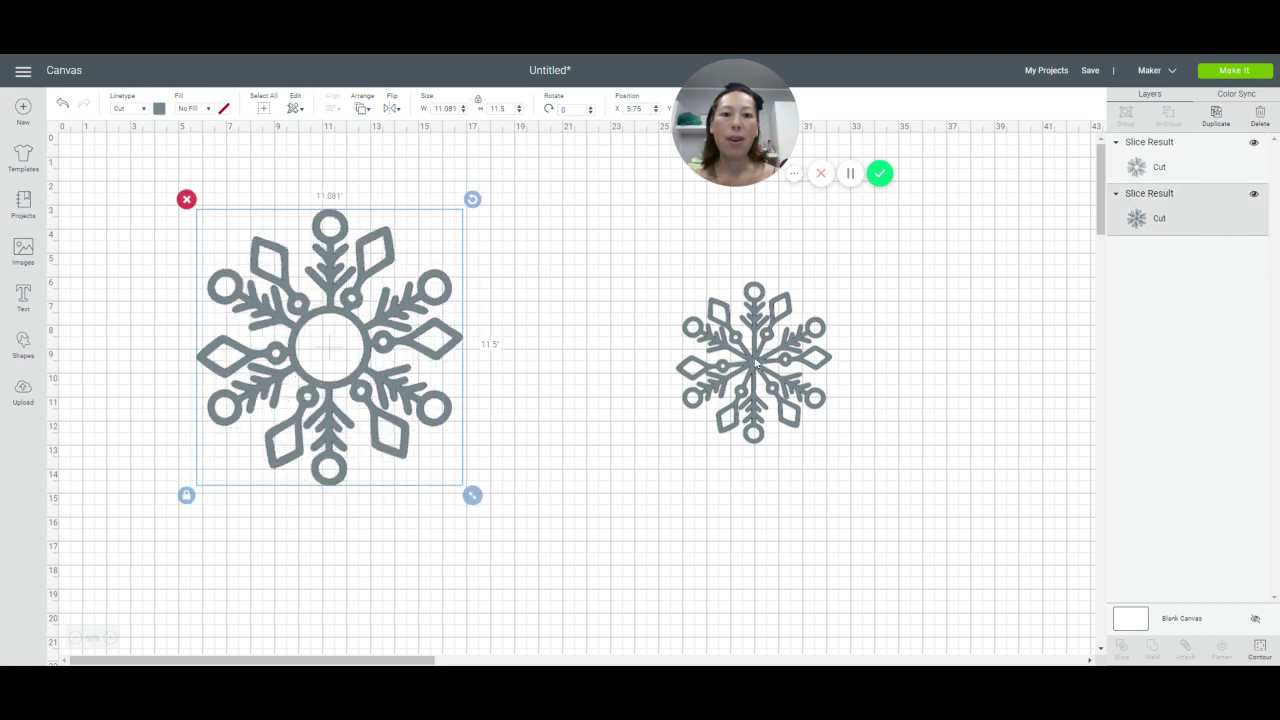
{"action": "left_click", "coordinate": [494, 108]}
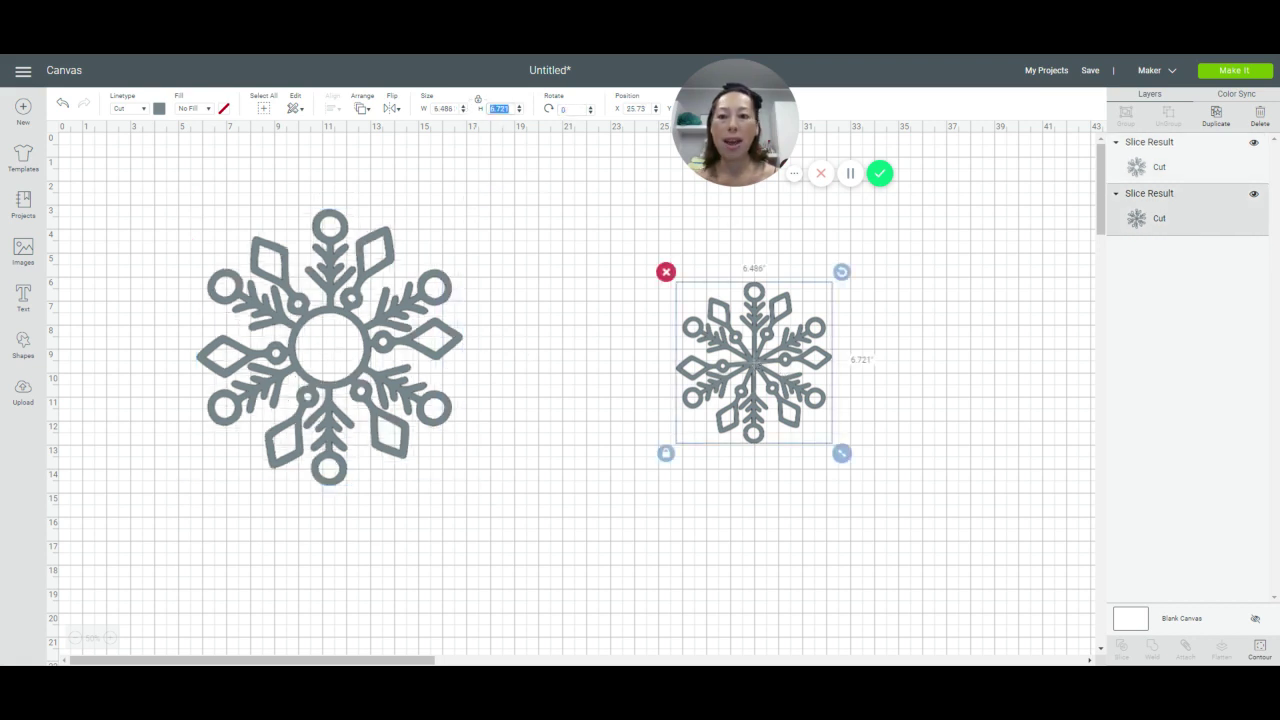
{"action": "type", "text": "11.5"}
{"action": "key", "text": "Return"}
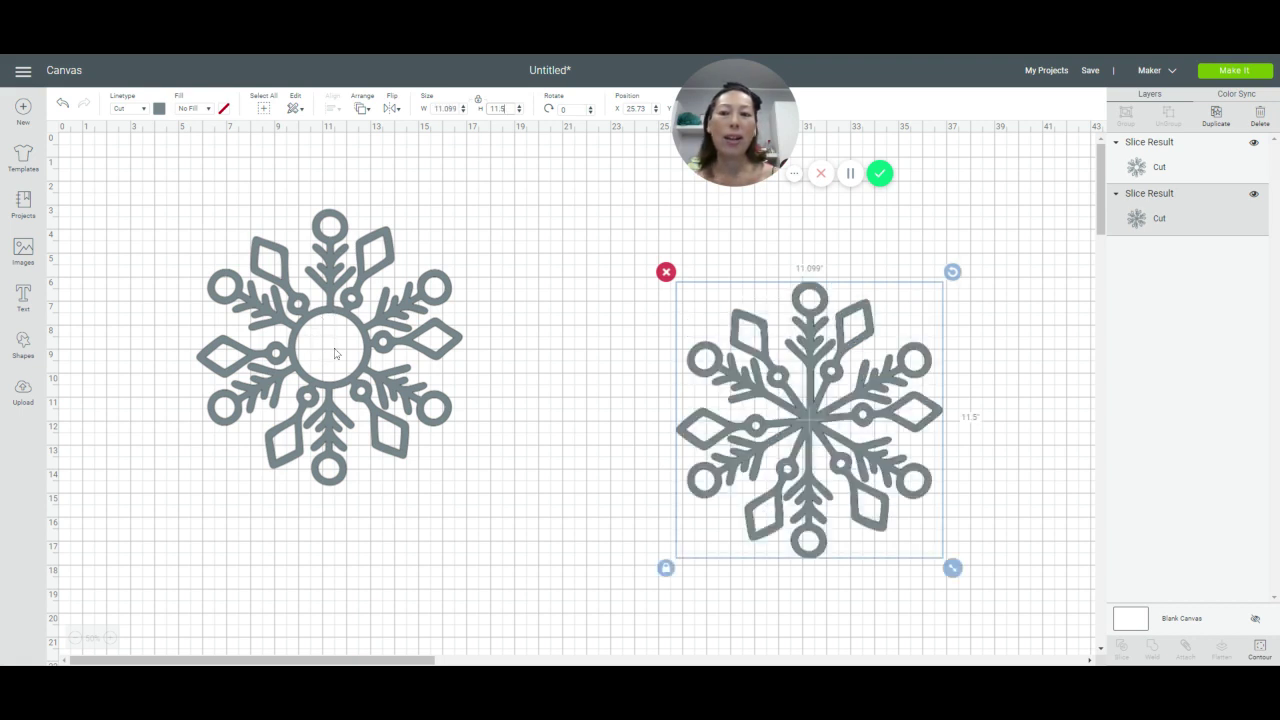
{"action": "left_click_drag", "start_coordinate": [335, 323], "coordinate": [280, 296]}
{"action": "left_click_drag", "start_coordinate": [800, 422], "coordinate": [661, 370]}
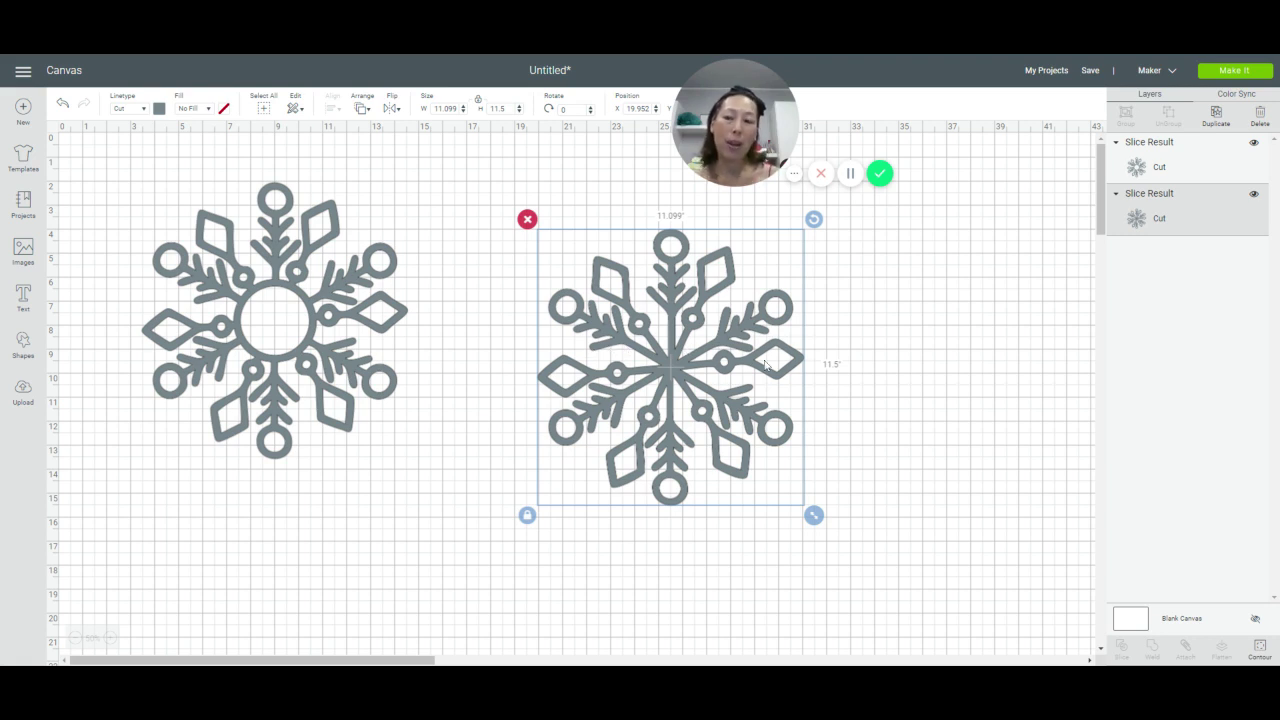
Step: Add a square, unlock its proportions and stretch it into a wide rectangle
{"action": "left_click", "coordinate": [22, 343]}
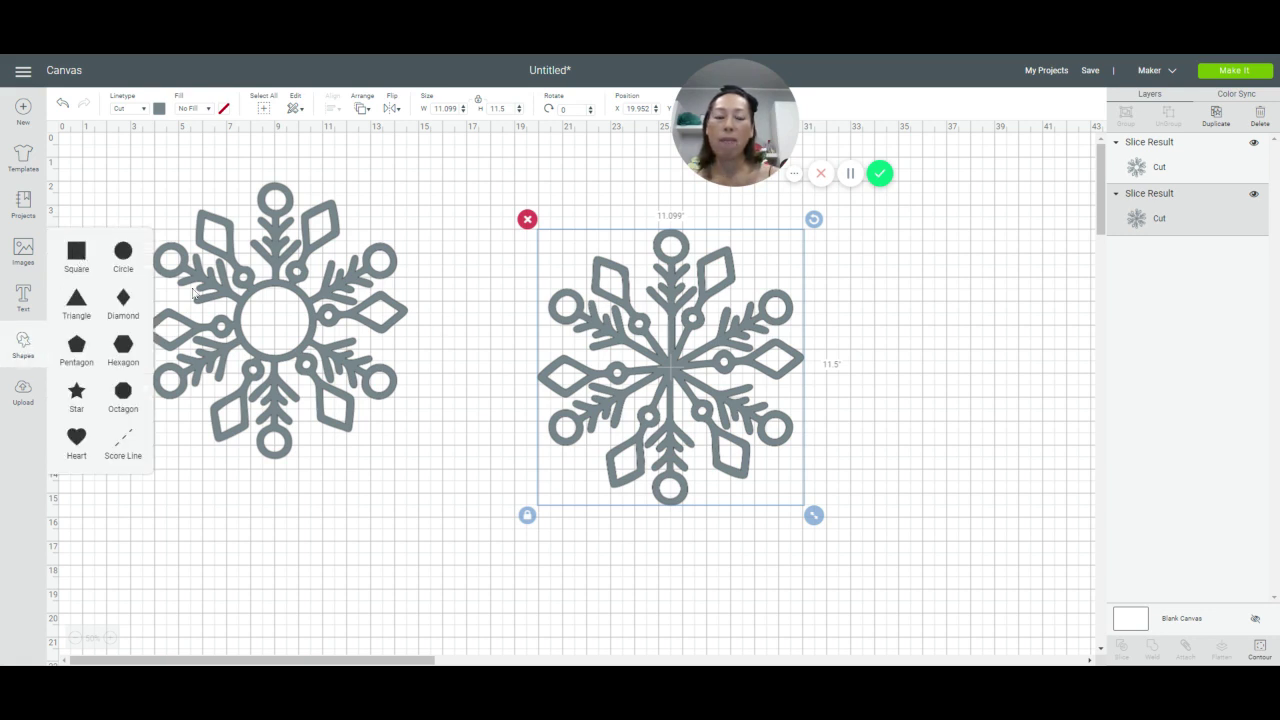
{"action": "left_click", "coordinate": [77, 255]}
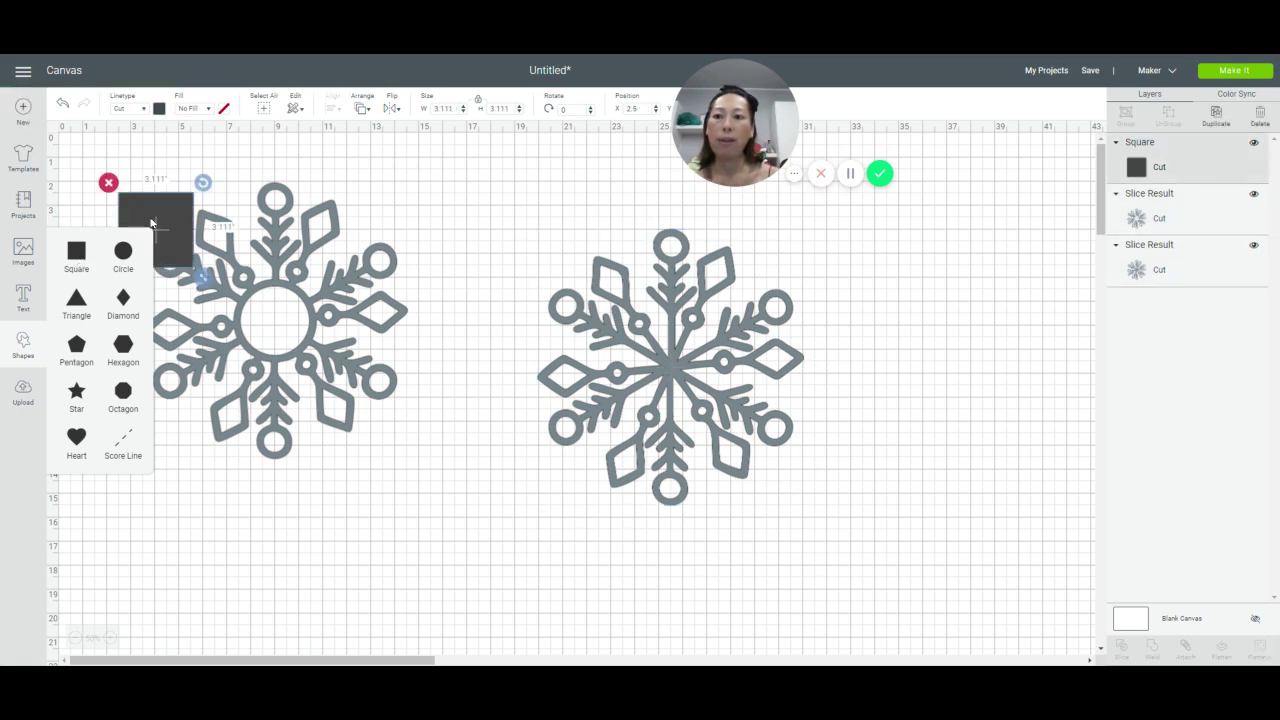
{"action": "left_click_drag", "start_coordinate": [152, 221], "coordinate": [483, 228]}
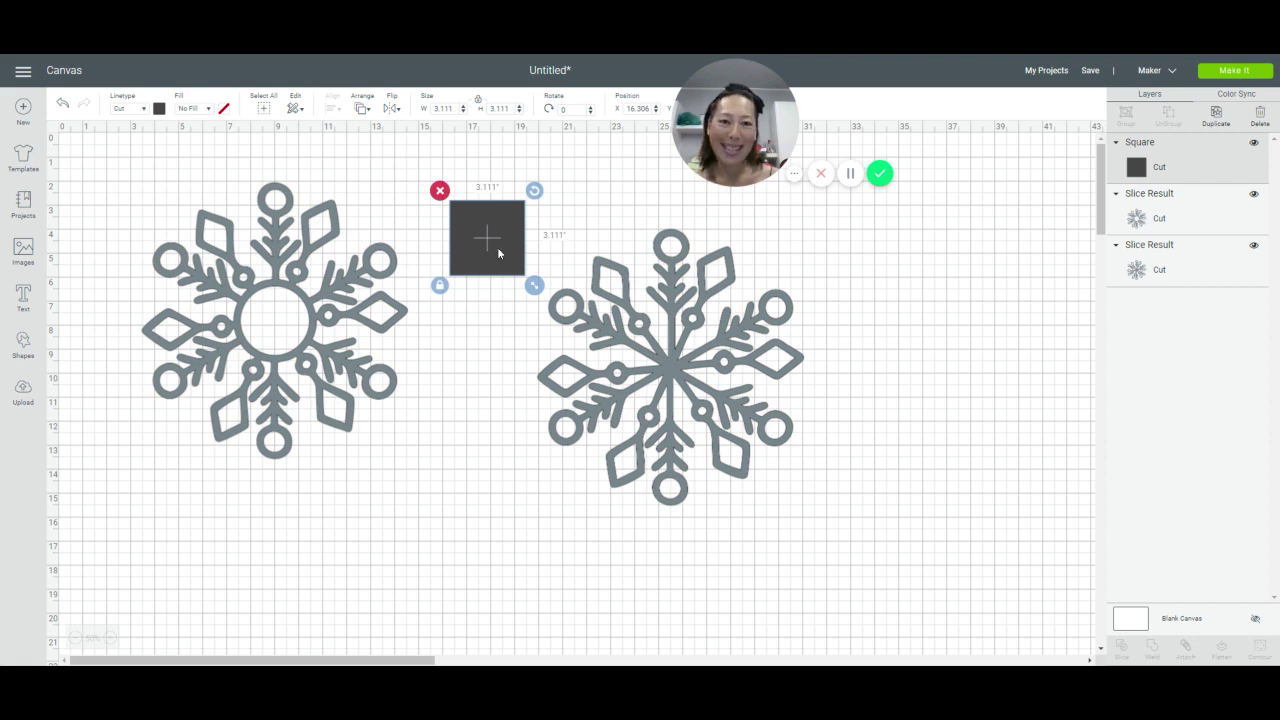
{"action": "left_click", "coordinate": [440, 287]}
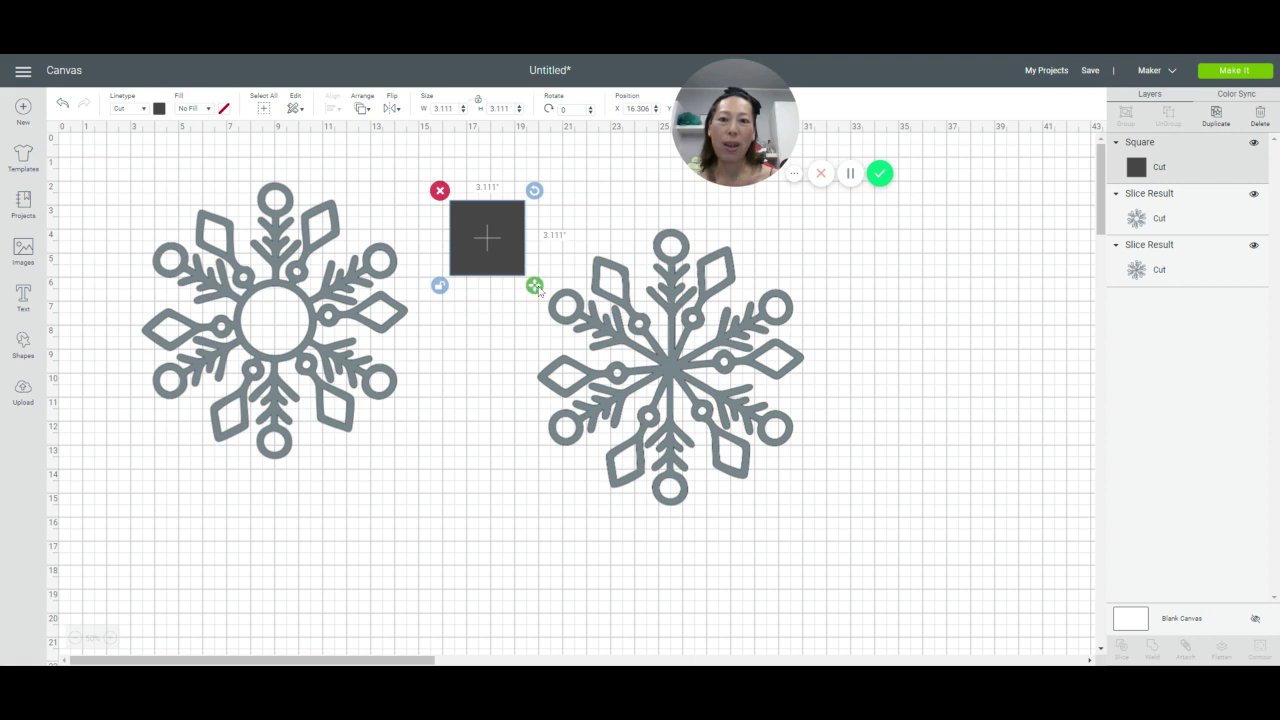
{"action": "left_click_drag", "start_coordinate": [536, 287], "coordinate": [660, 291]}
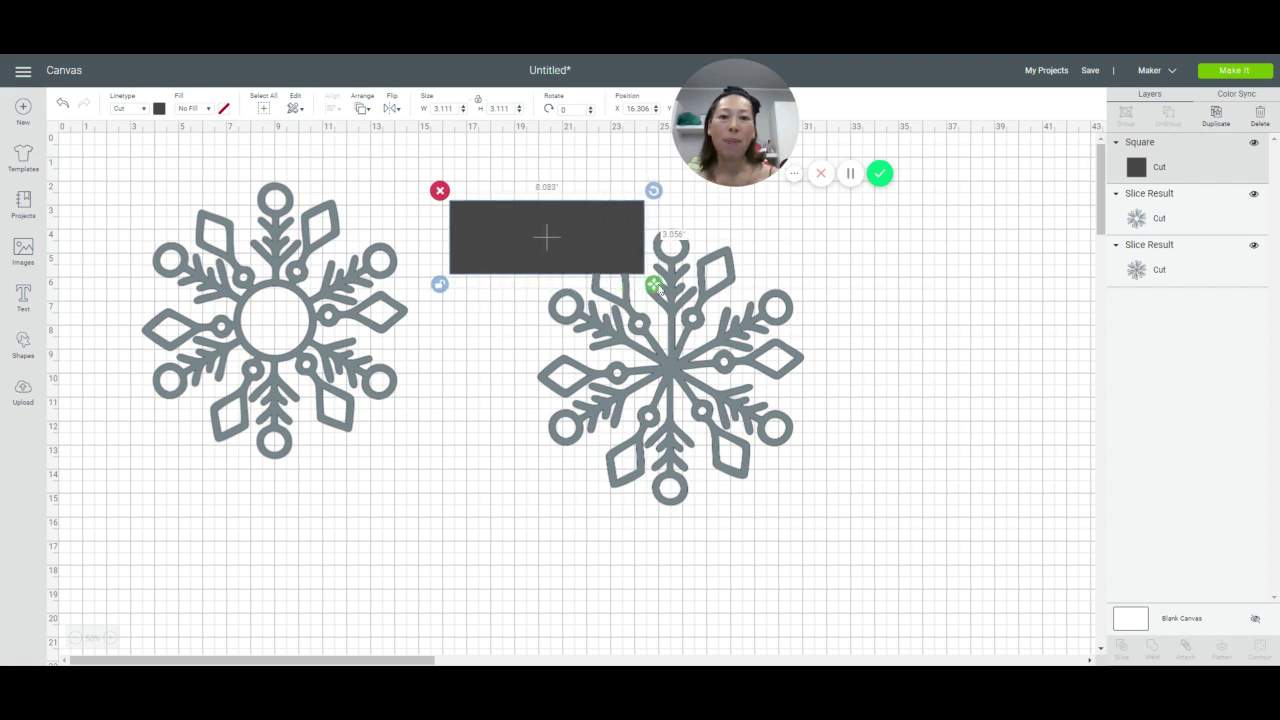
Step: Size the rectangle to 12.75 inches wide across the right snowflake's centre and select both
{"action": "left_click_drag", "start_coordinate": [658, 290], "coordinate": [680, 284]}
{"action": "left_click_drag", "start_coordinate": [643, 235], "coordinate": [733, 355]}
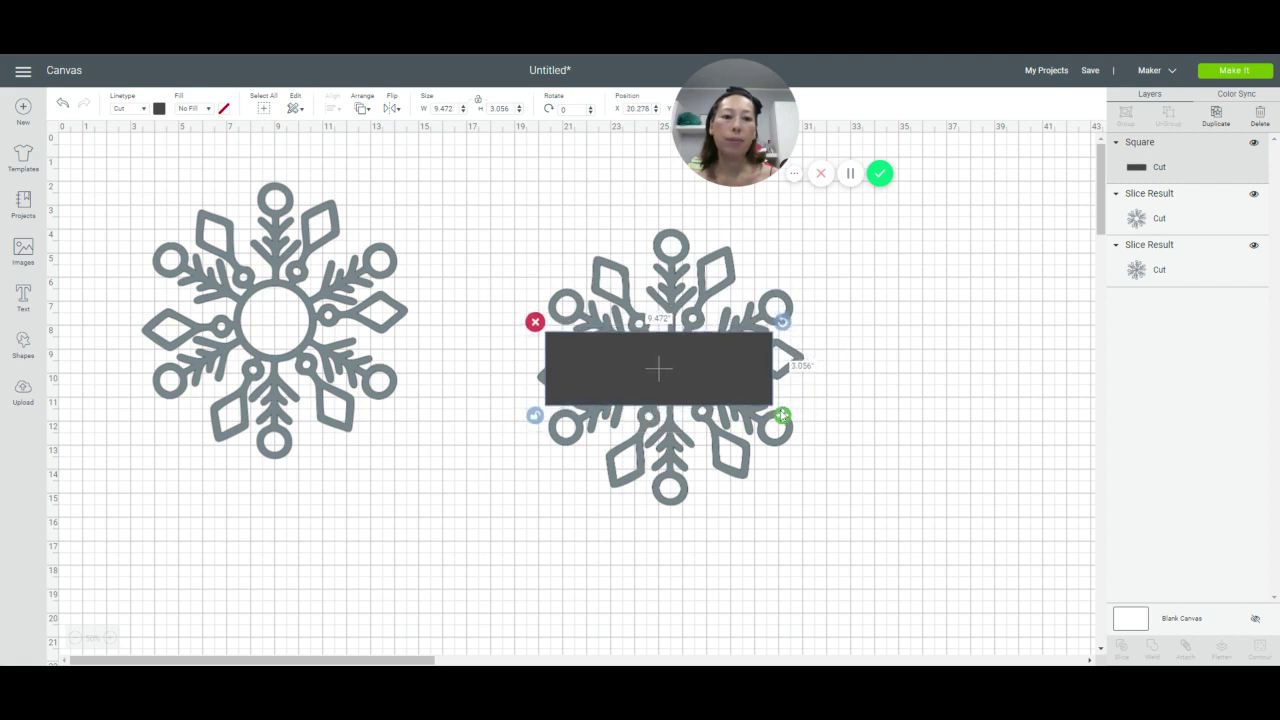
{"action": "left_click_drag", "start_coordinate": [783, 414], "coordinate": [811, 426]}
{"action": "left_click_drag", "start_coordinate": [766, 386], "coordinate": [759, 378]}
{"action": "left_click_drag", "start_coordinate": [806, 419], "coordinate": [851, 420]}
{"action": "left_click_drag", "start_coordinate": [779, 373], "coordinate": [766, 374]}
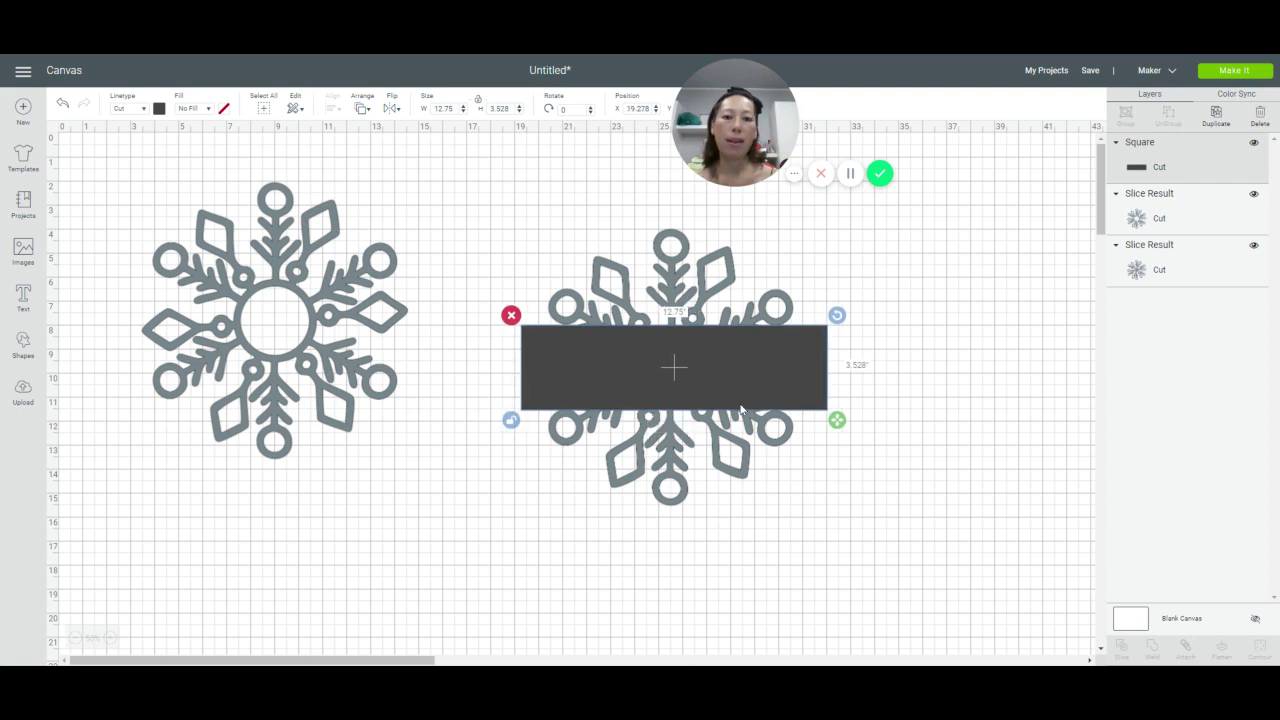
{"action": "left_click", "coordinate": [476, 240]}
{"action": "left_click_drag", "start_coordinate": [511, 244], "coordinate": [815, 488]}
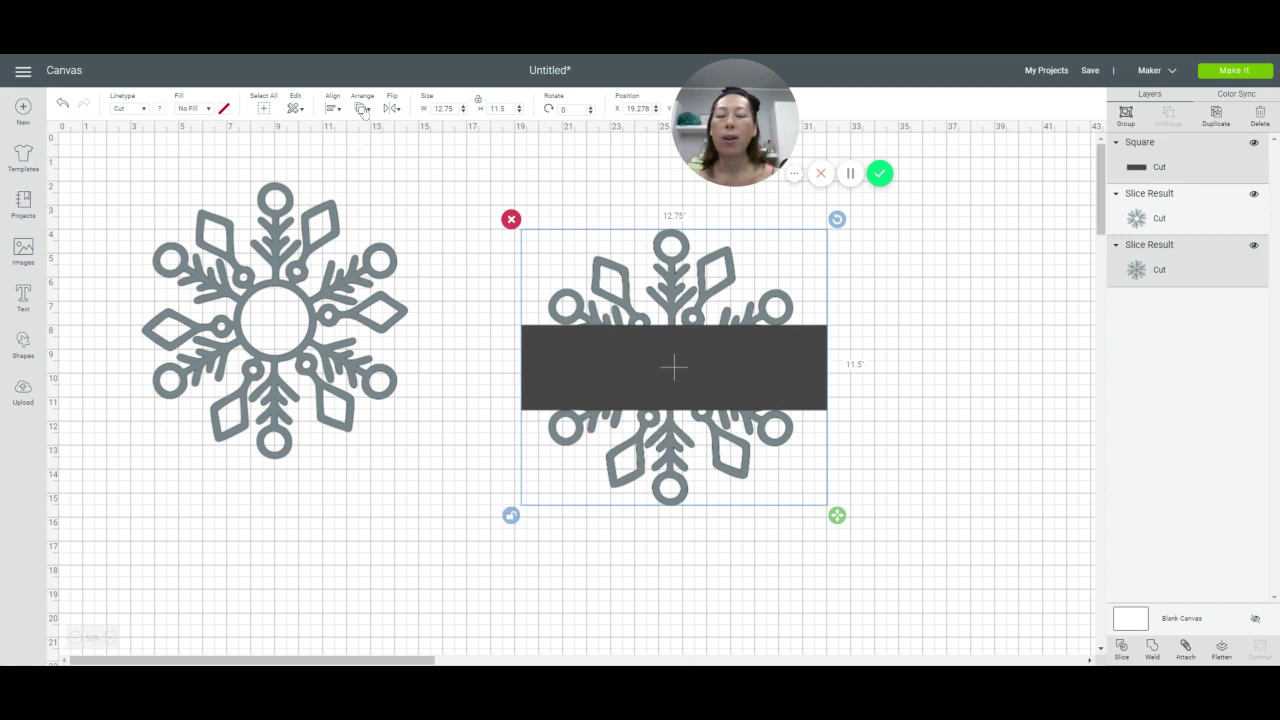
Step: Centre-align the rectangle on the right snowflake and slice them
{"action": "left_click", "coordinate": [333, 110]}
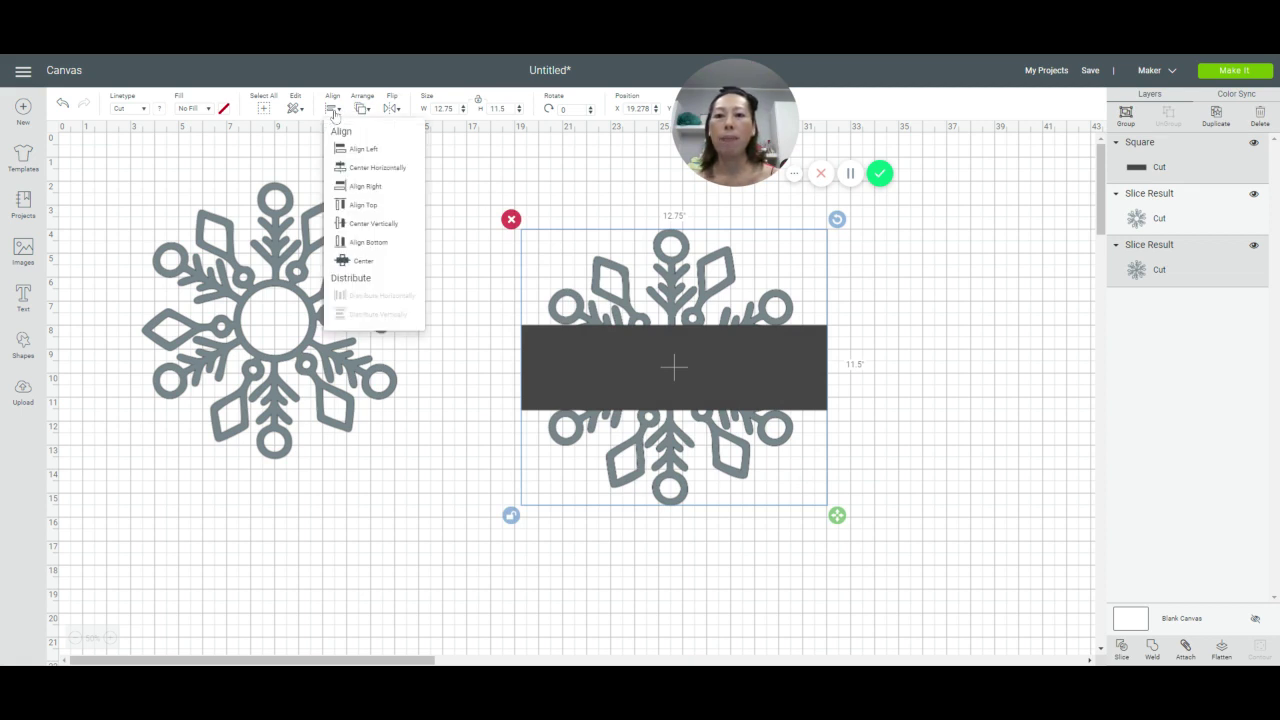
{"action": "left_click", "coordinate": [378, 266]}
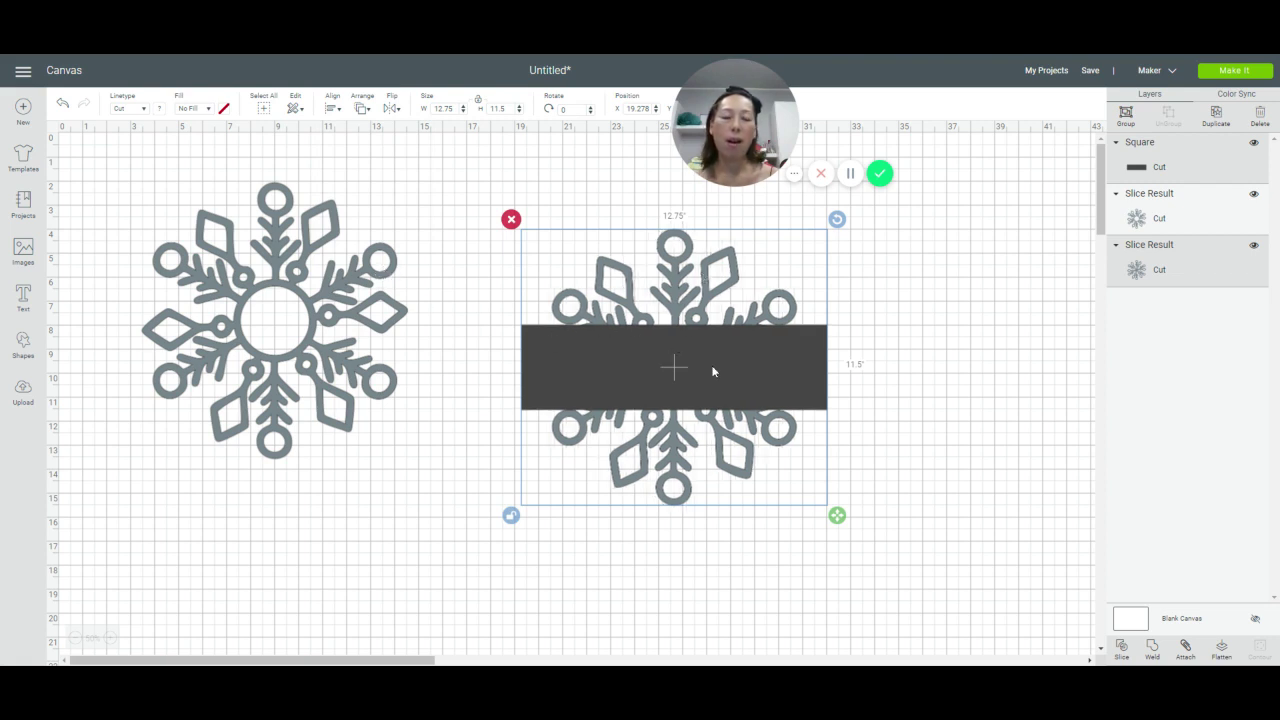
{"action": "left_click", "coordinate": [1124, 648]}
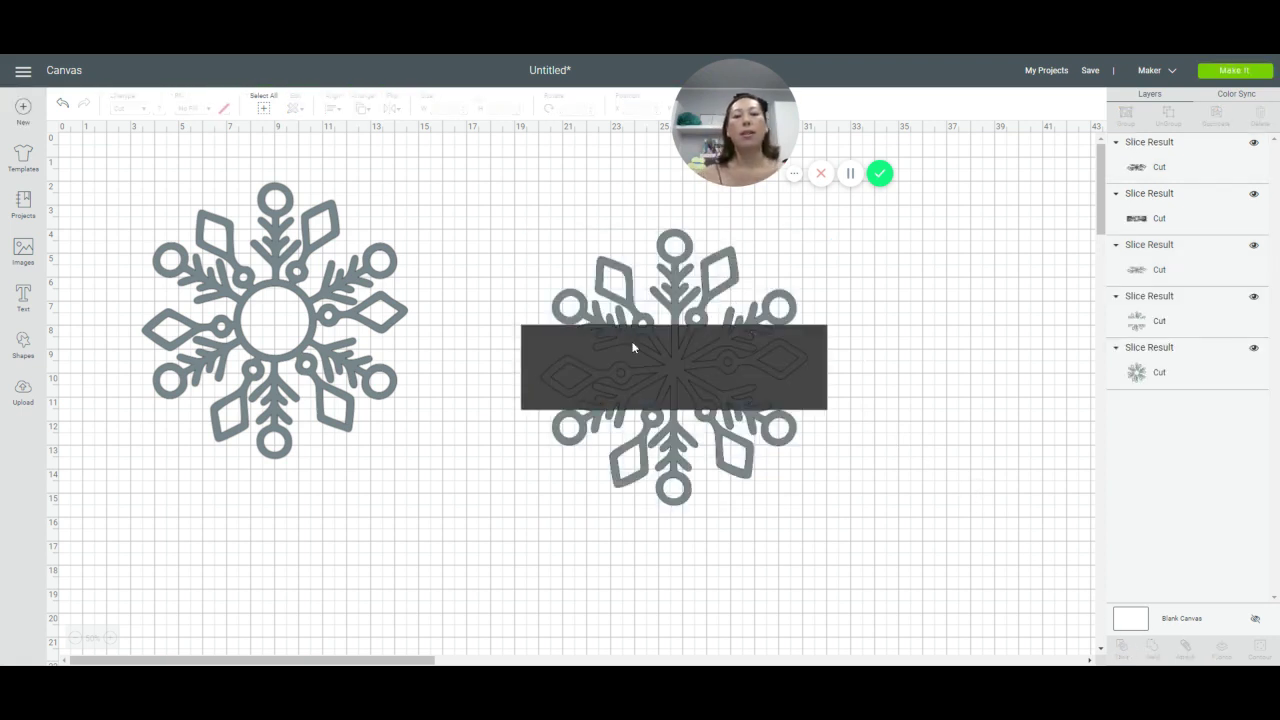
Step: Delete the rectangle and middle band pieces, leaving the snowflake's top and bottom halves
{"action": "left_click_drag", "start_coordinate": [634, 358], "coordinate": [426, 502]}
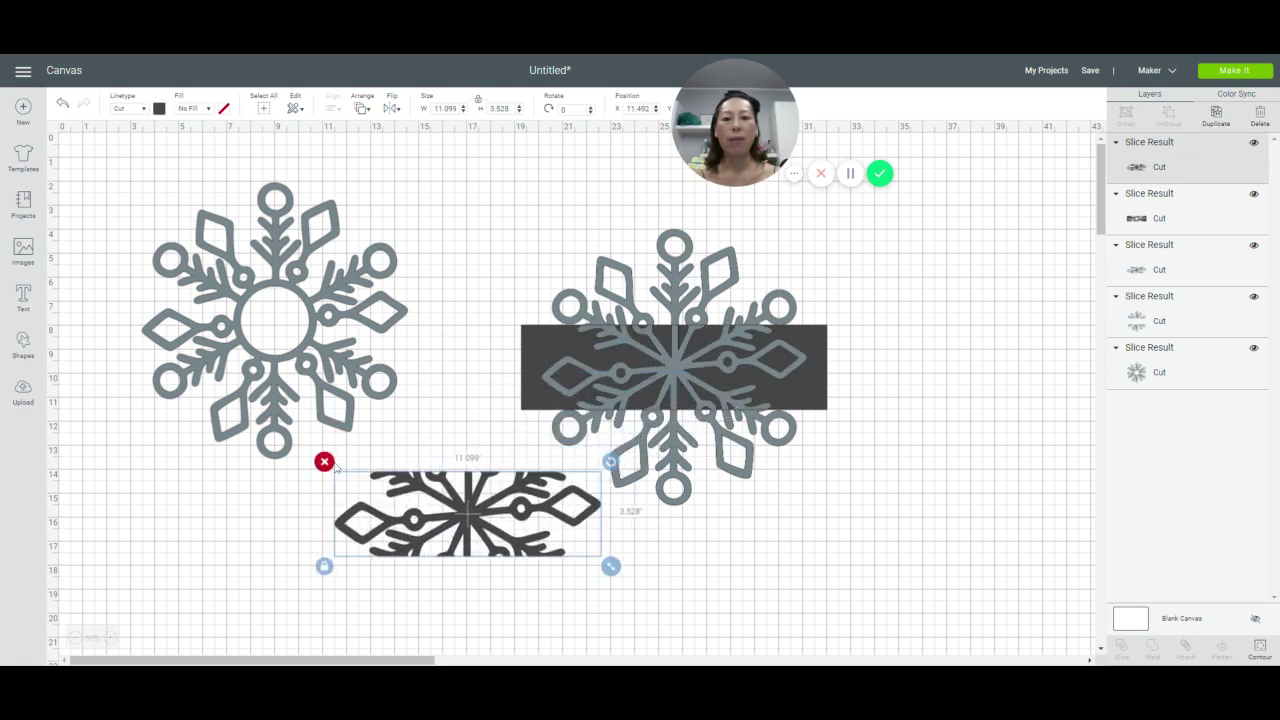
{"action": "left_click_drag", "start_coordinate": [589, 347], "coordinate": [422, 494]}
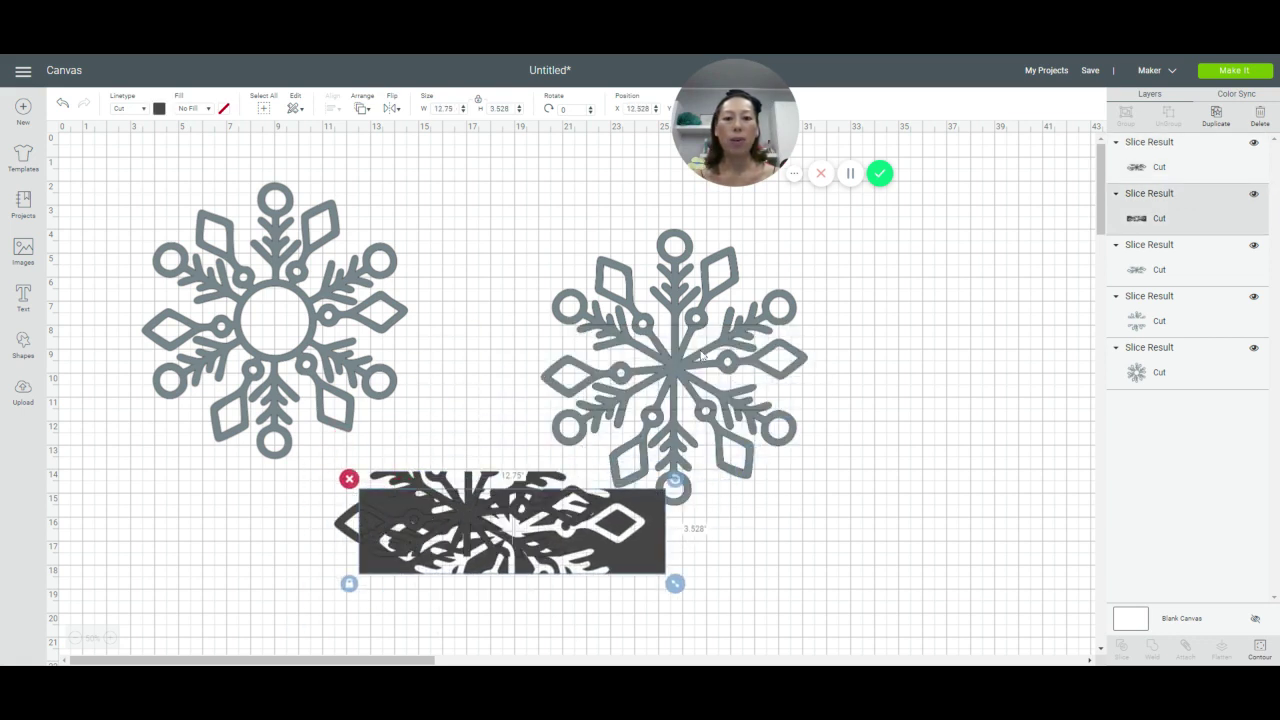
{"action": "left_click_drag", "start_coordinate": [610, 444], "coordinate": [482, 546]}
{"action": "left_click_drag", "start_coordinate": [313, 523], "coordinate": [525, 566]}
{"action": "key", "text": "Delete"}
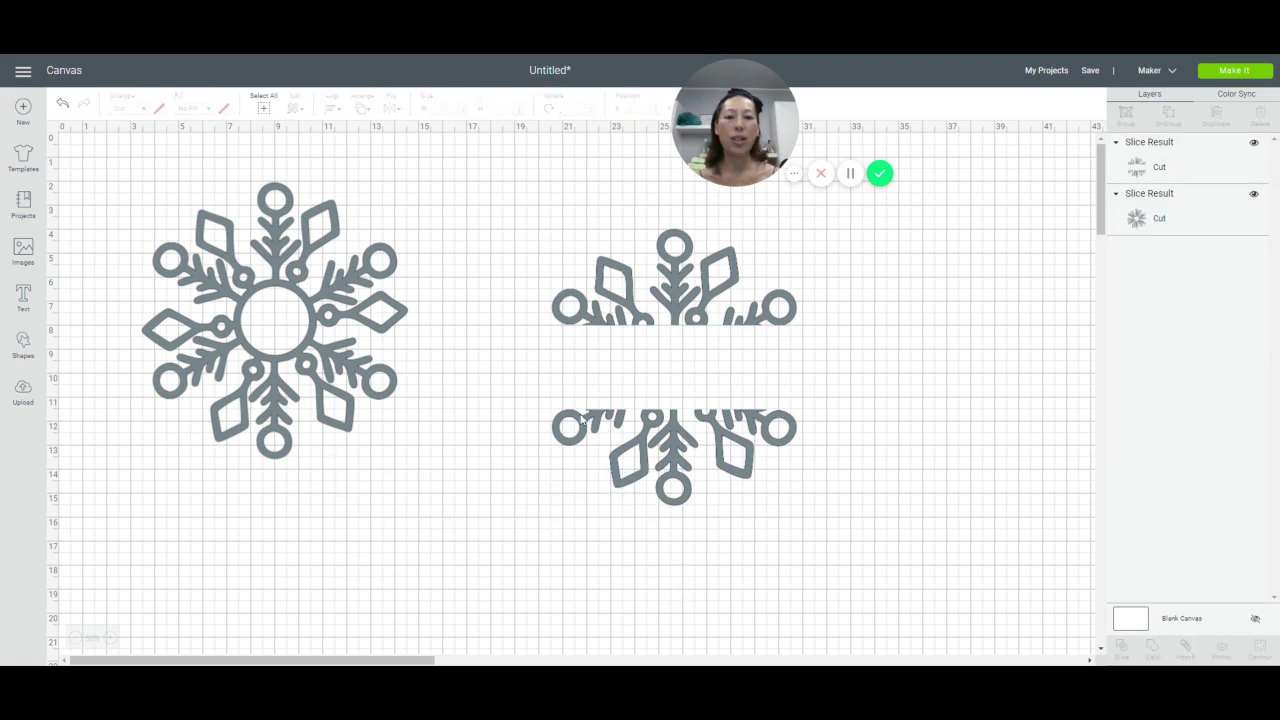
Step: Add 'charlotte' text in Ice Cream font and position it across the snowflake's blank band
{"action": "left_click", "coordinate": [22, 300]}
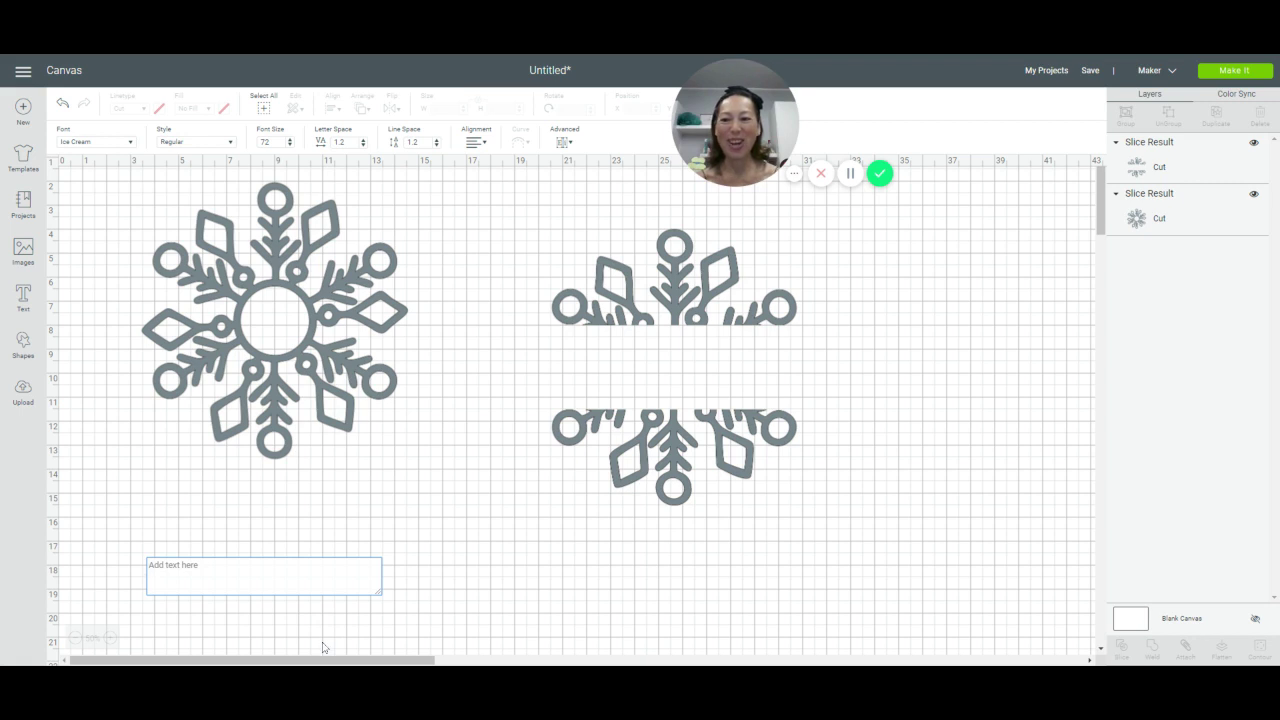
{"action": "type", "text": "ch"}
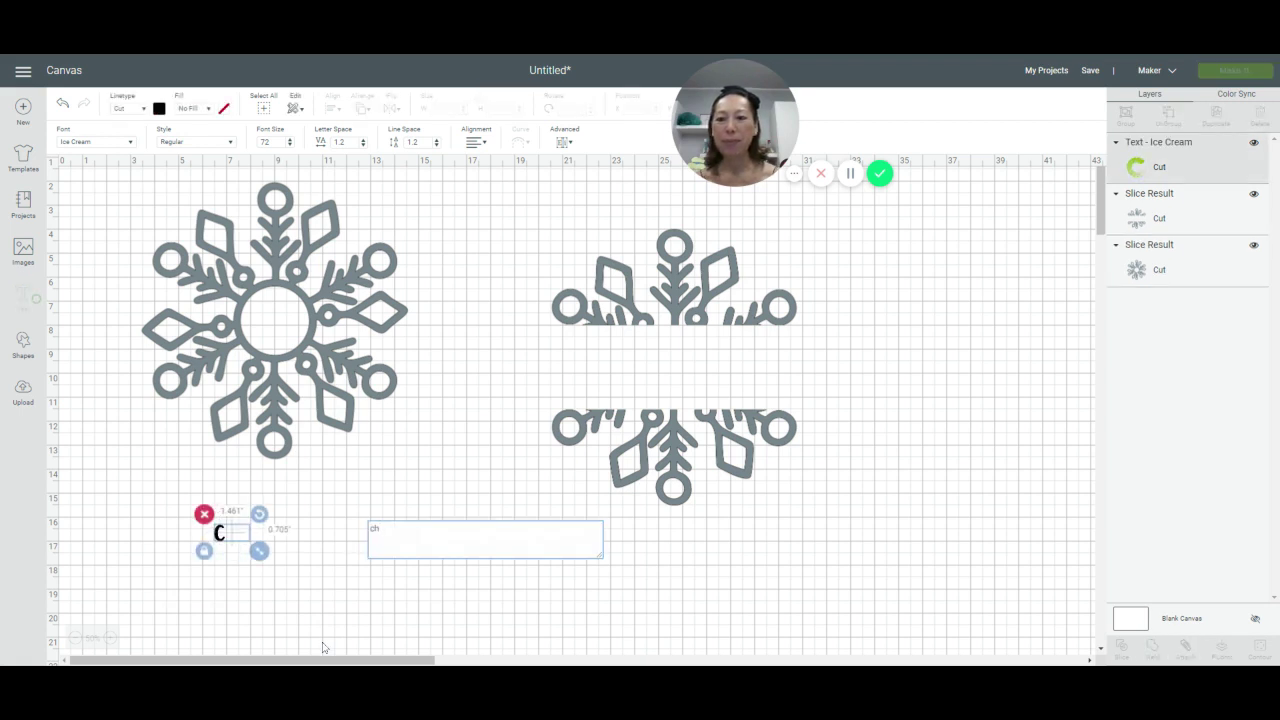
{"action": "type", "text": "arlotte"}
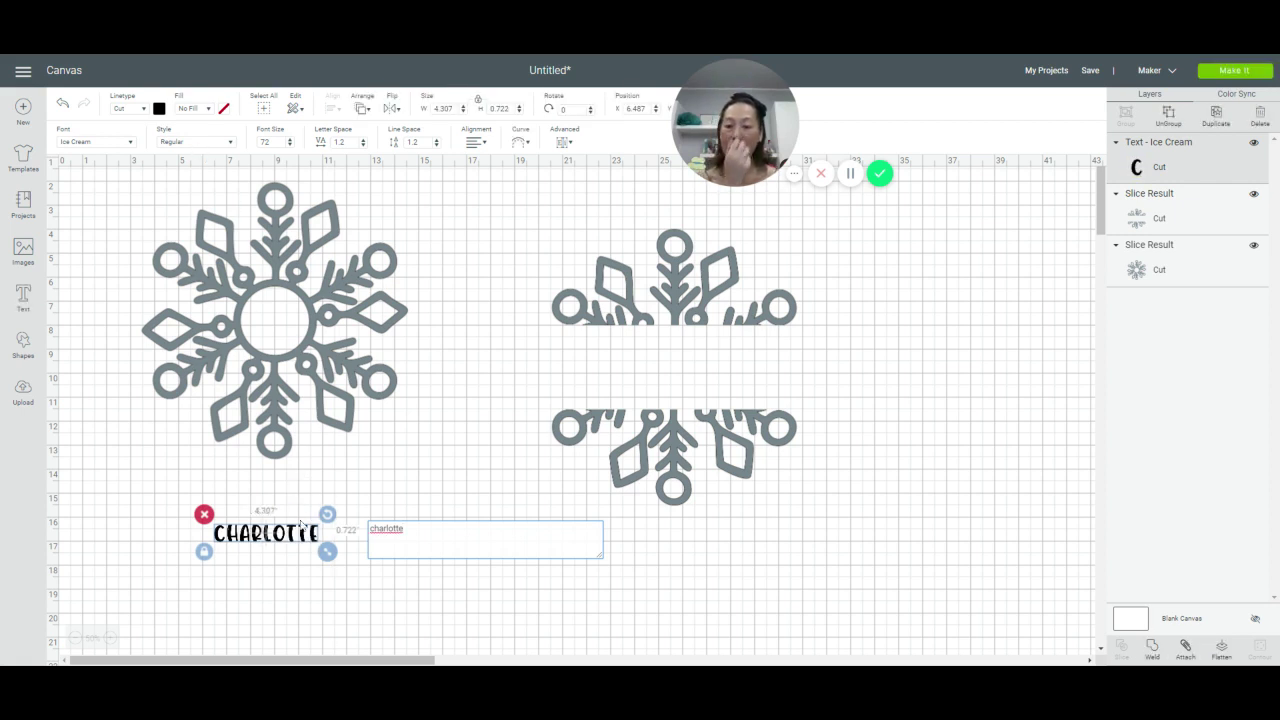
{"action": "left_click_drag", "start_coordinate": [291, 541], "coordinate": [945, 467]}
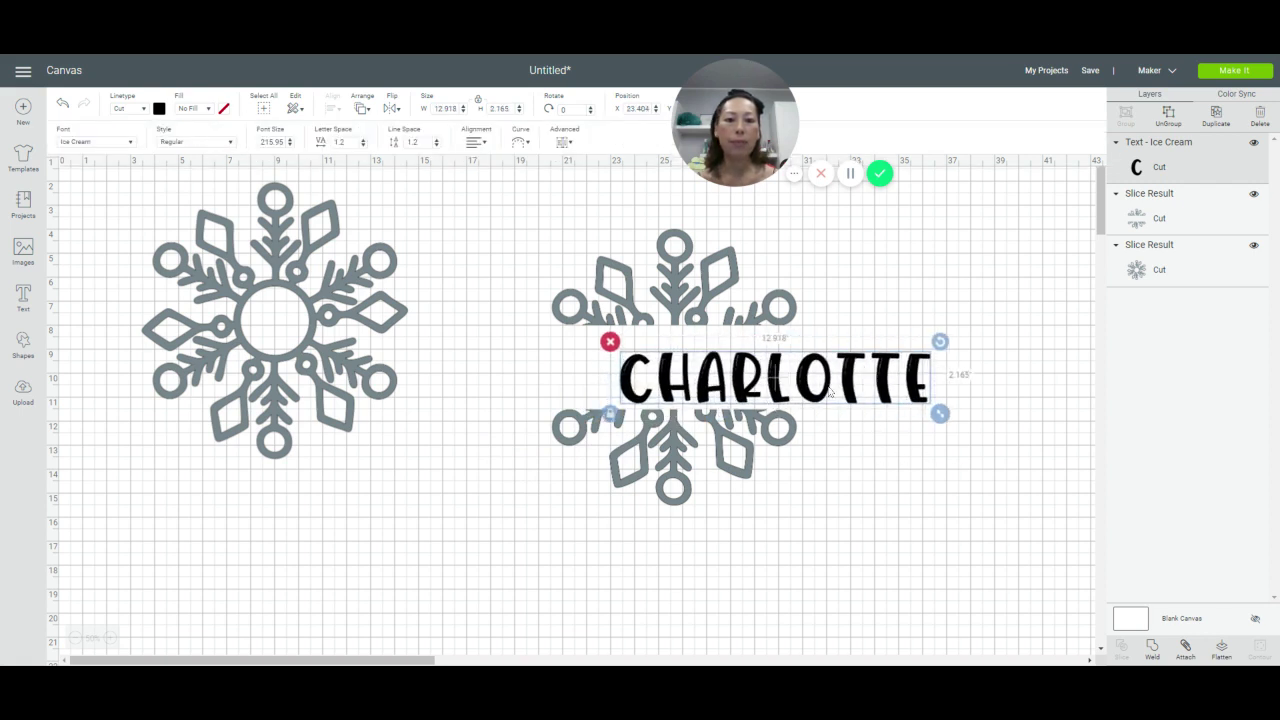
{"action": "left_click_drag", "start_coordinate": [824, 390], "coordinate": [710, 372]}
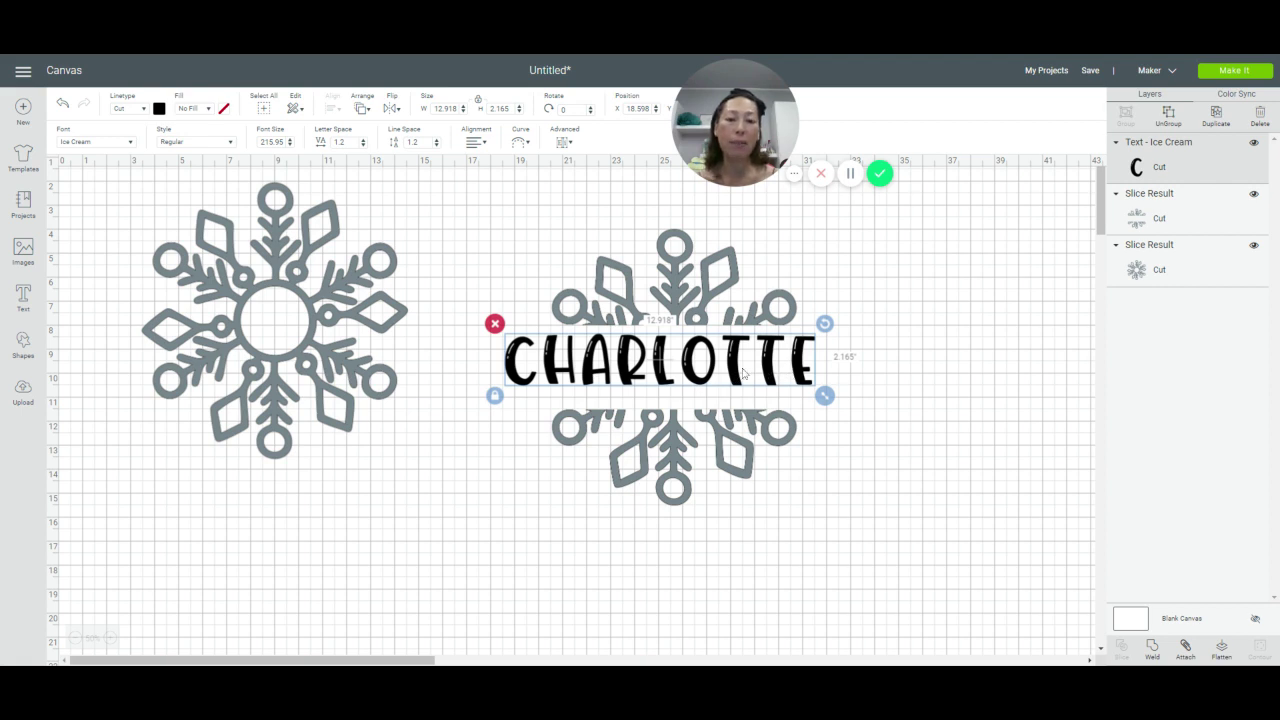
Step: Reduce CHARLOTTE's letter spacing step by step down to 0.6
{"action": "left_click", "coordinate": [364, 147]}
{"action": "left_click", "coordinate": [364, 147]}
{"action": "left_click", "coordinate": [364, 147]}
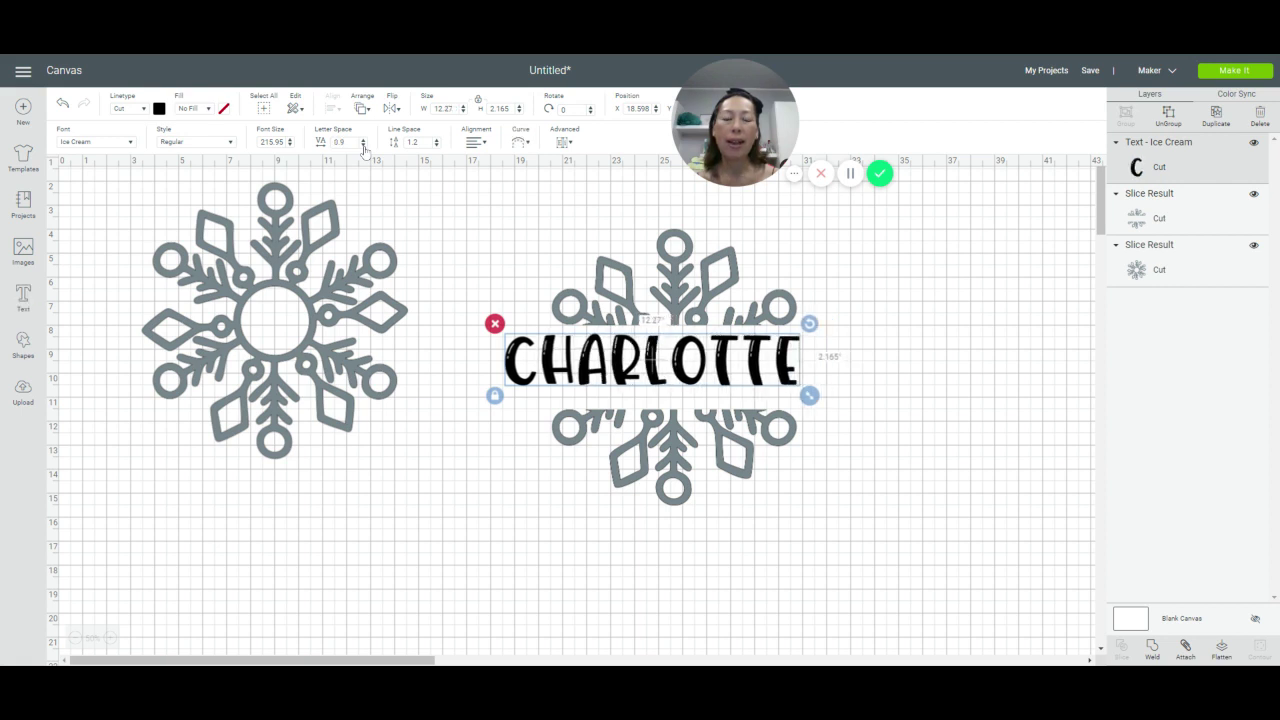
{"action": "left_click", "coordinate": [364, 147]}
{"action": "left_click", "coordinate": [364, 147]}
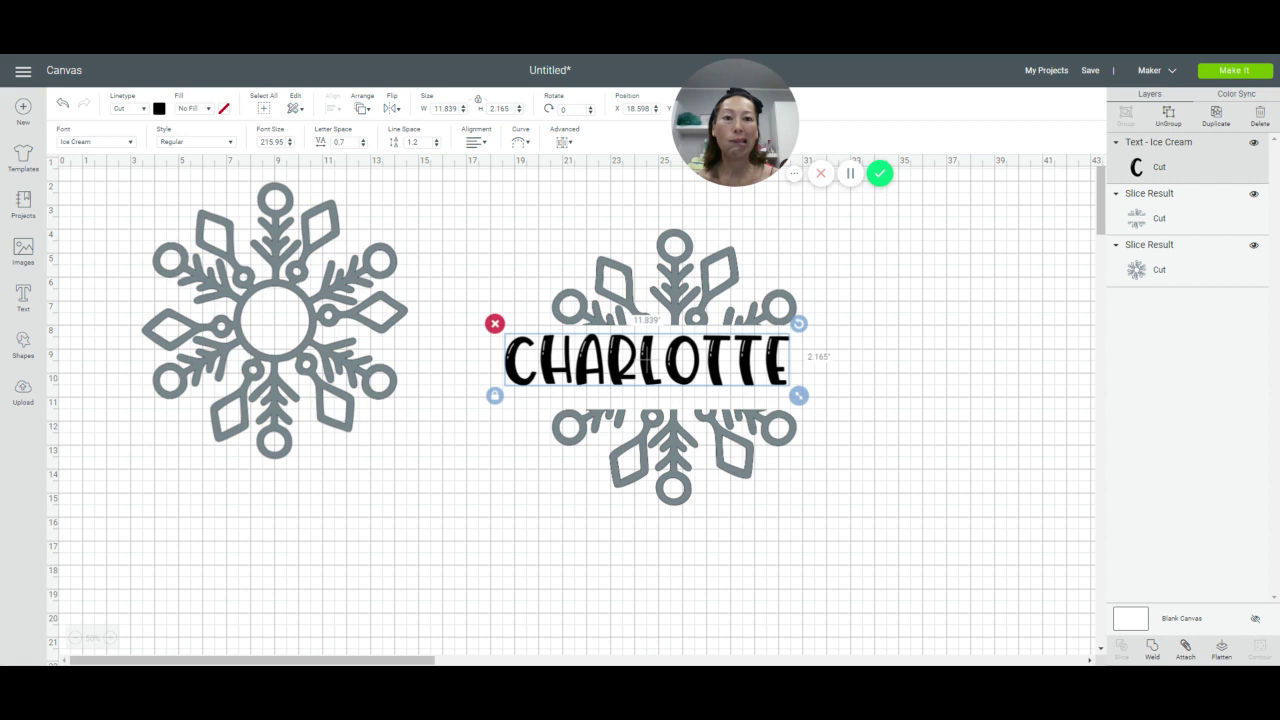
{"action": "left_click", "coordinate": [364, 147]}
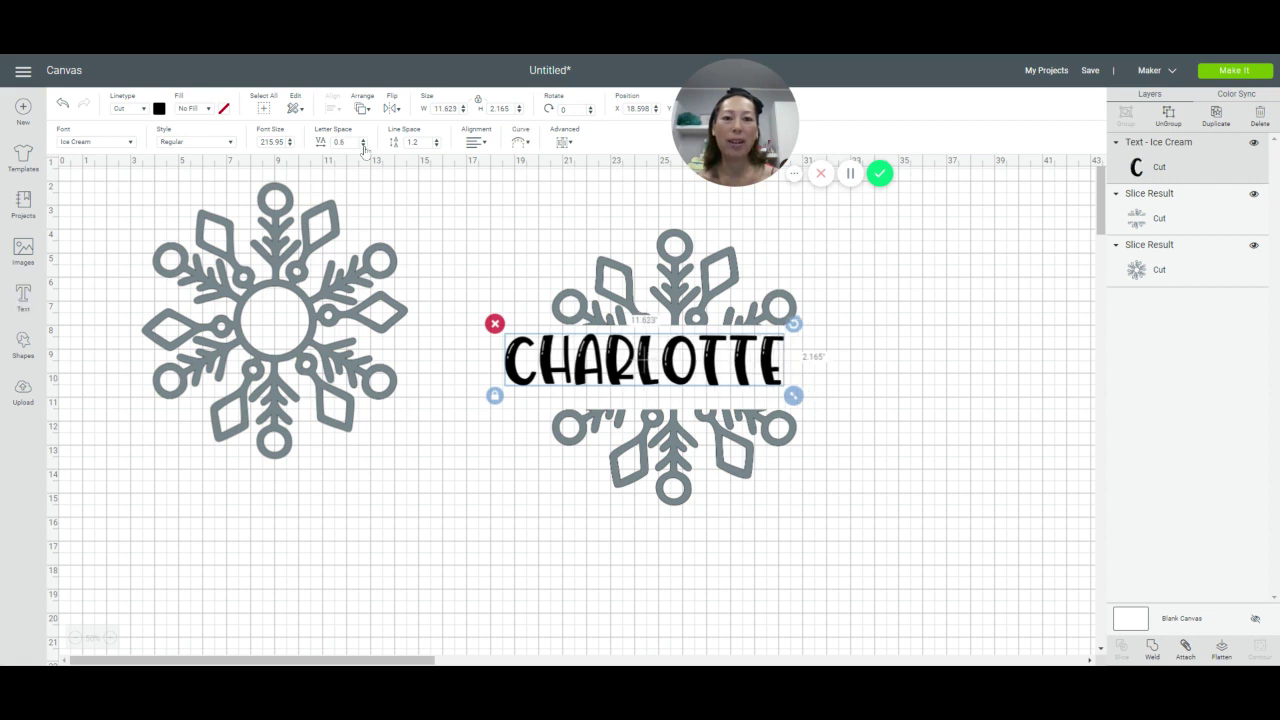
Step: Resize CHARLOTTE to about 11.5 inches wide so it fills the snowflake's gap
{"action": "left_click_drag", "start_coordinate": [646, 362], "coordinate": [672, 362]}
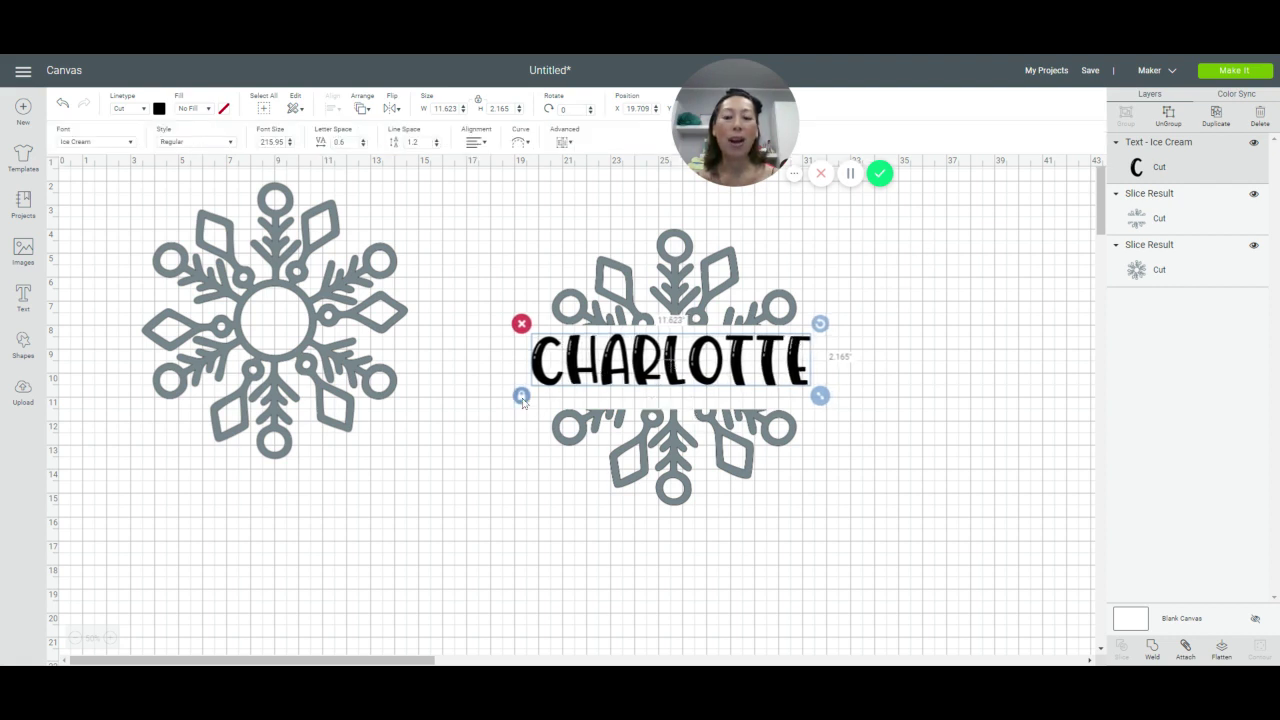
{"action": "left_click_drag", "start_coordinate": [821, 398], "coordinate": [819, 438]}
{"action": "left_click_drag", "start_coordinate": [771, 385], "coordinate": [766, 378]}
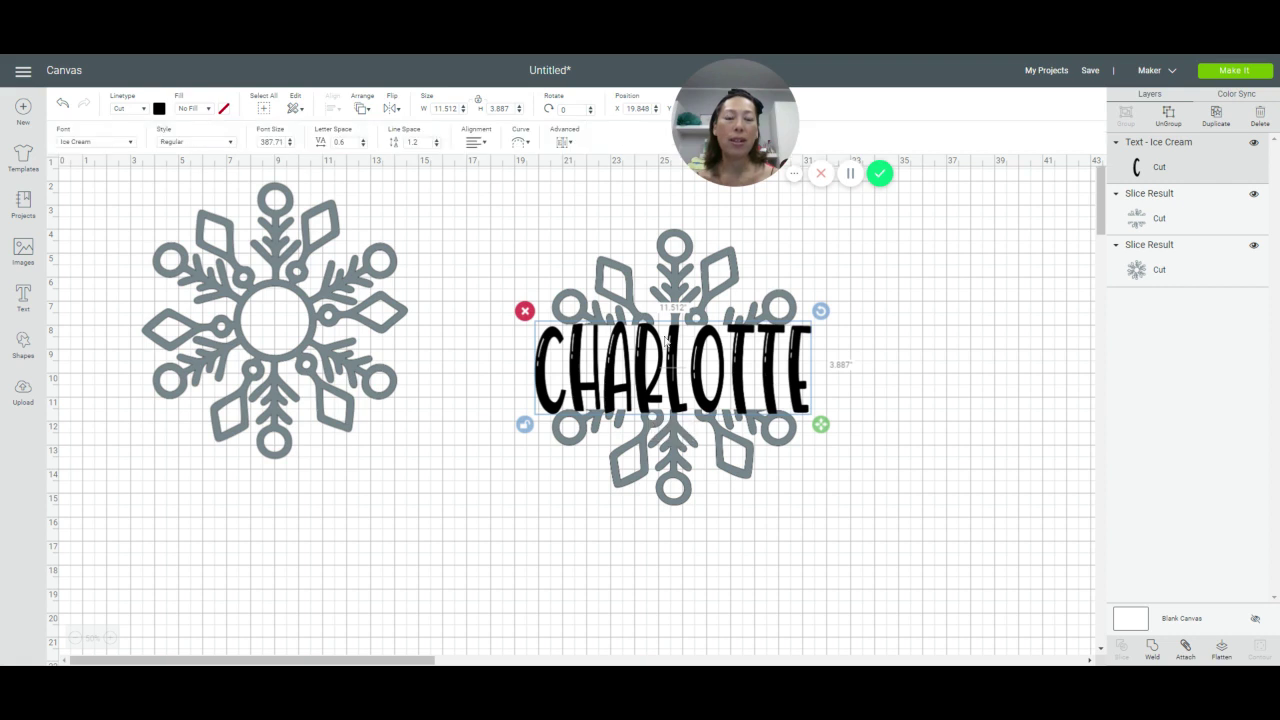
{"action": "left_click", "coordinate": [894, 428]}
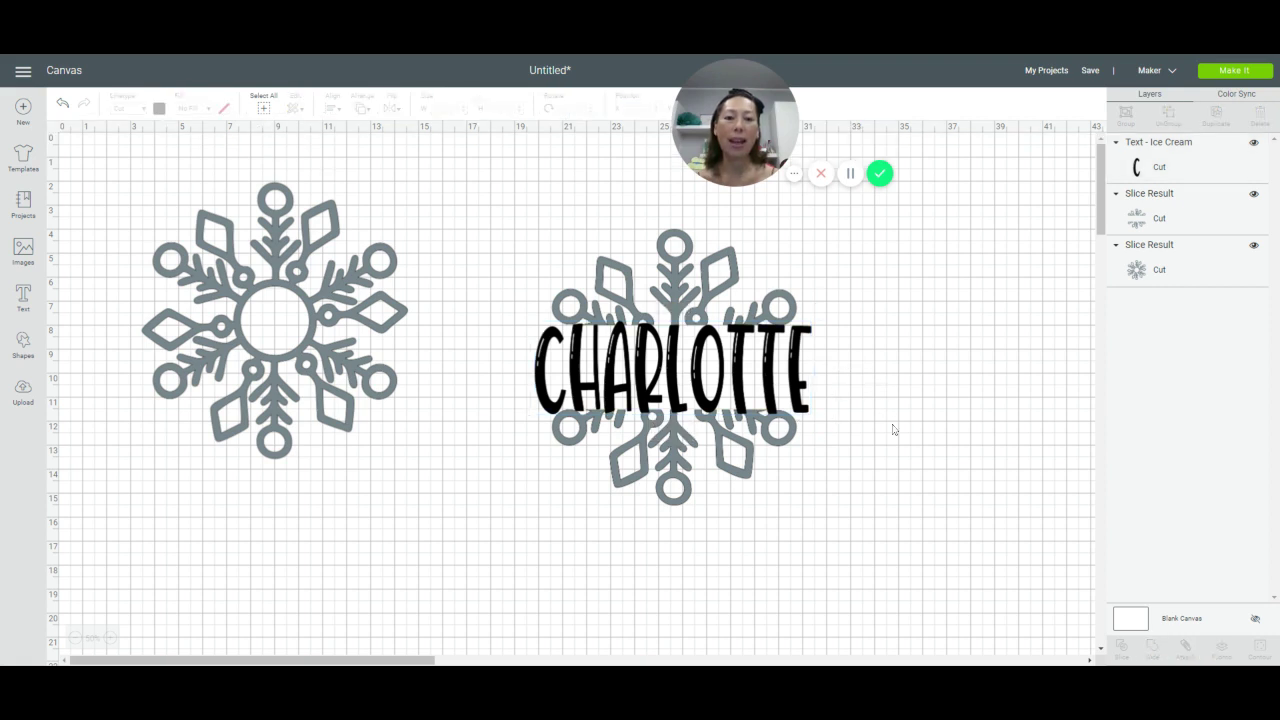
{"action": "left_click", "coordinate": [778, 397]}
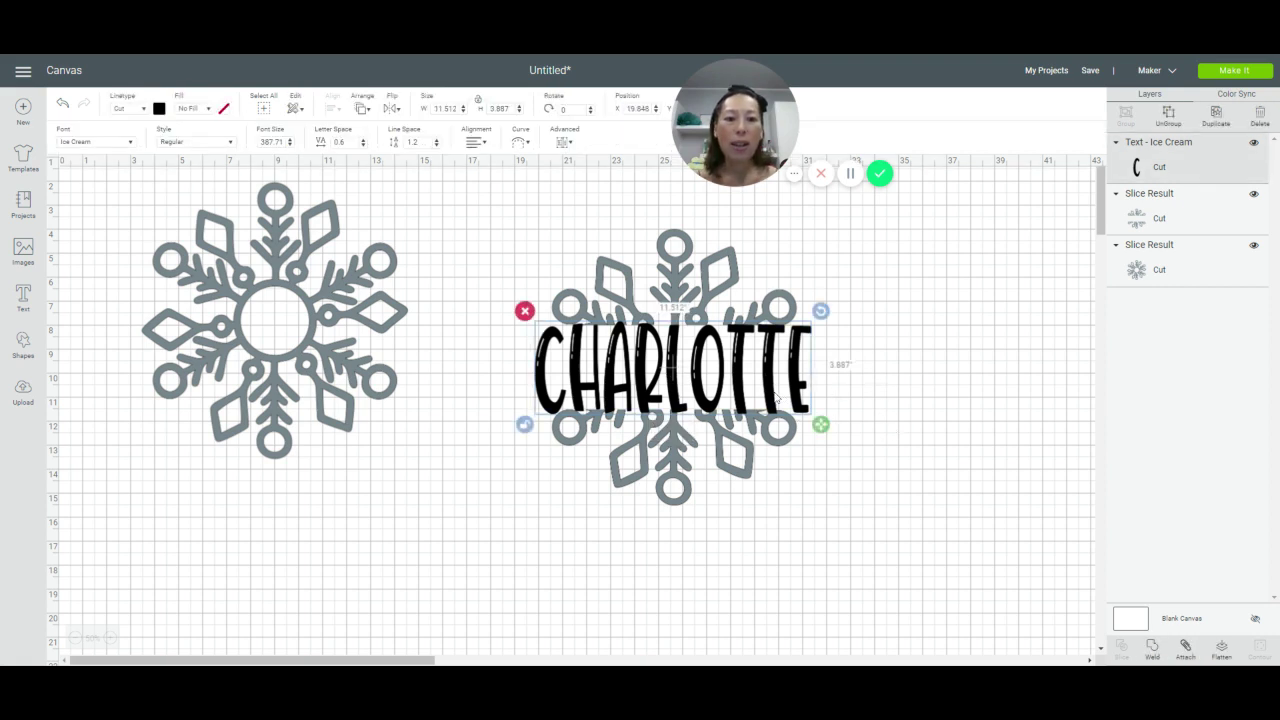
{"action": "left_click_drag", "start_coordinate": [818, 425], "coordinate": [825, 426]}
{"action": "left_click", "coordinate": [368, 506]}
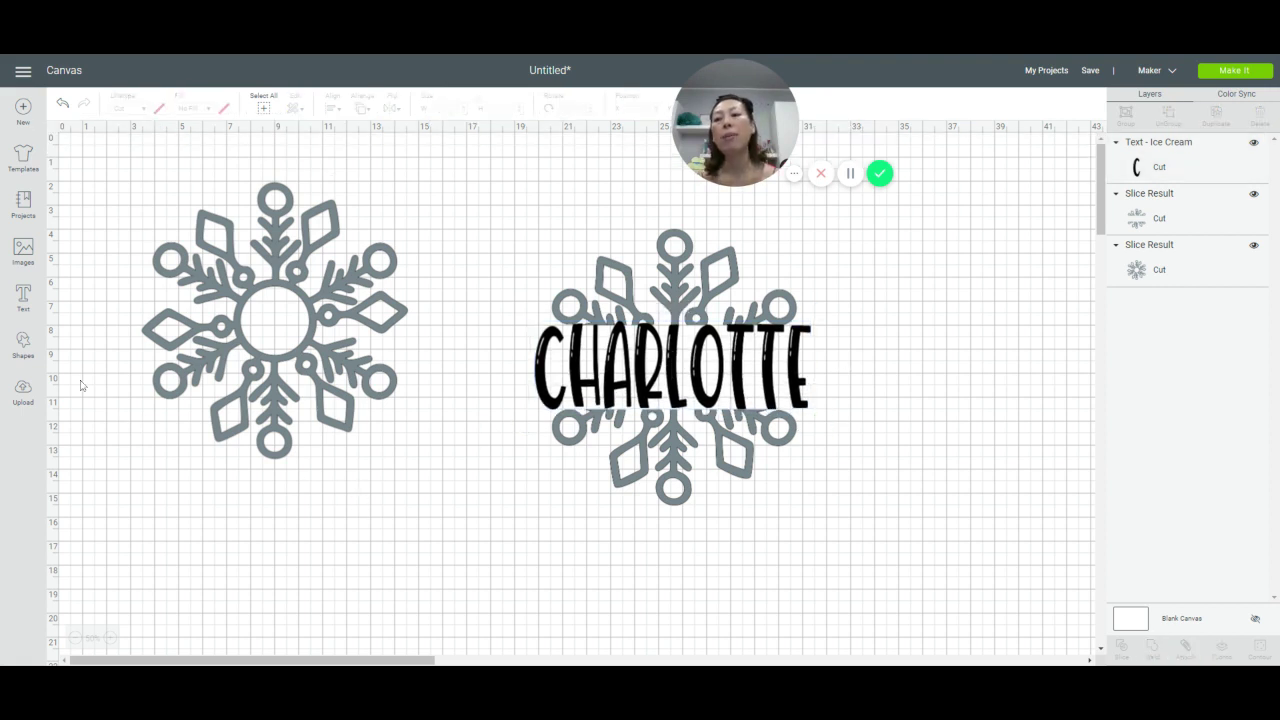
Step: Create a long thin bar from a square and place a duplicate below CHARLOTTE
{"action": "left_click", "coordinate": [23, 345]}
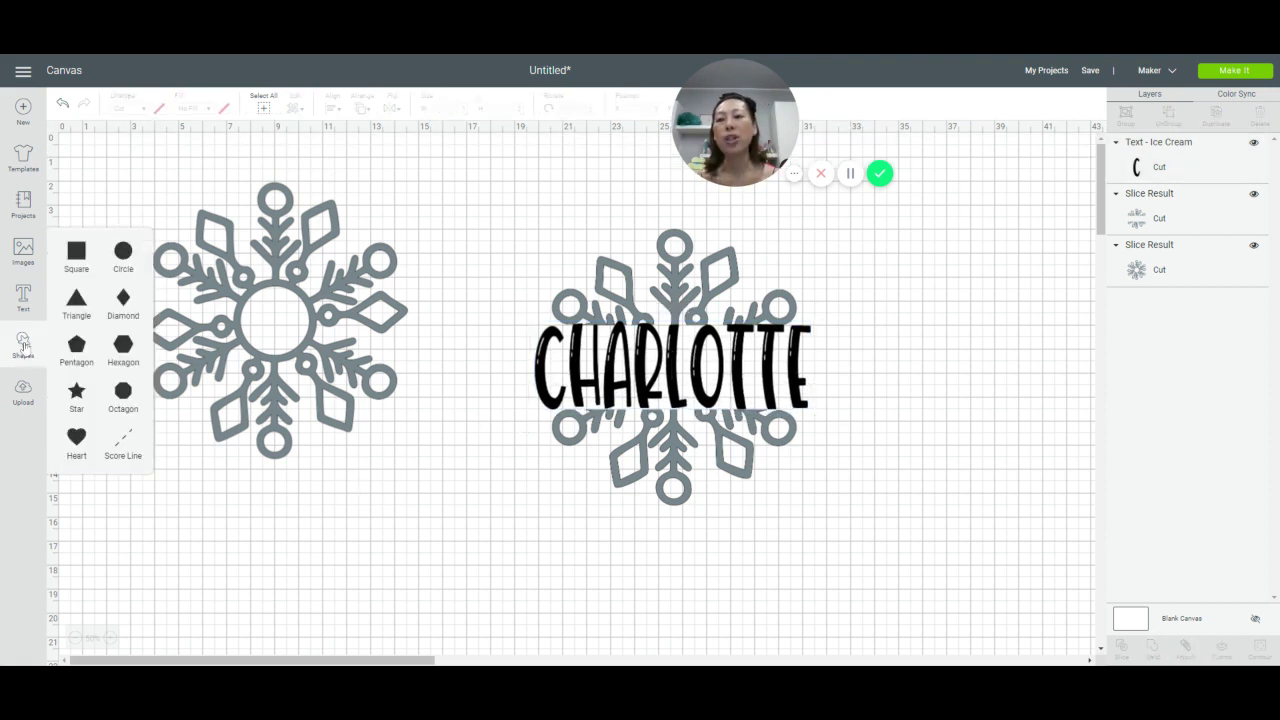
{"action": "left_click", "coordinate": [77, 258]}
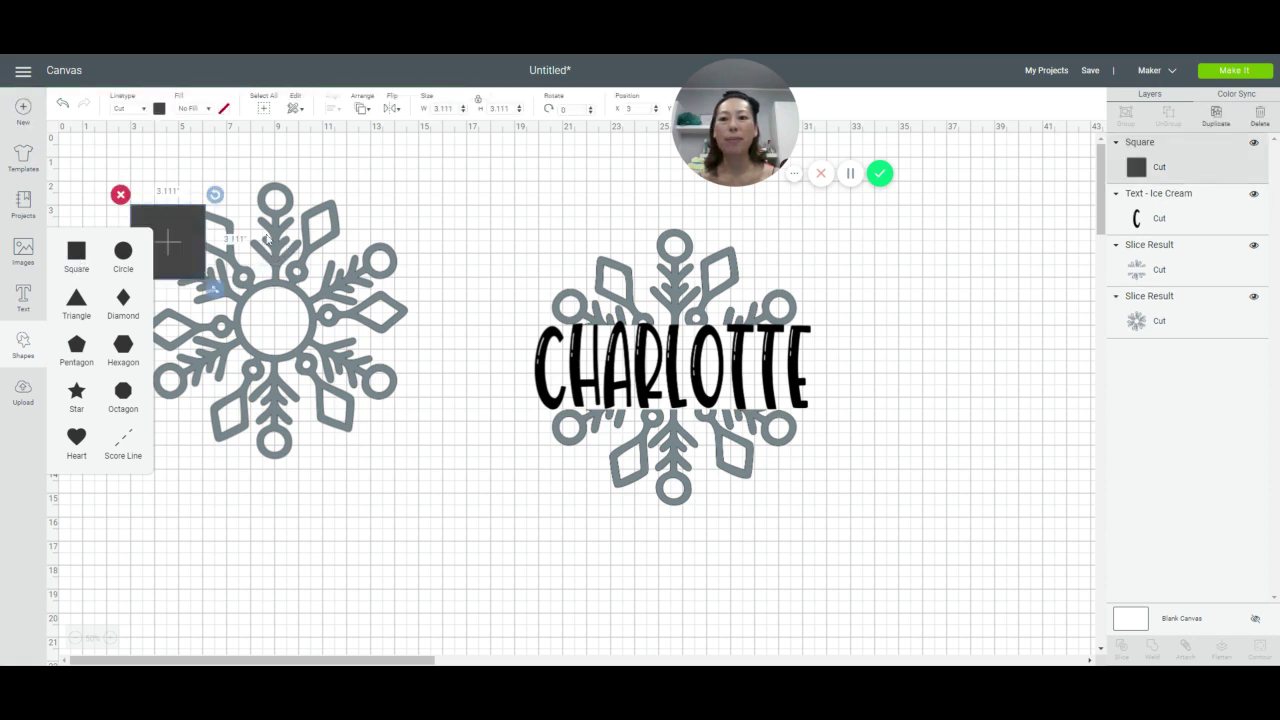
{"action": "left_click_drag", "start_coordinate": [201, 236], "coordinate": [495, 482]}
{"action": "left_click", "coordinate": [414, 536]}
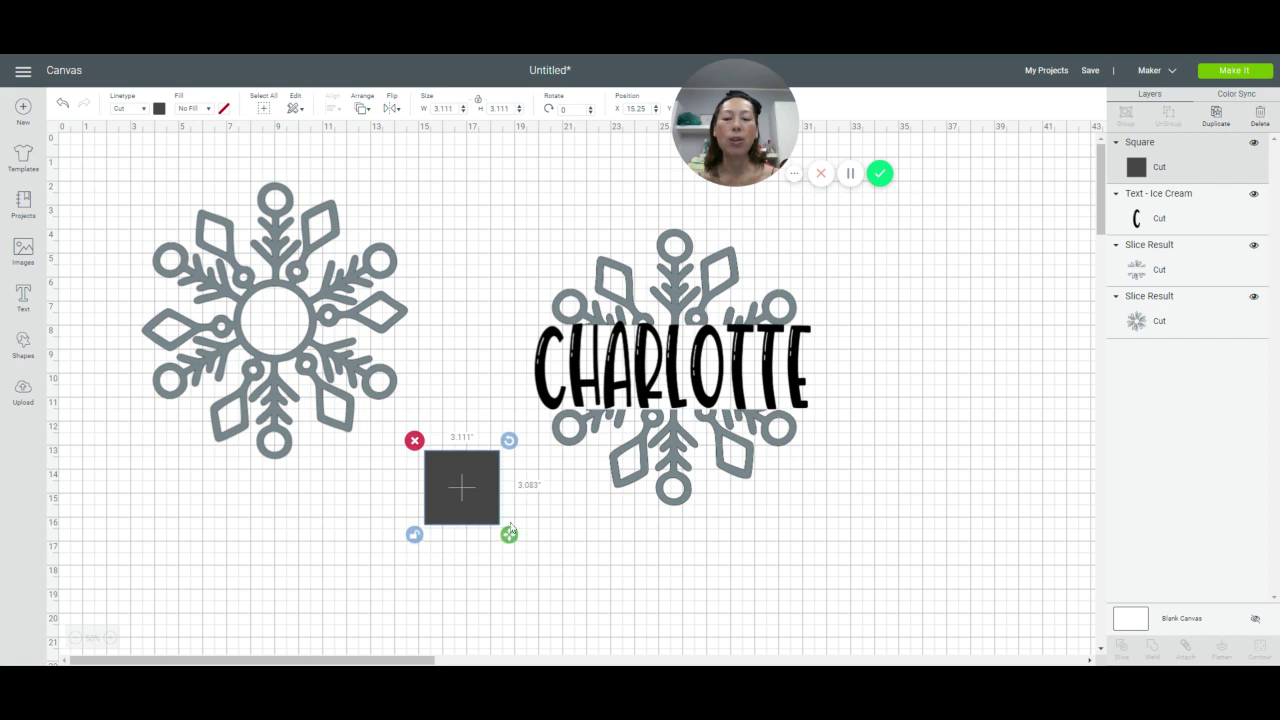
{"action": "left_click_drag", "start_coordinate": [509, 535], "coordinate": [800, 326]}
{"action": "left_click", "coordinate": [1216, 114]}
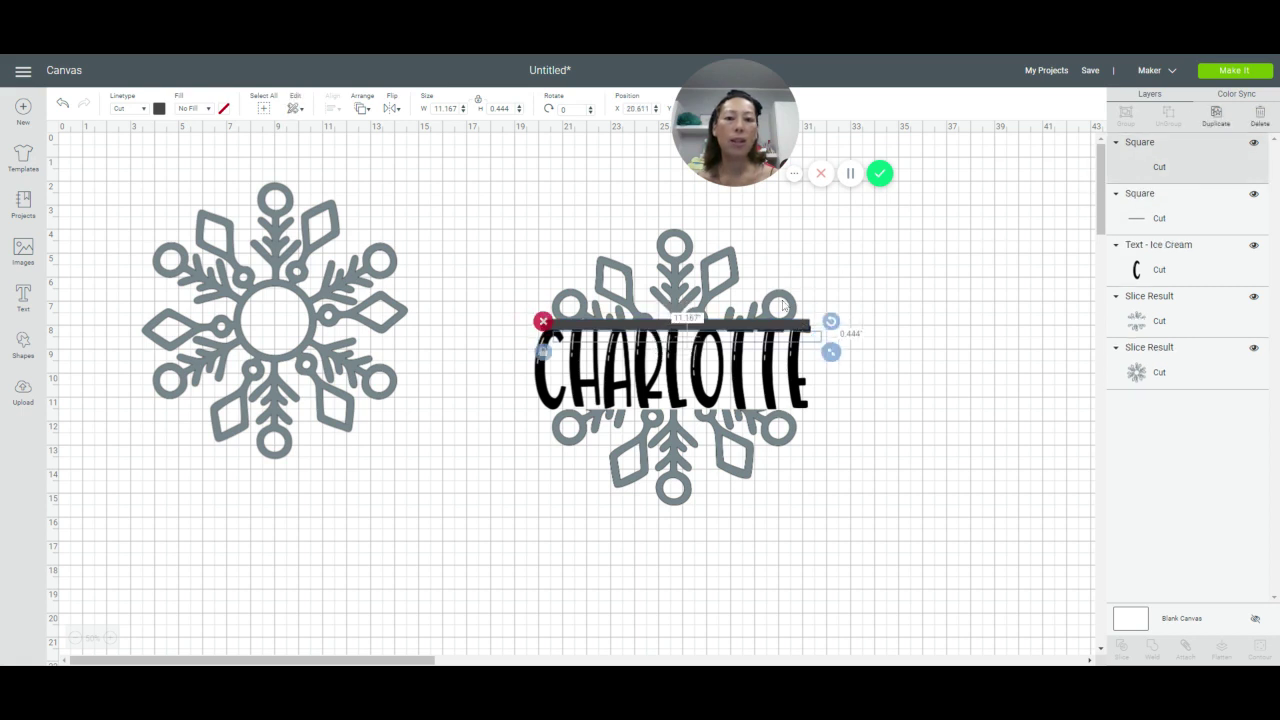
{"action": "left_click_drag", "start_coordinate": [716, 338], "coordinate": [698, 412]}
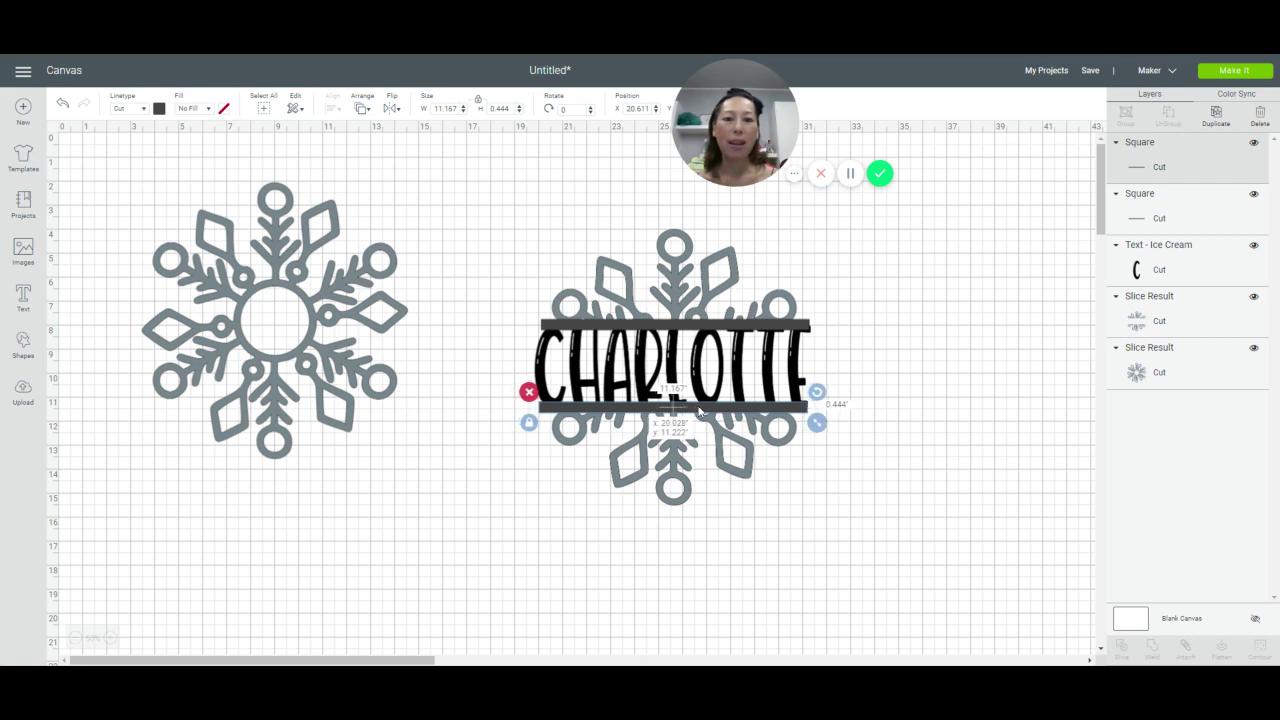
{"action": "left_click_drag", "start_coordinate": [674, 404], "coordinate": [675, 407]}
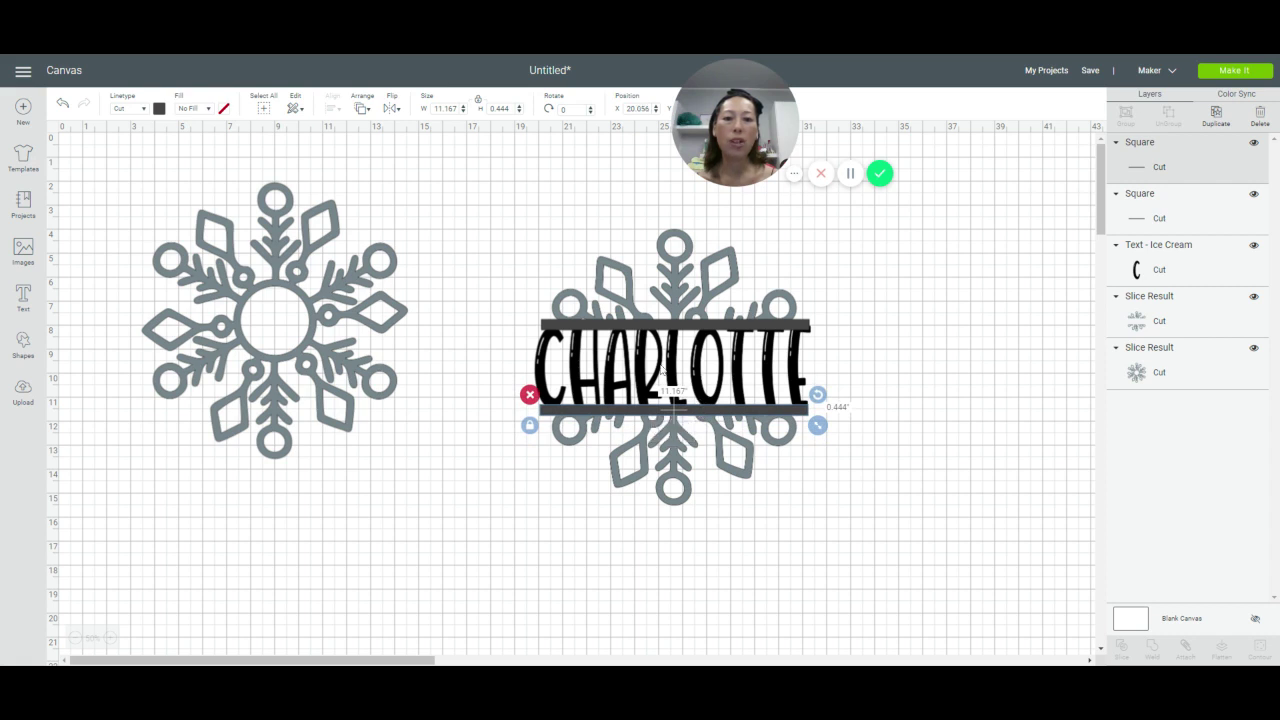
Step: Resize CHARLOTTE to 11.512 by 3.526 inches so it fits between the bars
{"action": "left_click", "coordinate": [670, 370]}
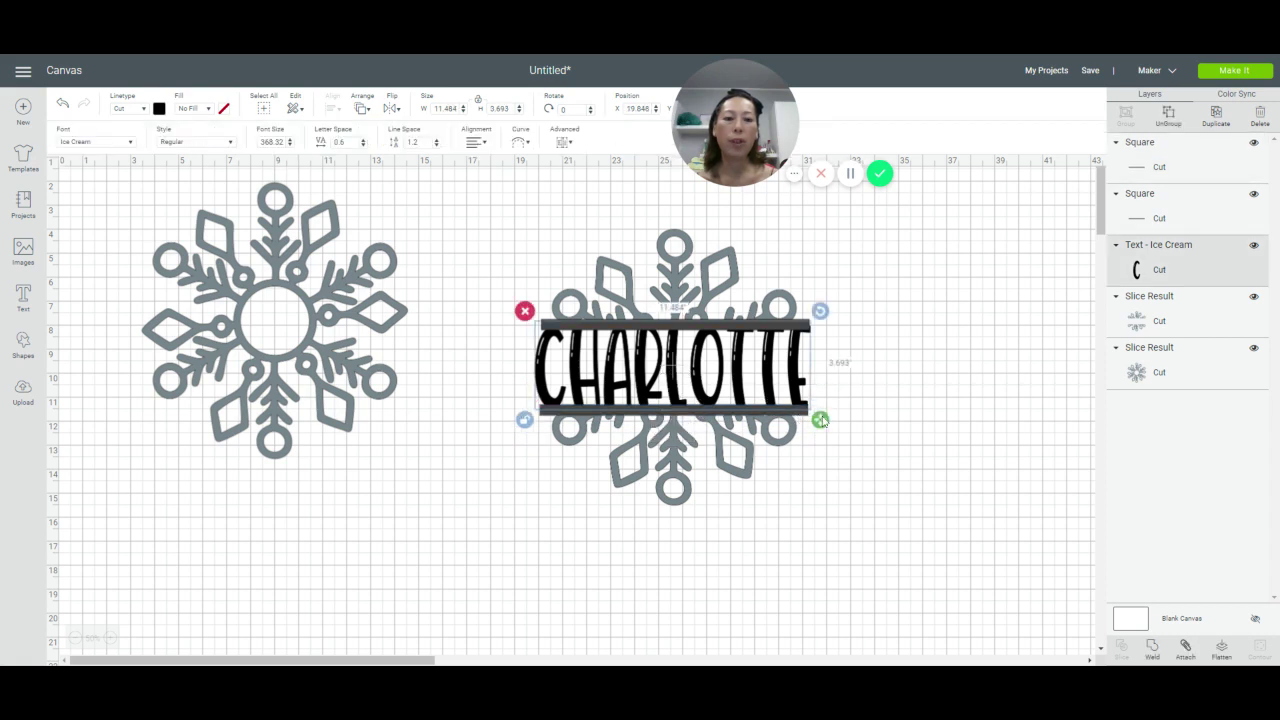
{"action": "left_click_drag", "start_coordinate": [820, 420], "coordinate": [822, 412]}
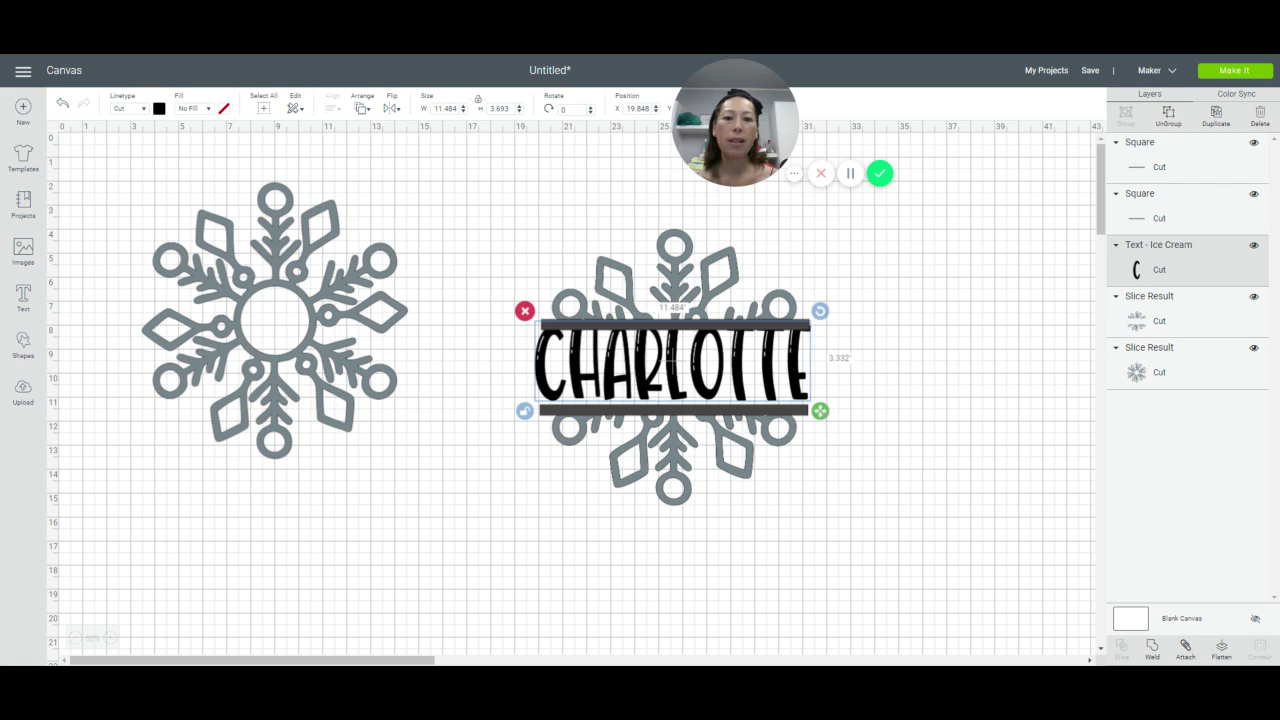
{"action": "left_click_drag", "start_coordinate": [822, 412], "coordinate": [822, 414]}
{"action": "left_click_drag", "start_coordinate": [769, 363], "coordinate": [768, 370]}
{"action": "left_click", "coordinate": [894, 376]}
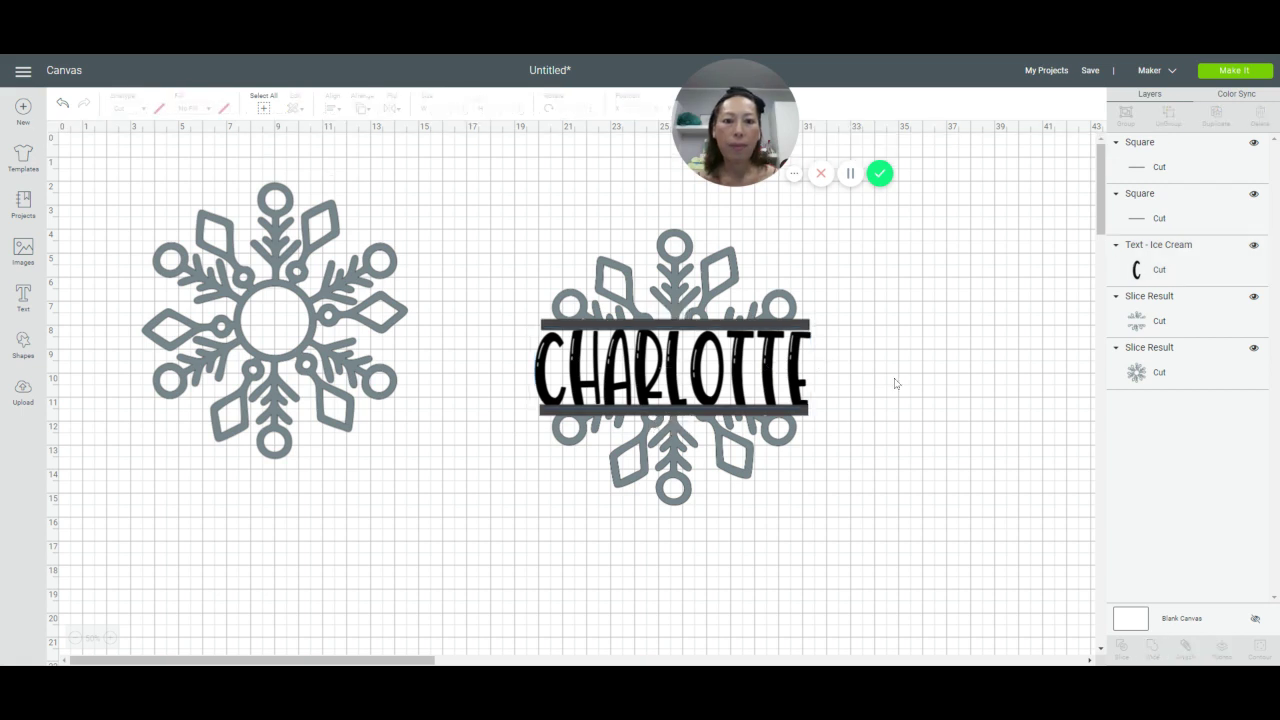
{"action": "left_click", "coordinate": [796, 366]}
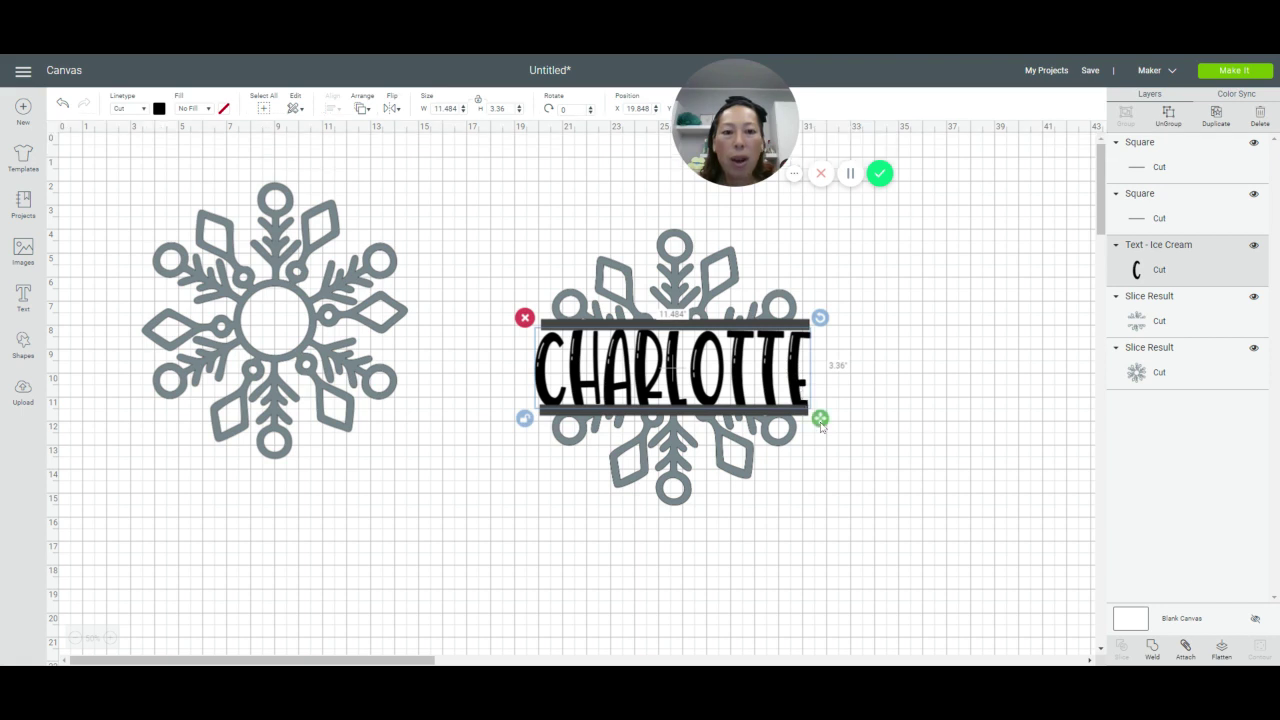
{"action": "left_click_drag", "start_coordinate": [820, 421], "coordinate": [821, 425]}
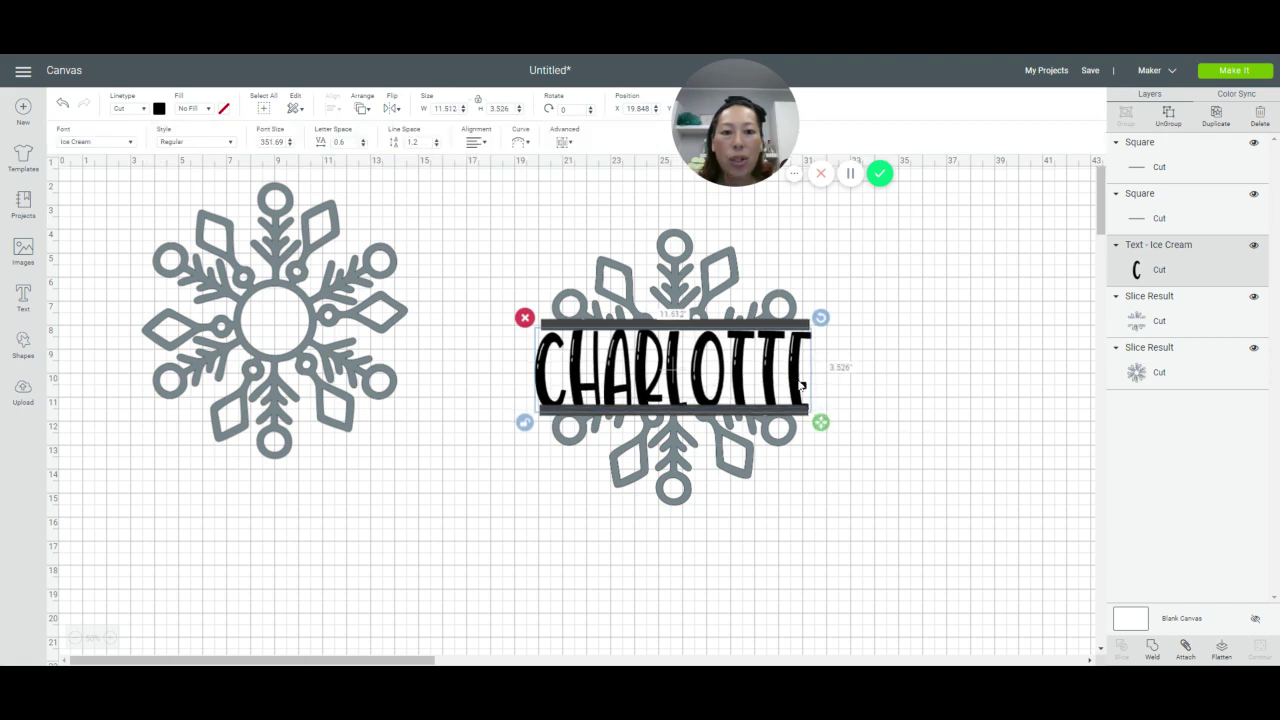
{"action": "left_click_drag", "start_coordinate": [796, 383], "coordinate": [797, 382]}
{"action": "left_click", "coordinate": [920, 384]}
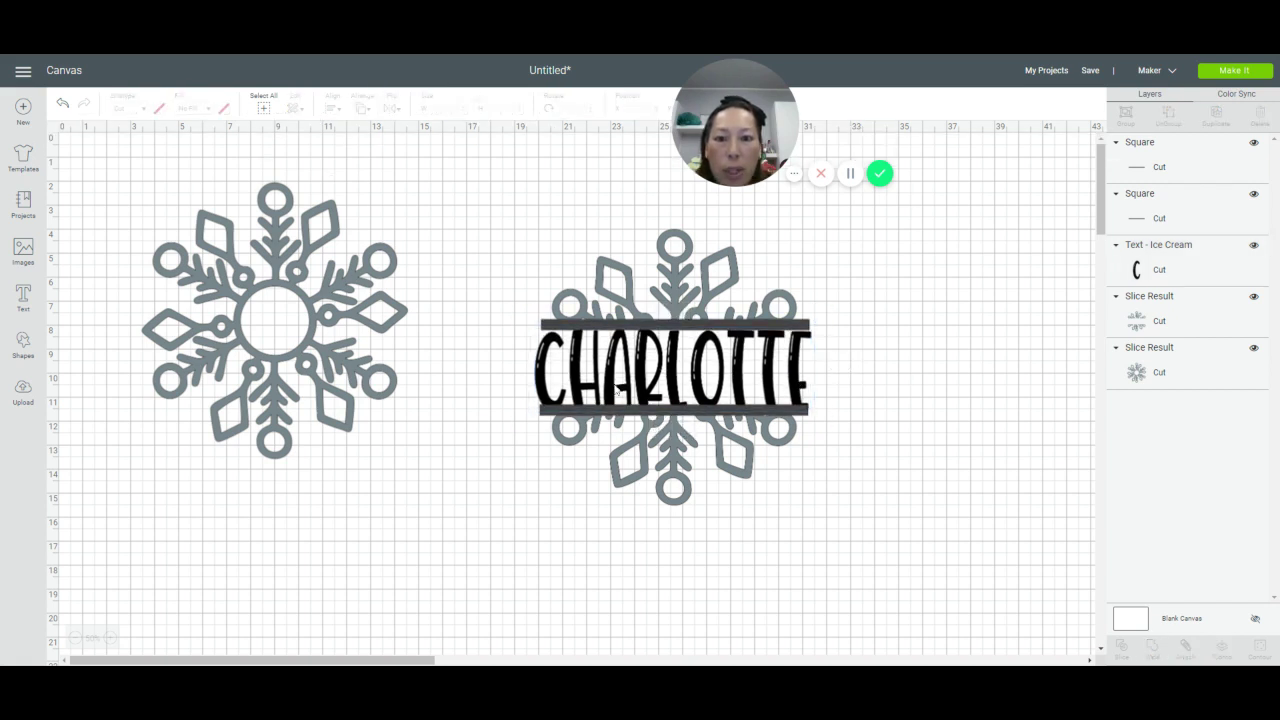
Step: Ungroup CHARLOTTE into letters and nudge the C and E to meet the bars
{"action": "left_click", "coordinate": [555, 377]}
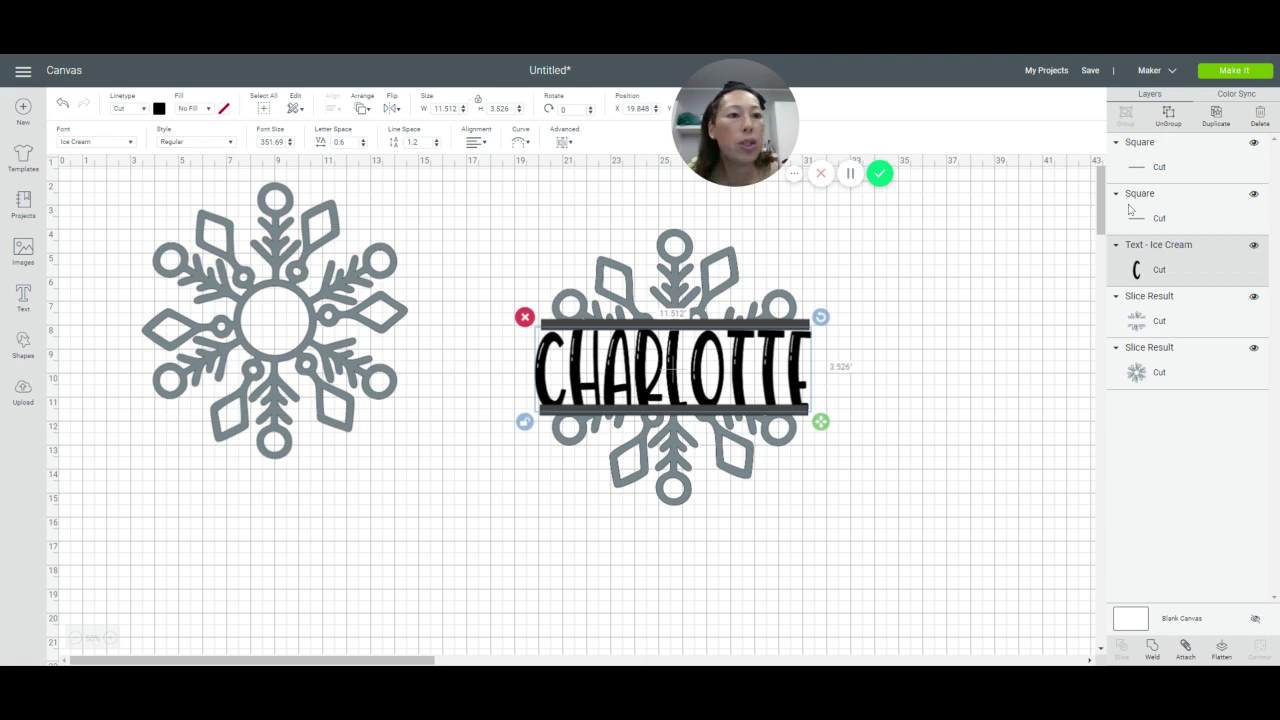
{"action": "left_click", "coordinate": [1172, 124]}
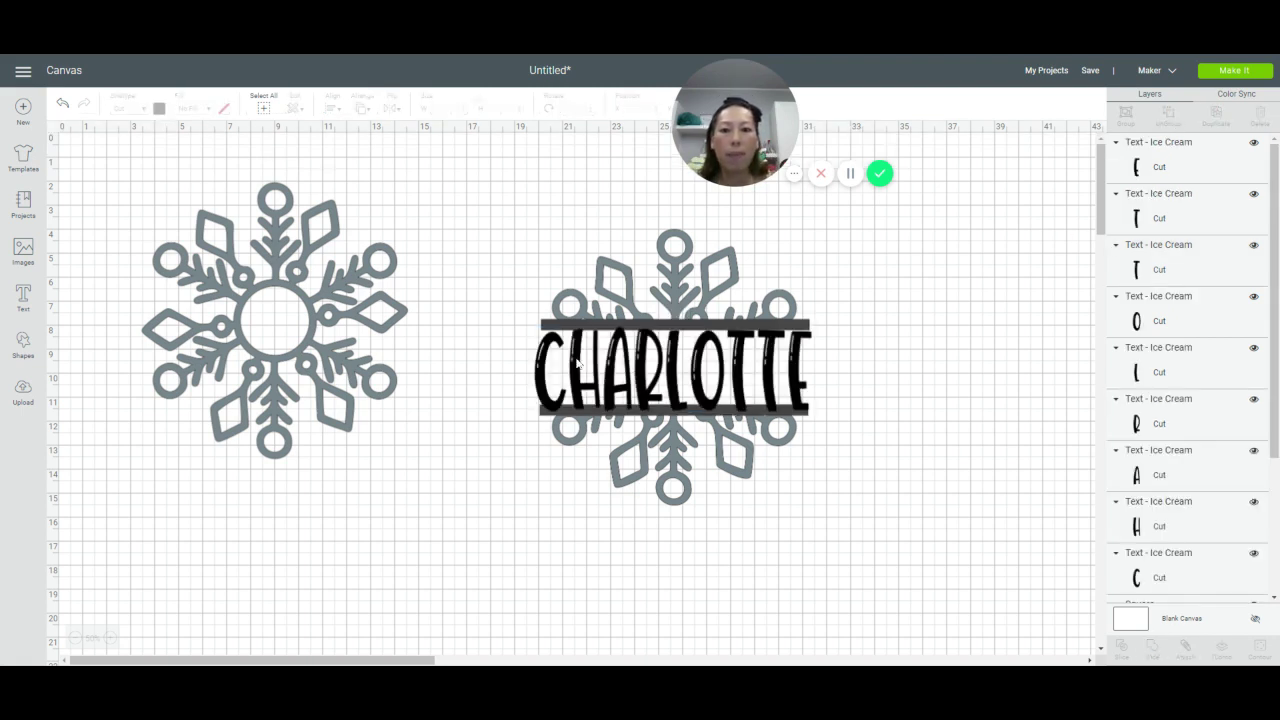
{"action": "left_click", "coordinate": [543, 375]}
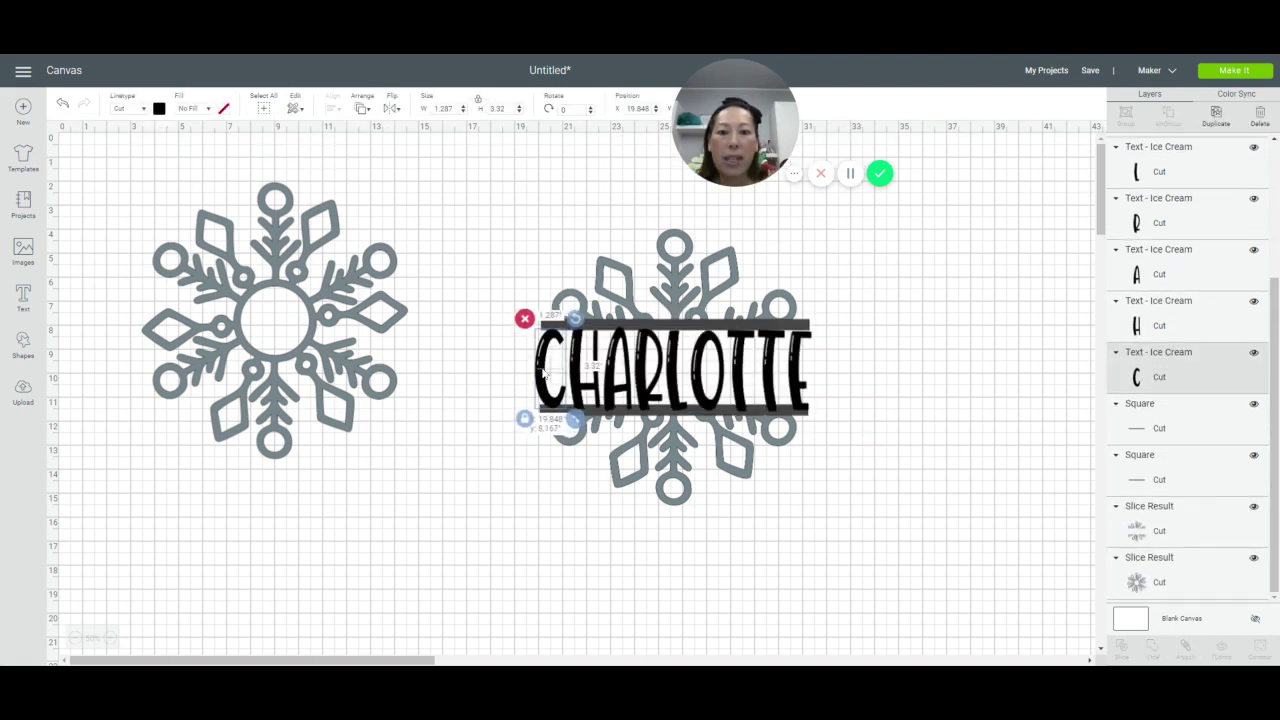
{"action": "left_click_drag", "start_coordinate": [543, 371], "coordinate": [545, 371]}
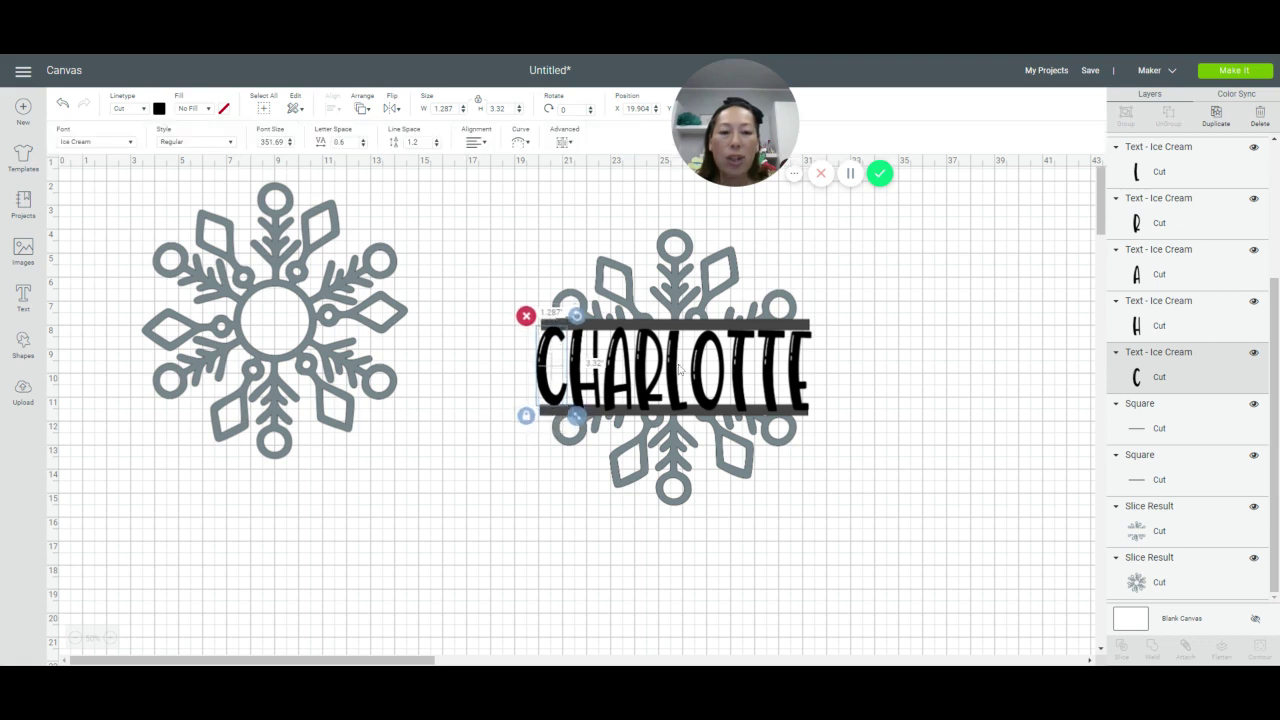
{"action": "left_click", "coordinate": [797, 360]}
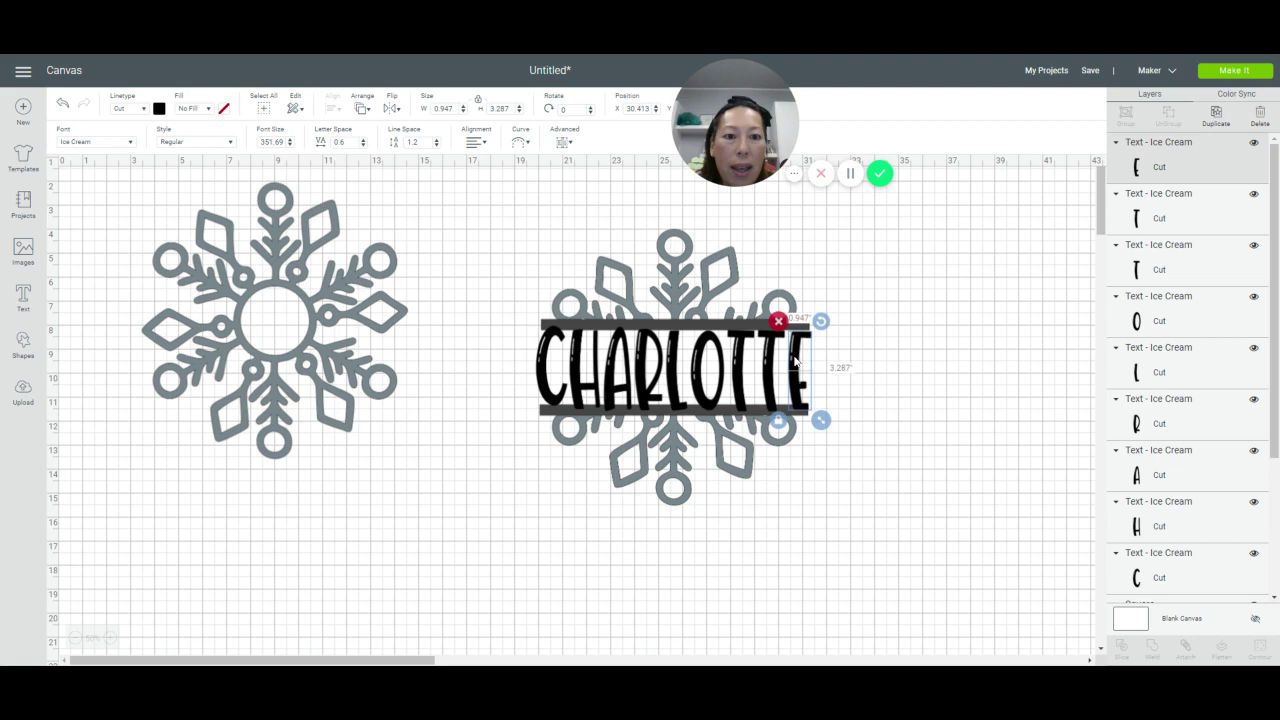
{"action": "left_click_drag", "start_coordinate": [795, 362], "coordinate": [795, 358]}
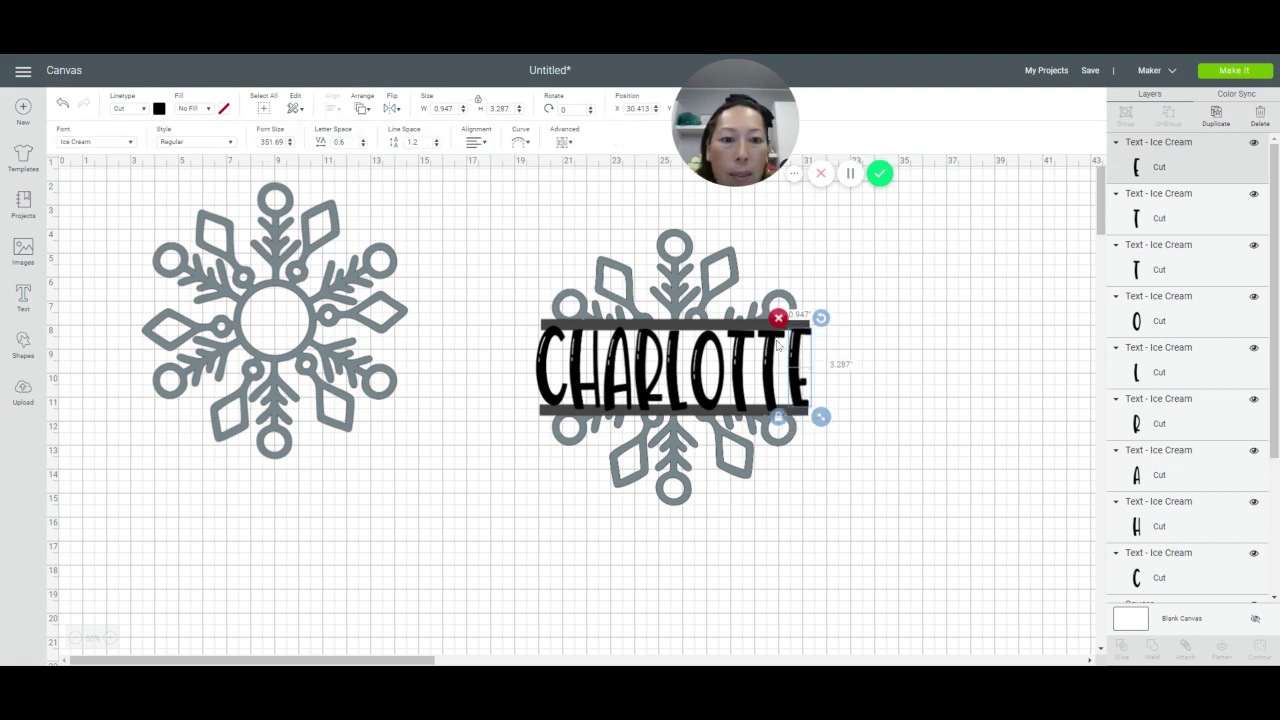
Step: Nudge the O to meet the bars, check the L, then select both bars
{"action": "left_click", "coordinate": [722, 343]}
{"action": "left_click_drag", "start_coordinate": [721, 340], "coordinate": [721, 343]}
{"action": "left_click", "coordinate": [886, 402]}
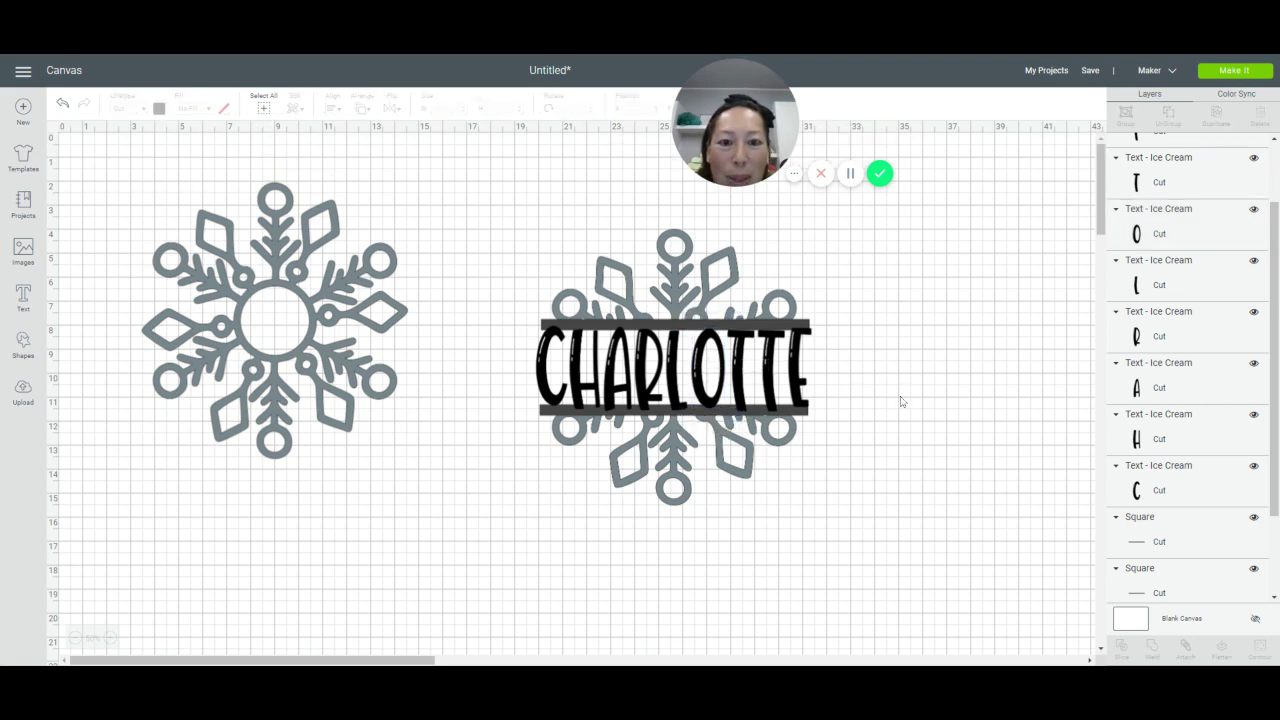
{"action": "left_click", "coordinate": [676, 390]}
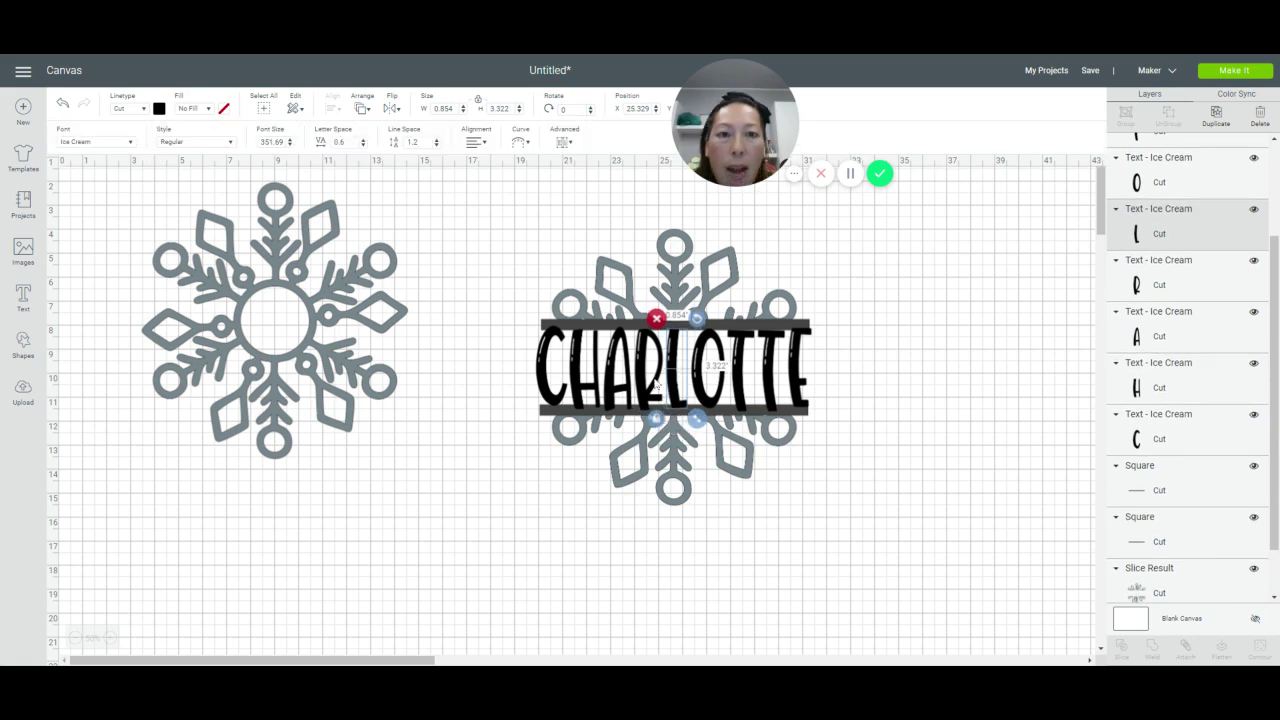
{"action": "left_click", "coordinate": [936, 384]}
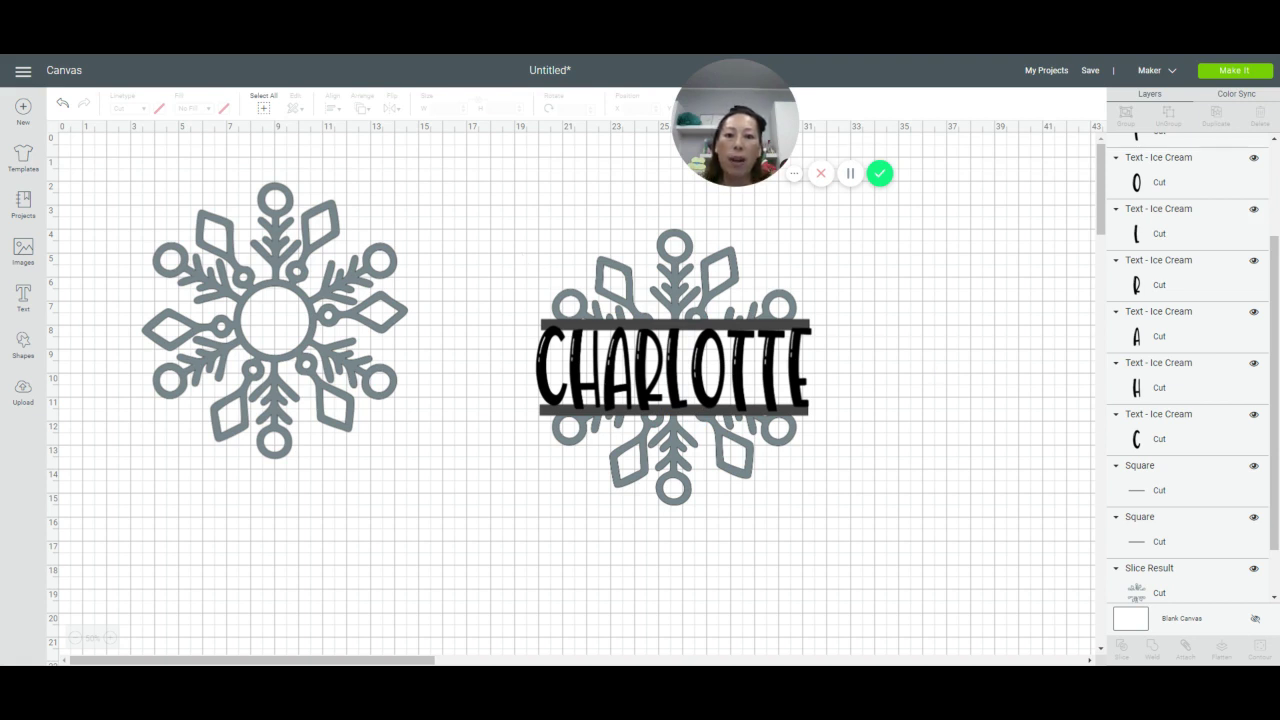
{"action": "left_click", "coordinate": [609, 326]}
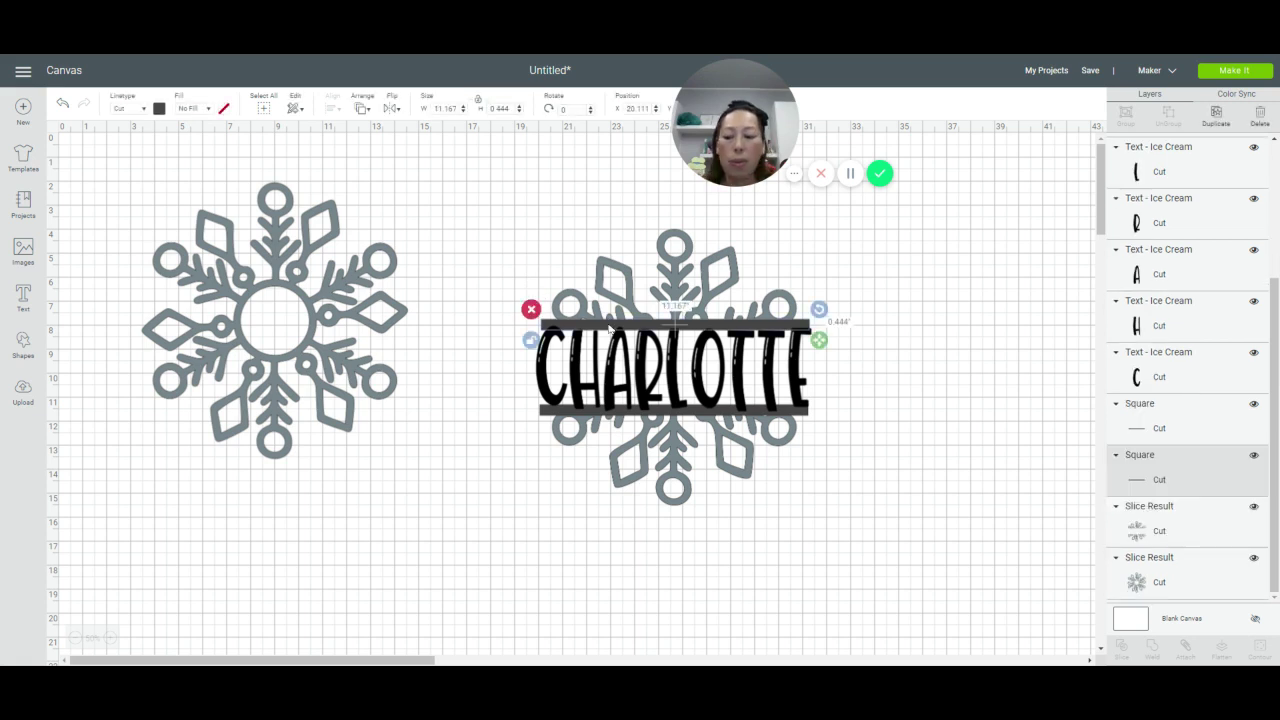
{"action": "left_click", "coordinate": [569, 414], "text": "shift"}
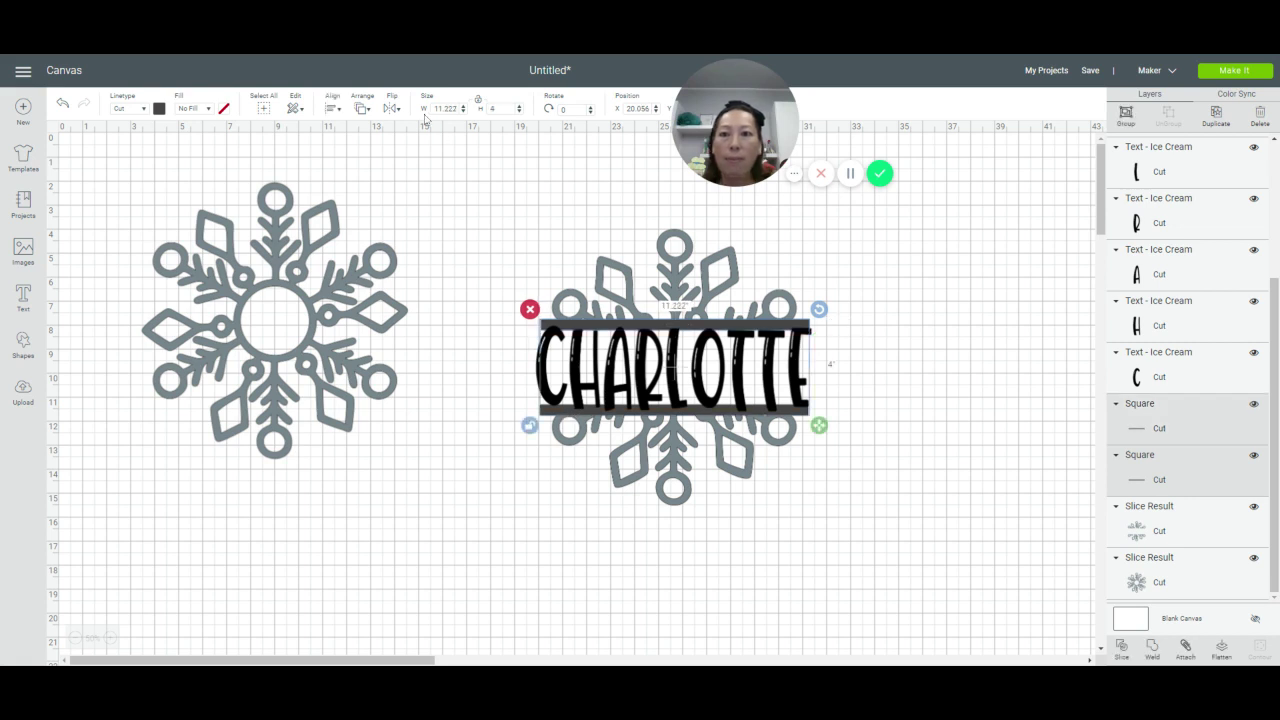
Step: Center the two bars horizontally on each other, then over the right snowflake
{"action": "left_click", "coordinate": [334, 110]}
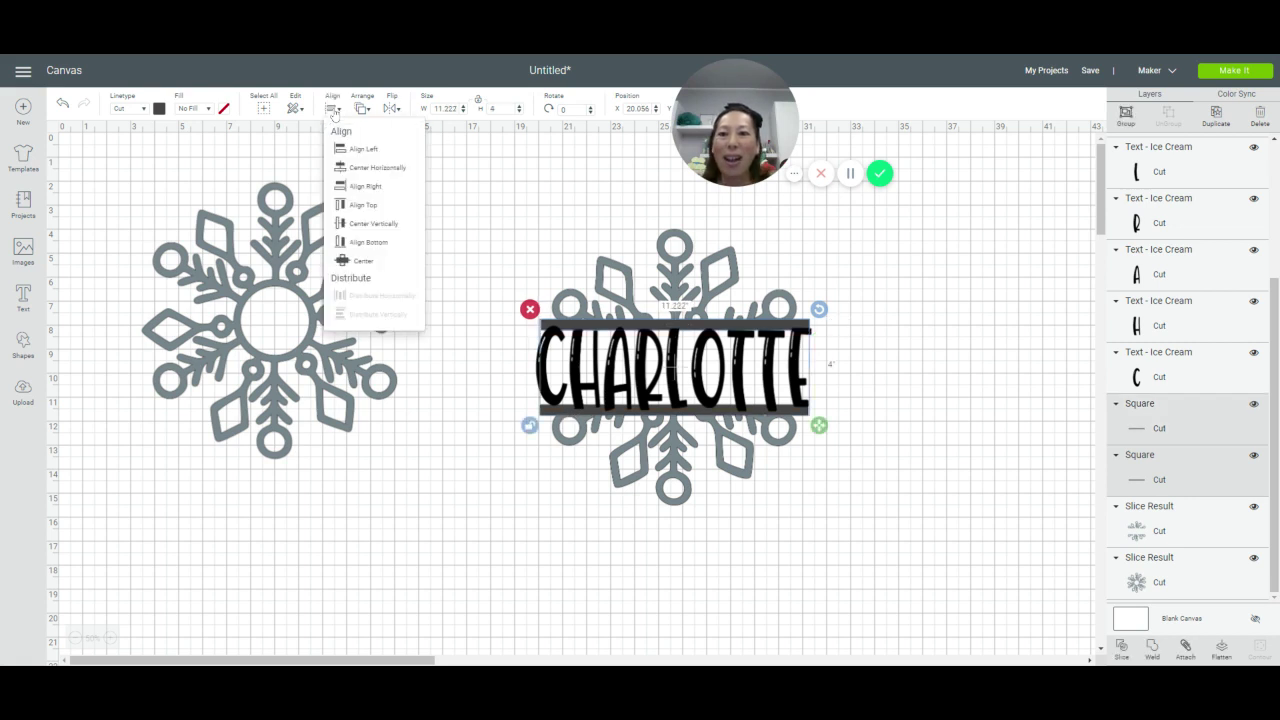
{"action": "left_click", "coordinate": [366, 168]}
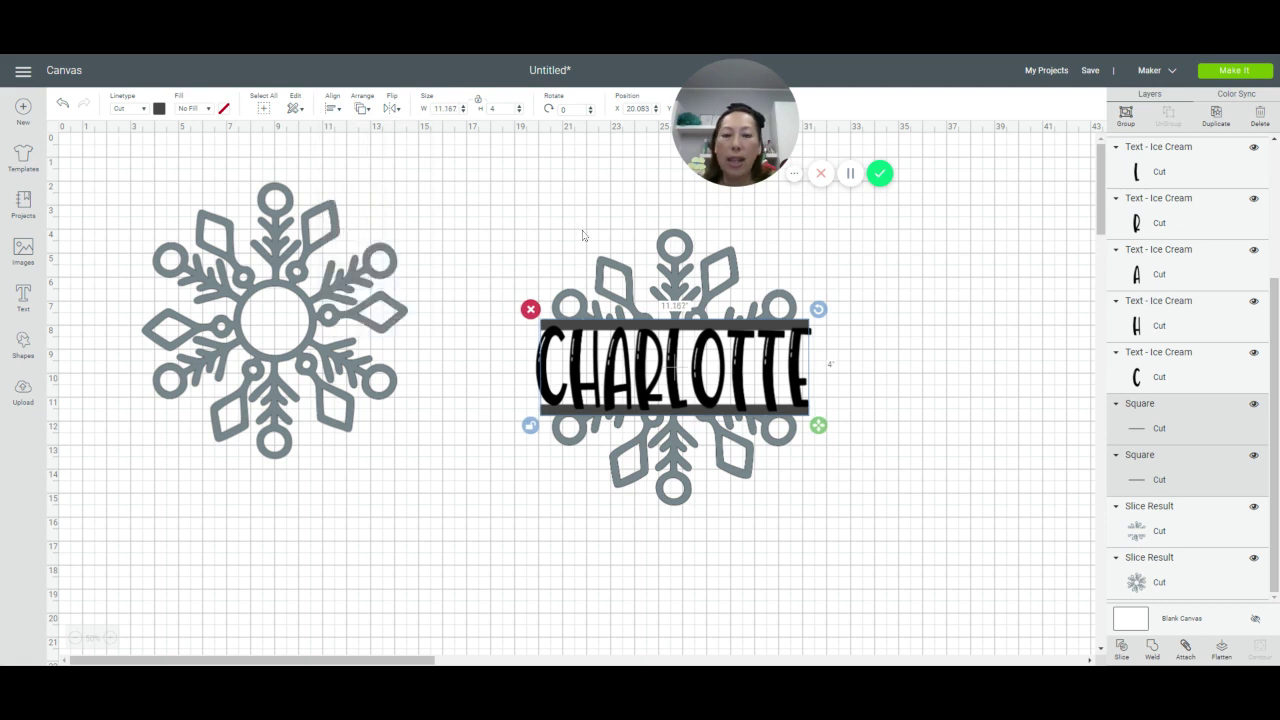
{"action": "left_click", "coordinate": [672, 246], "text": "shift"}
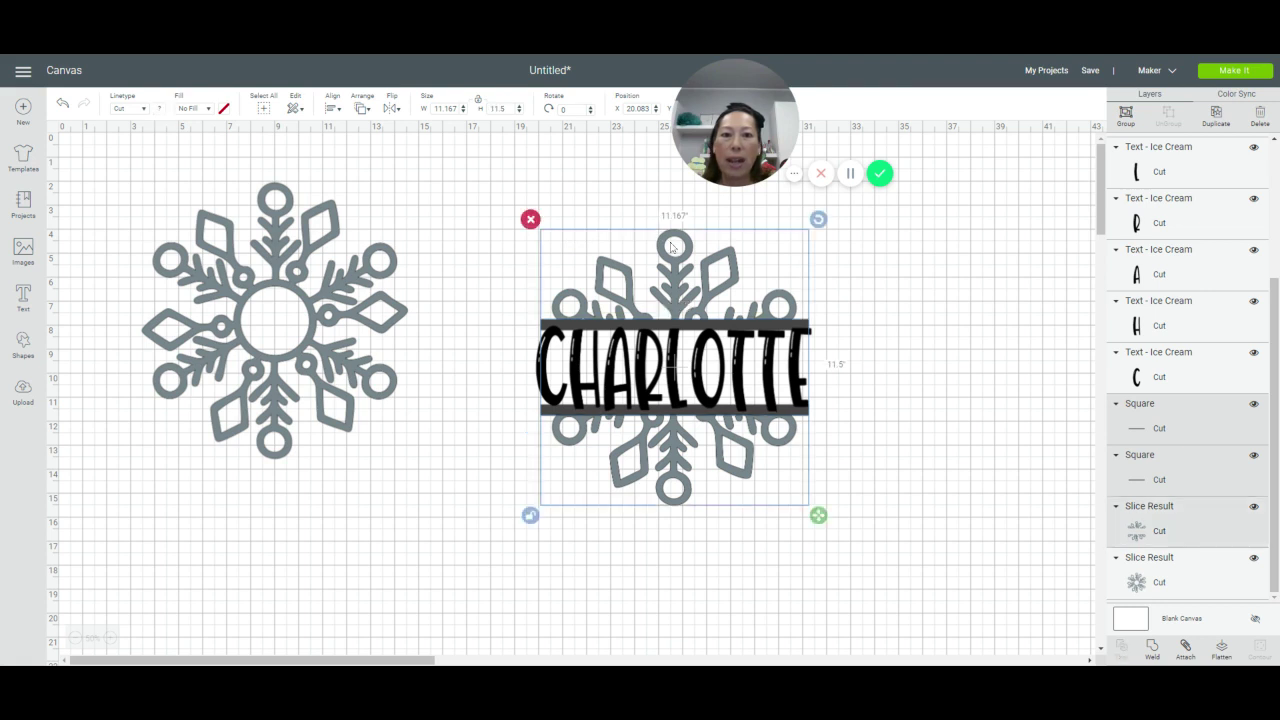
{"action": "left_click", "coordinate": [333, 110]}
{"action": "left_click", "coordinate": [346, 170]}
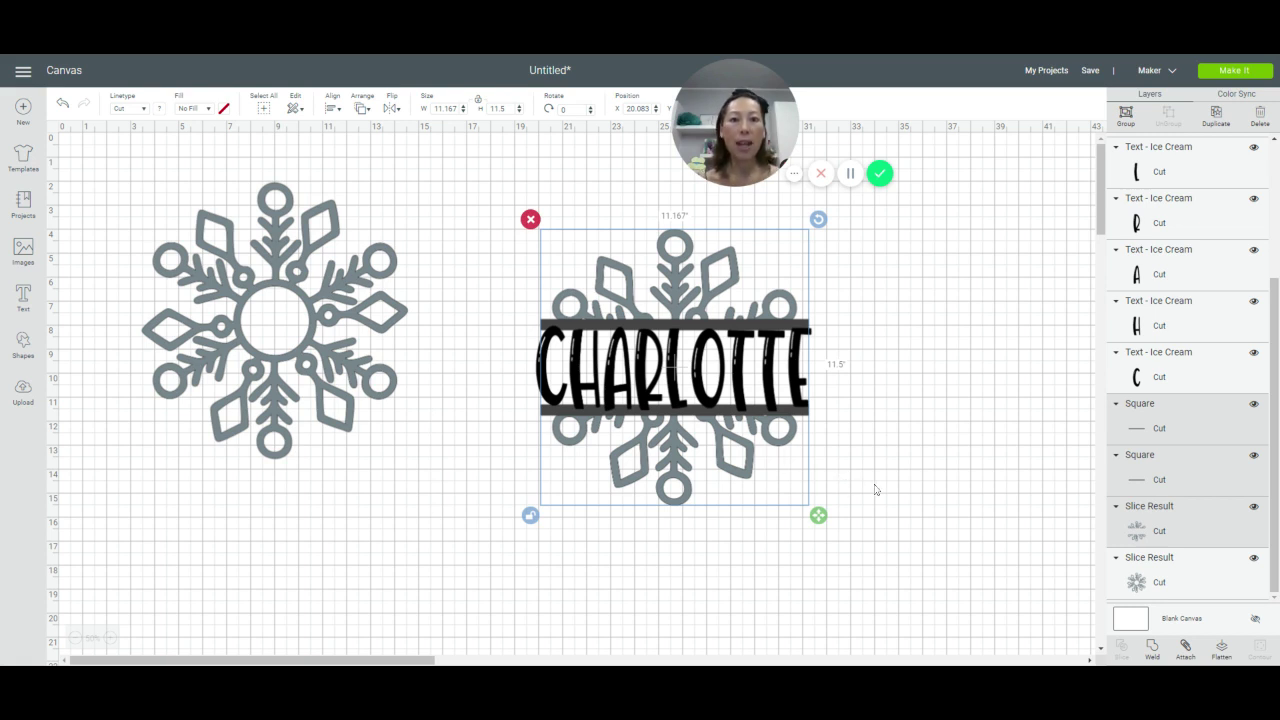
Step: Weld the bars, CHARLOTTE and right snowflake into one 11.456 by 11.5 inch Weld Result, then reposition it
{"action": "left_click", "coordinate": [1155, 652]}
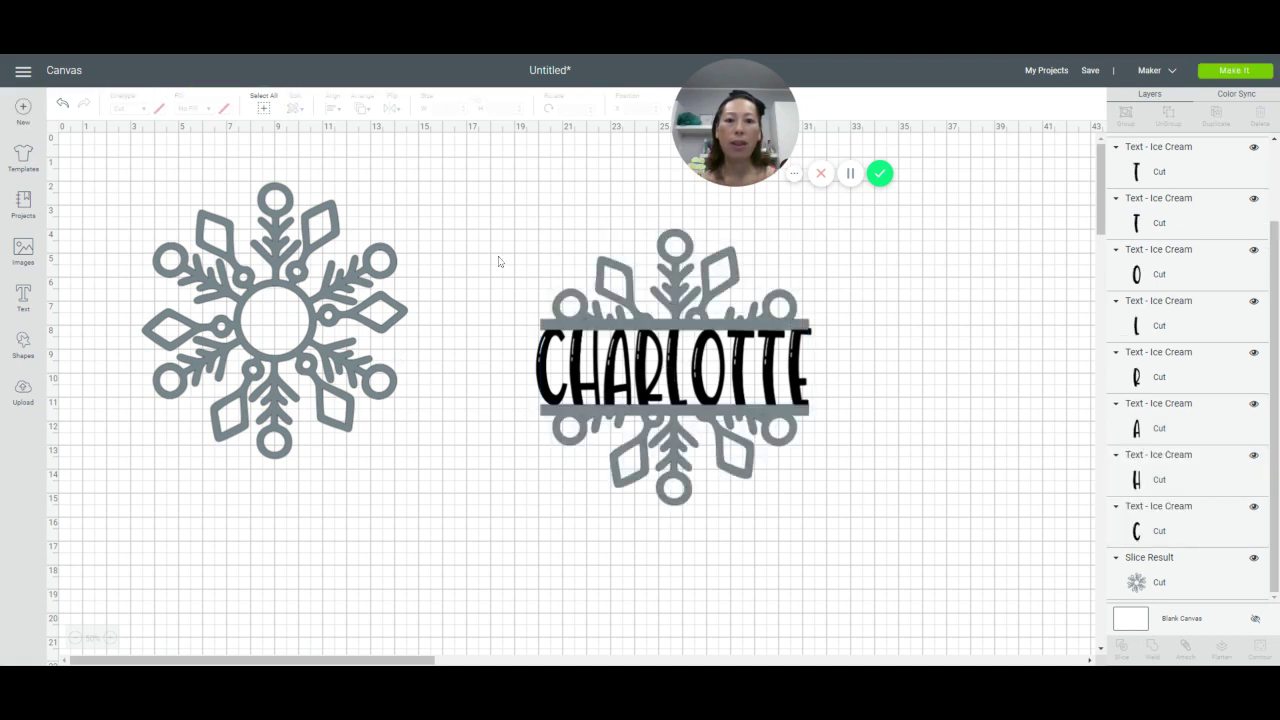
{"action": "left_click_drag", "start_coordinate": [499, 261], "coordinate": [885, 514]}
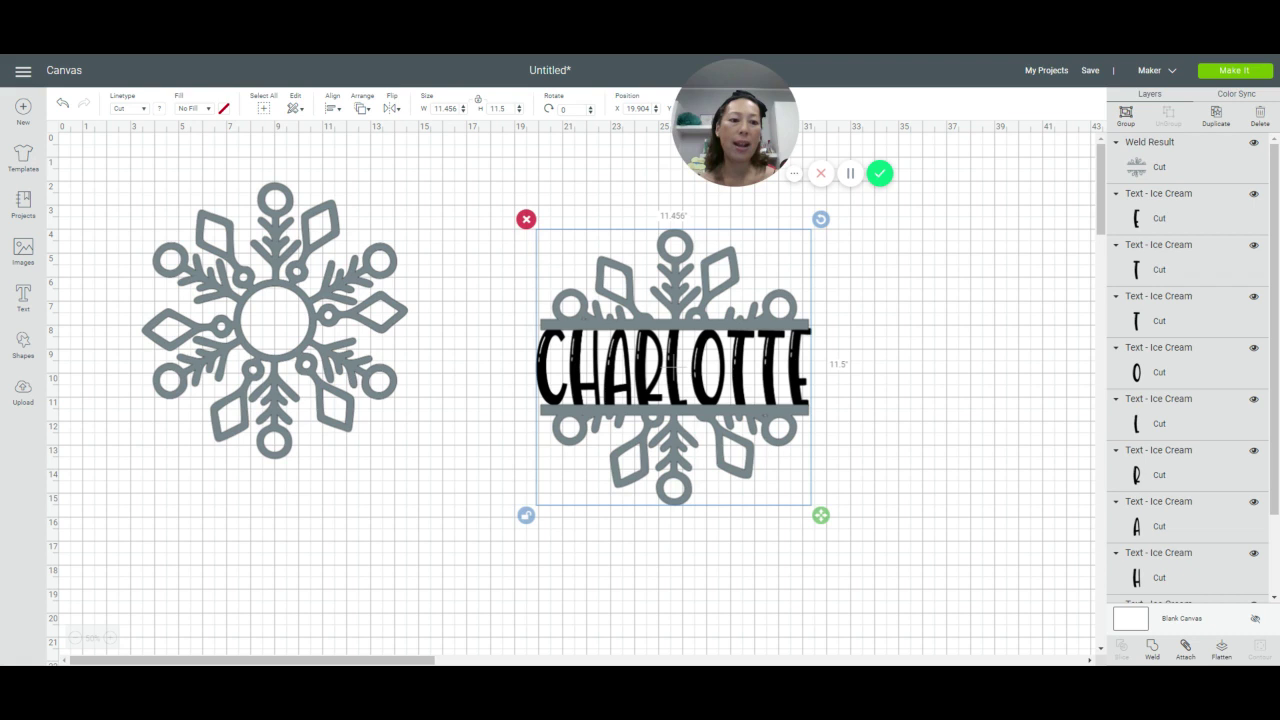
{"action": "left_click", "coordinate": [1152, 648]}
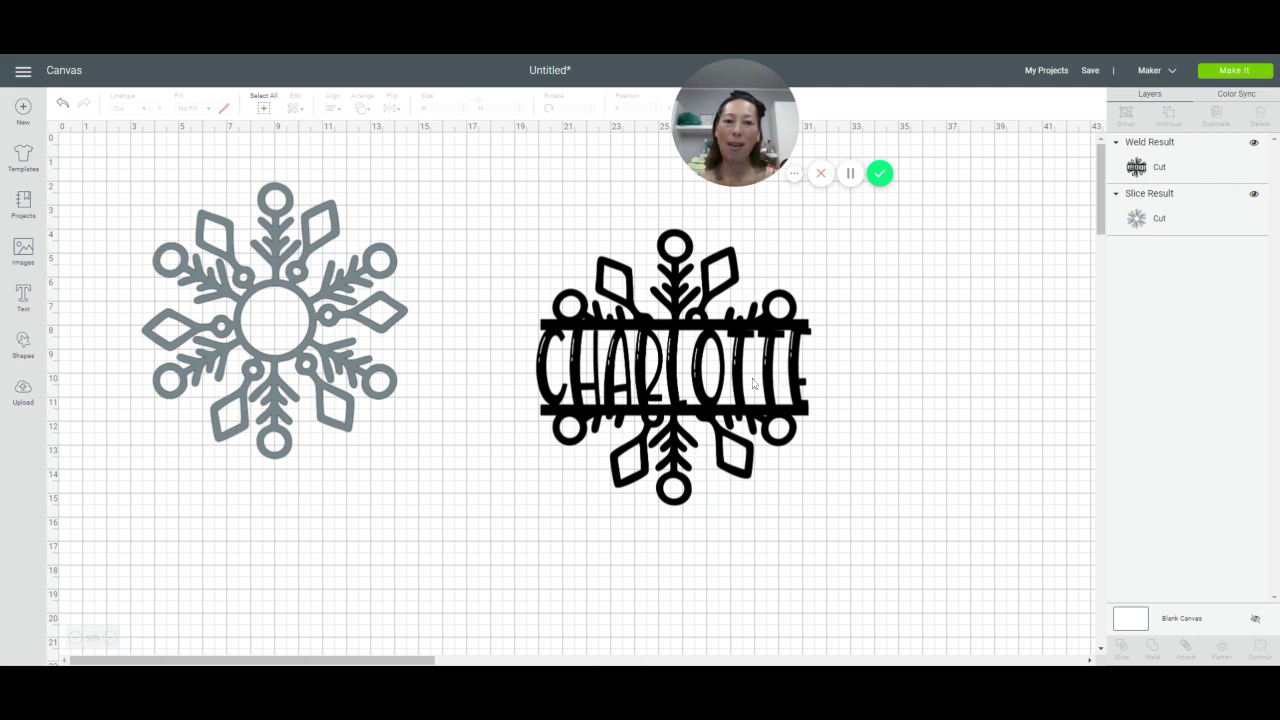
{"action": "left_click_drag", "start_coordinate": [745, 384], "coordinate": [730, 420]}
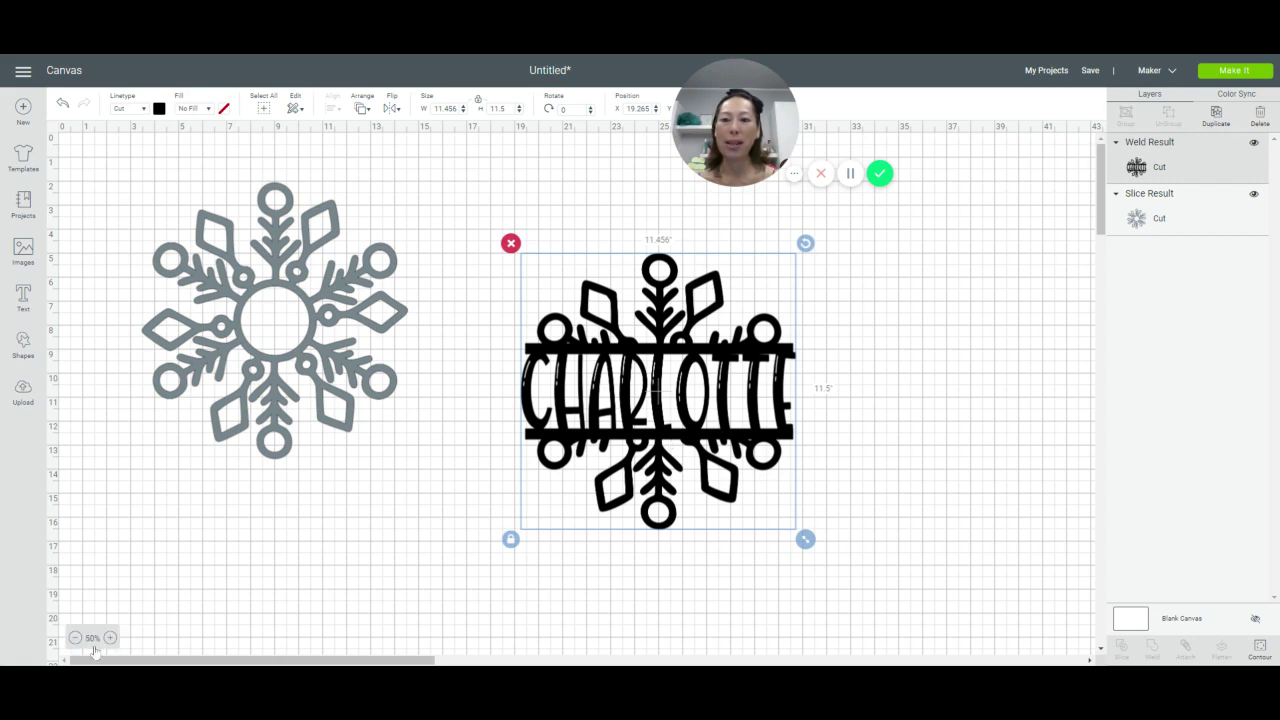
Step: Move the CHARLOTTE design right and shift the left snowflake slightly right and down
{"action": "left_click_drag", "start_coordinate": [672, 361], "coordinate": [836, 361]}
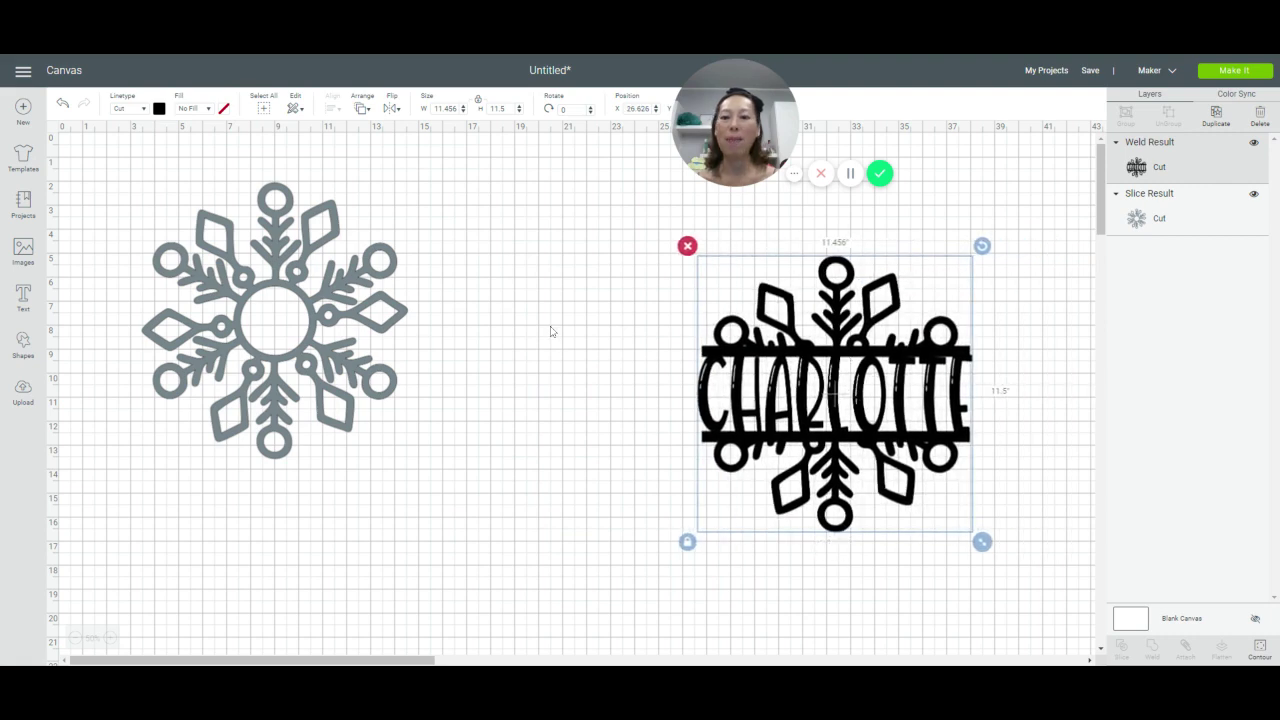
{"action": "left_click", "coordinate": [303, 345]}
{"action": "left_click_drag", "start_coordinate": [303, 345], "coordinate": [351, 380]}
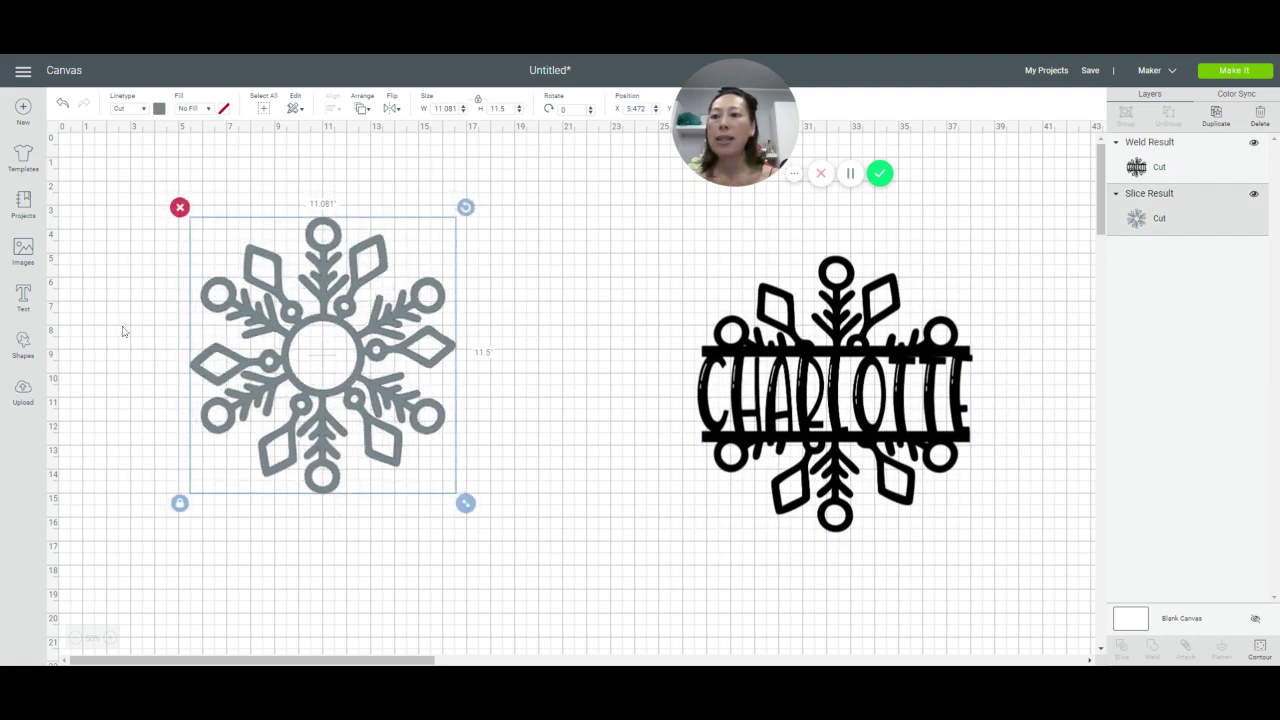
Step: Add a new text box and search the font list for Alexis Mattox - Emma Rae
{"action": "left_click", "coordinate": [23, 296]}
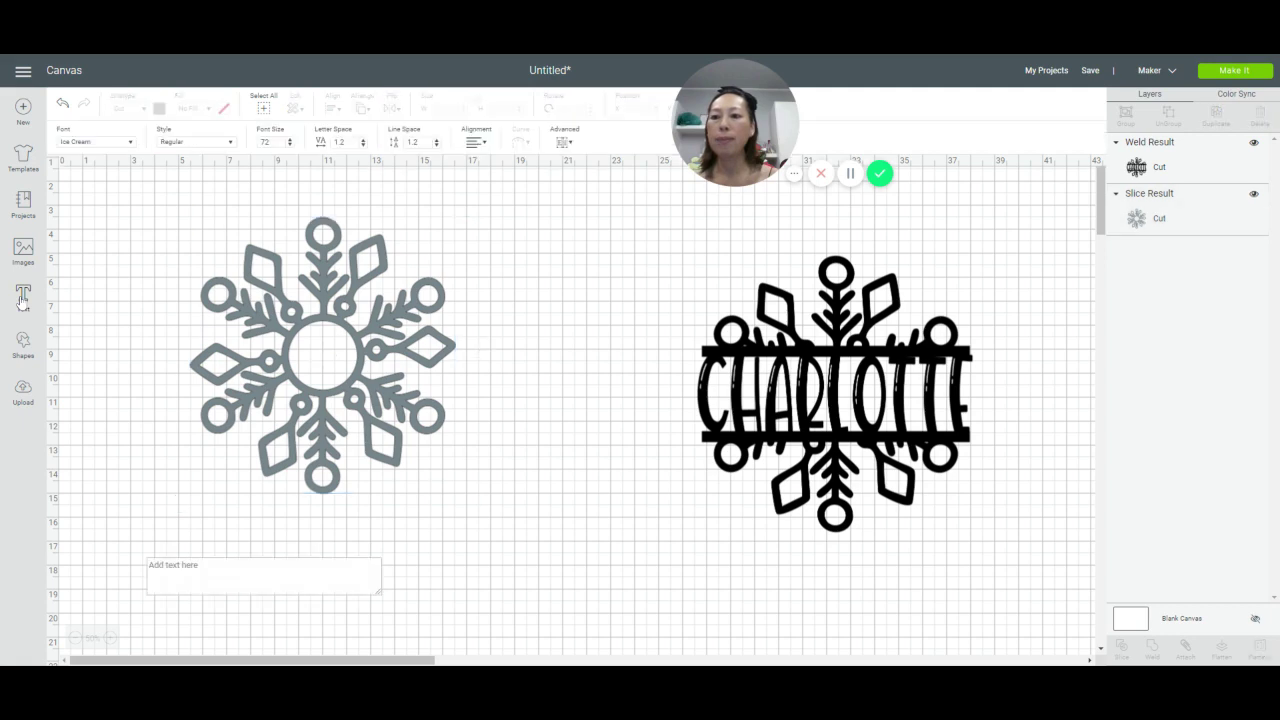
{"action": "left_click", "coordinate": [130, 146]}
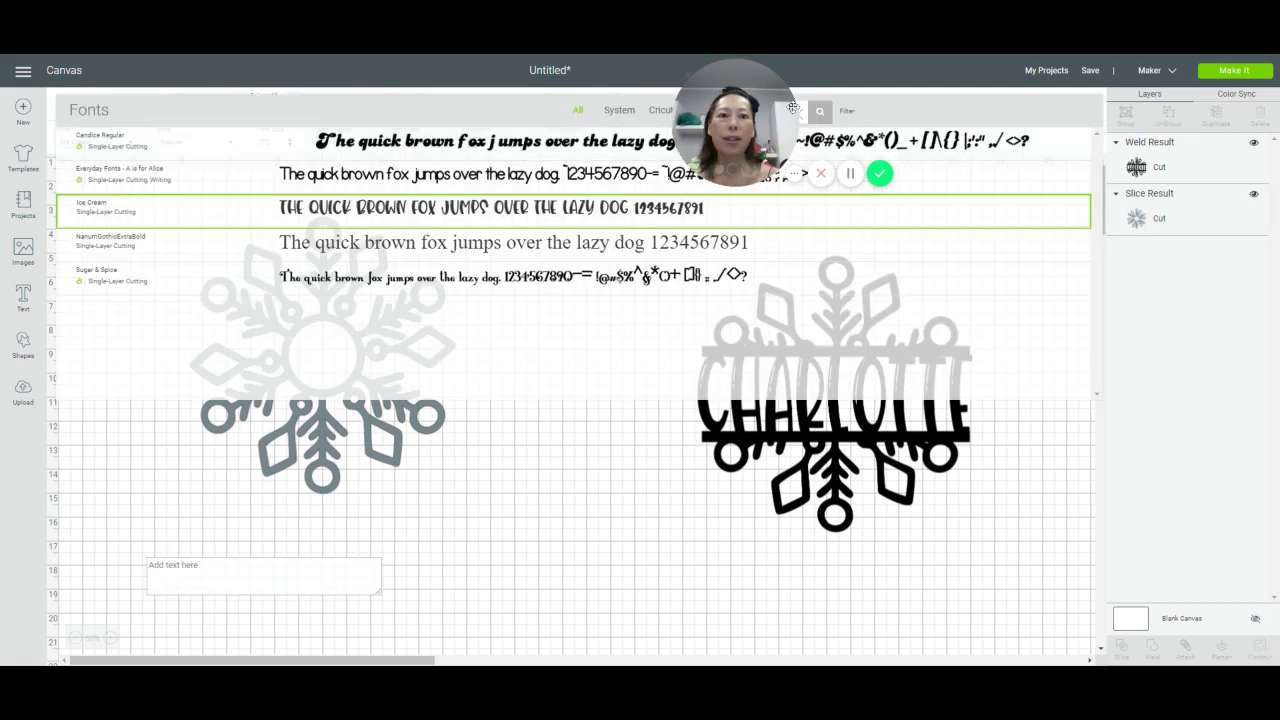
{"action": "left_click_drag", "start_coordinate": [792, 107], "coordinate": [575, 105]}
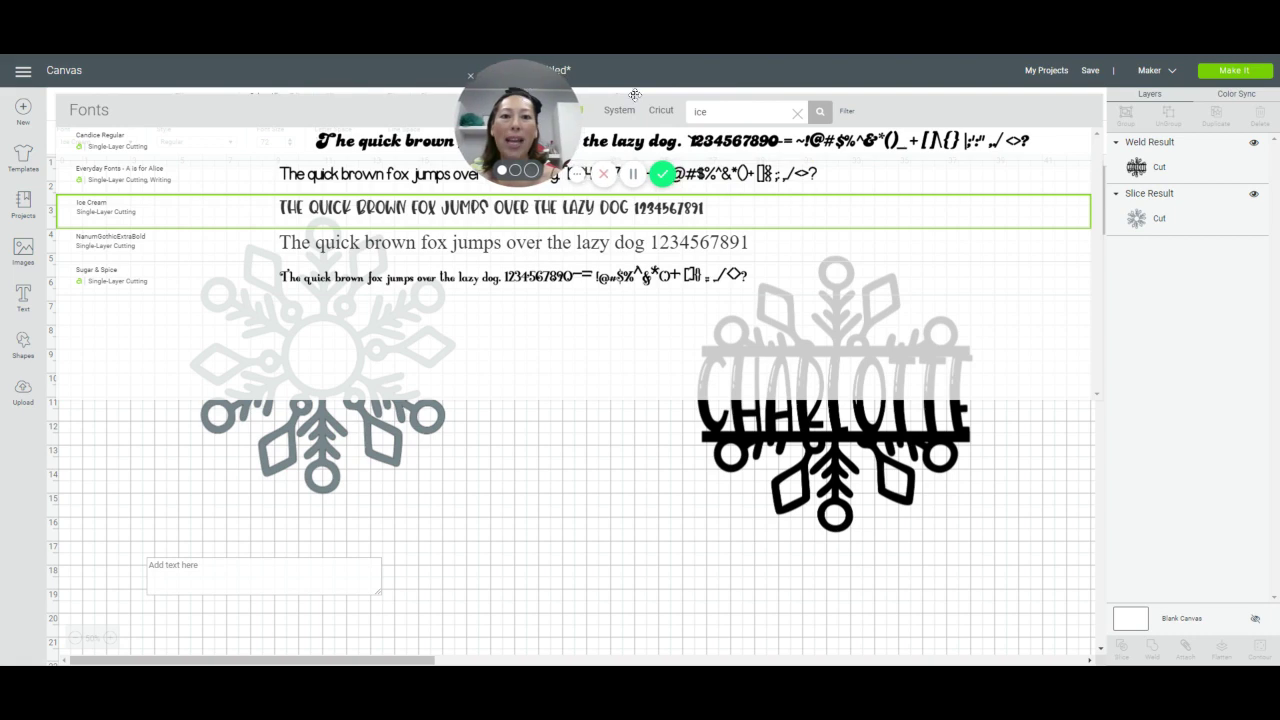
{"action": "left_click", "coordinate": [798, 114]}
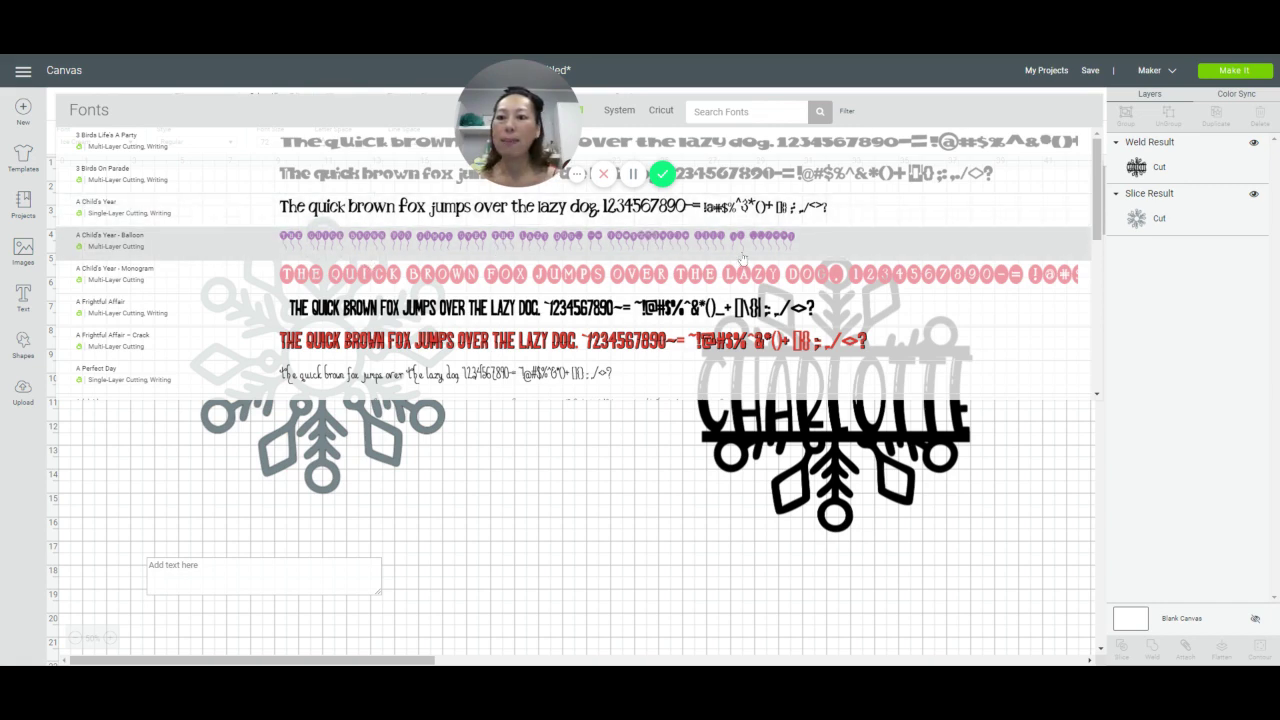
{"action": "left_click", "coordinate": [693, 111]}
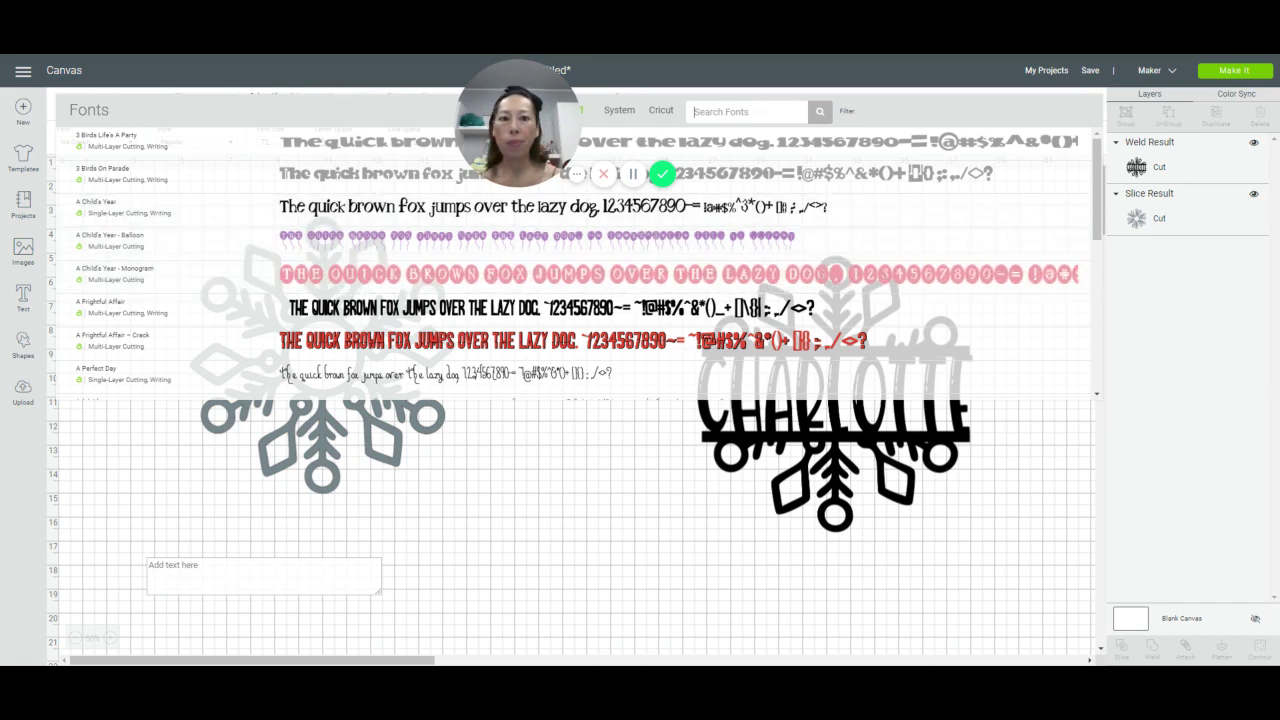
{"action": "type", "text": "a"}
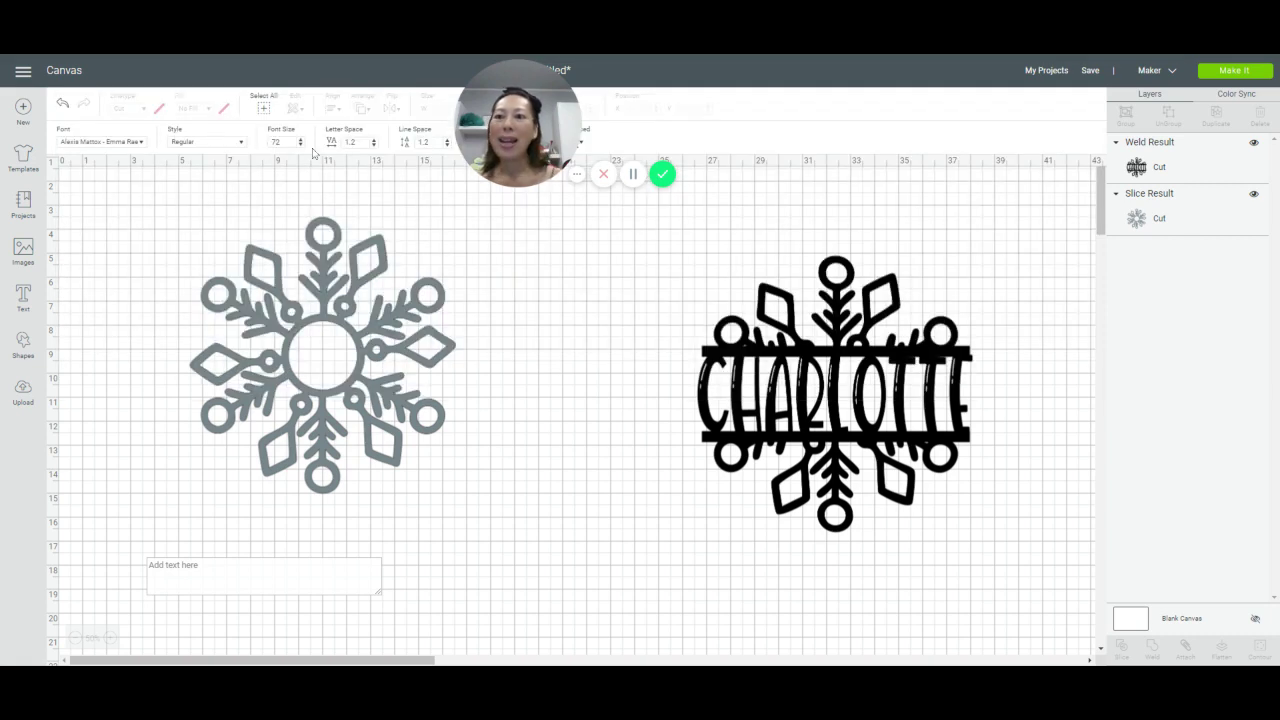
Step: Type S in the text box and move it into the left snowflake's centre circle
{"action": "left_click", "coordinate": [268, 578]}
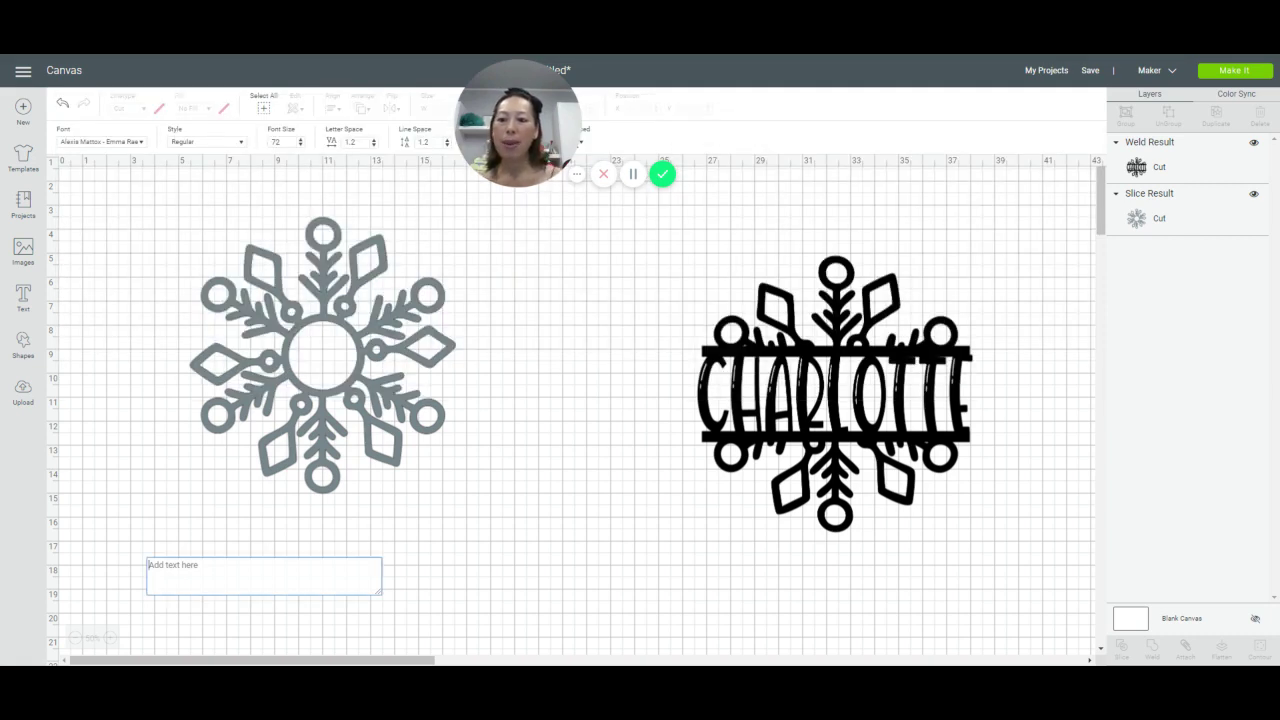
{"action": "type", "text": "S"}
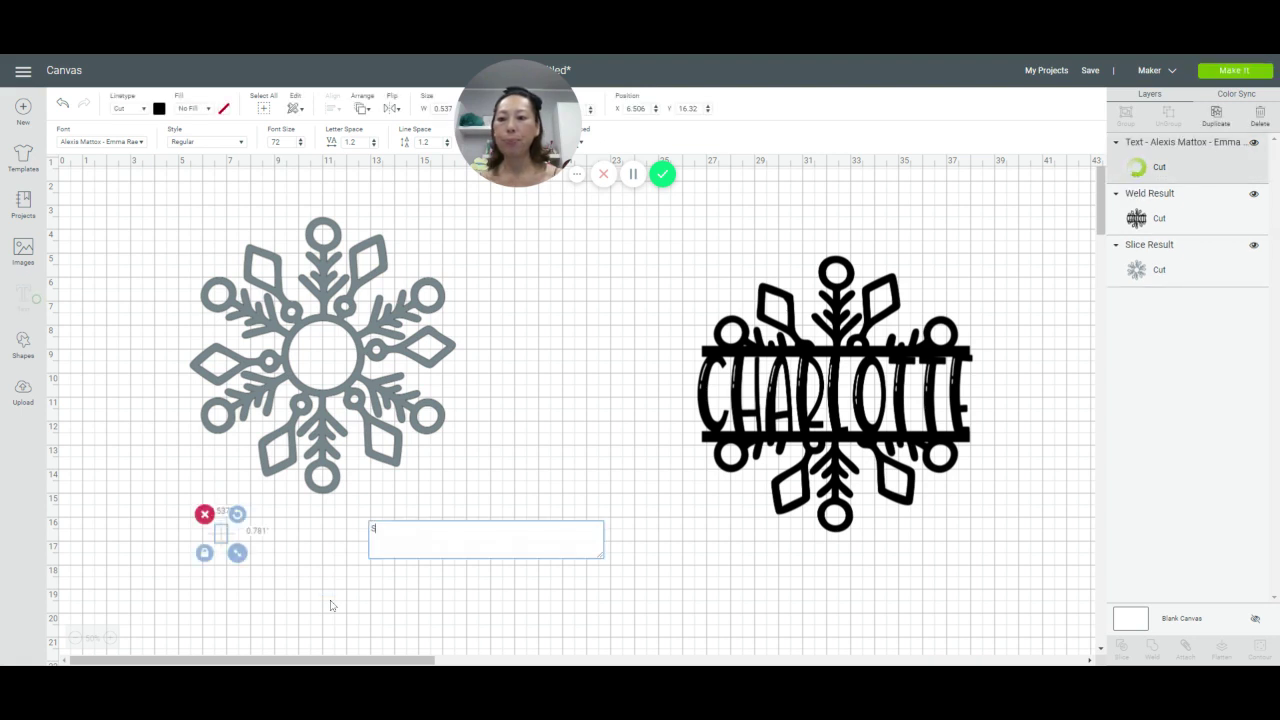
{"action": "left_click_drag", "start_coordinate": [222, 535], "coordinate": [380, 415]}
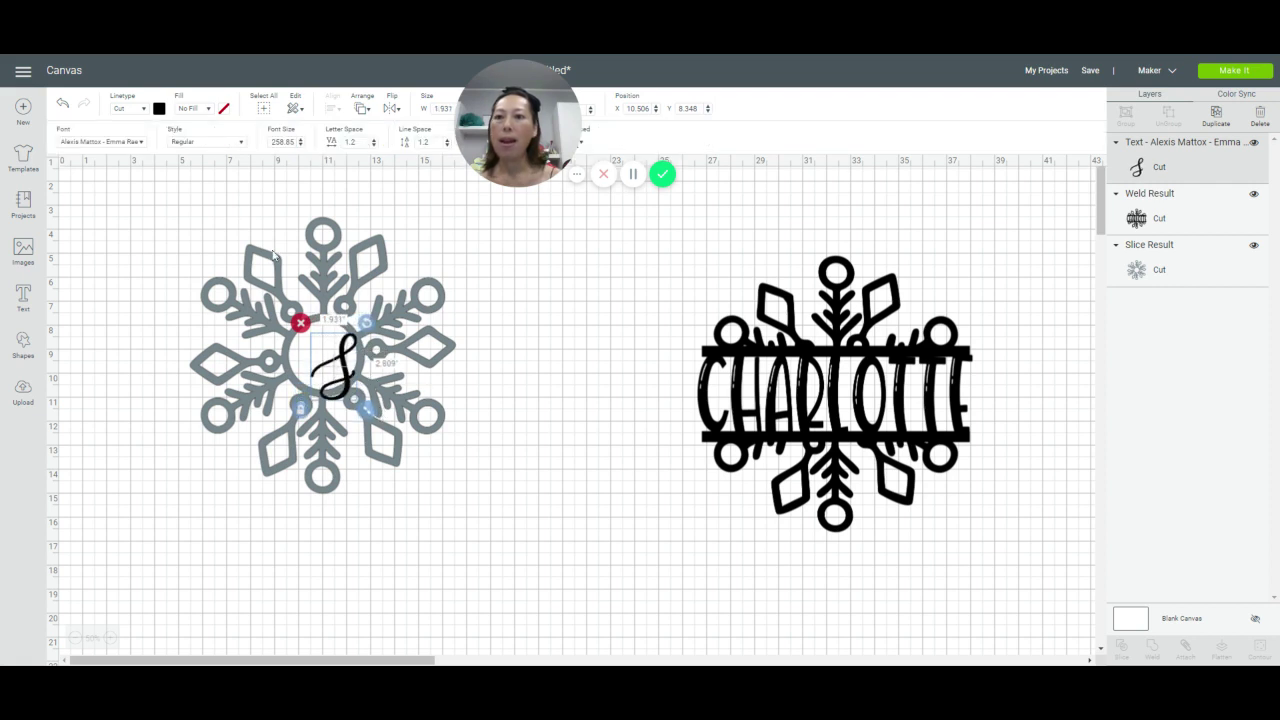
Step: Resize and rotate the S to about 2.2 by 3 inches inside the centre circle
{"action": "left_click", "coordinate": [242, 146]}
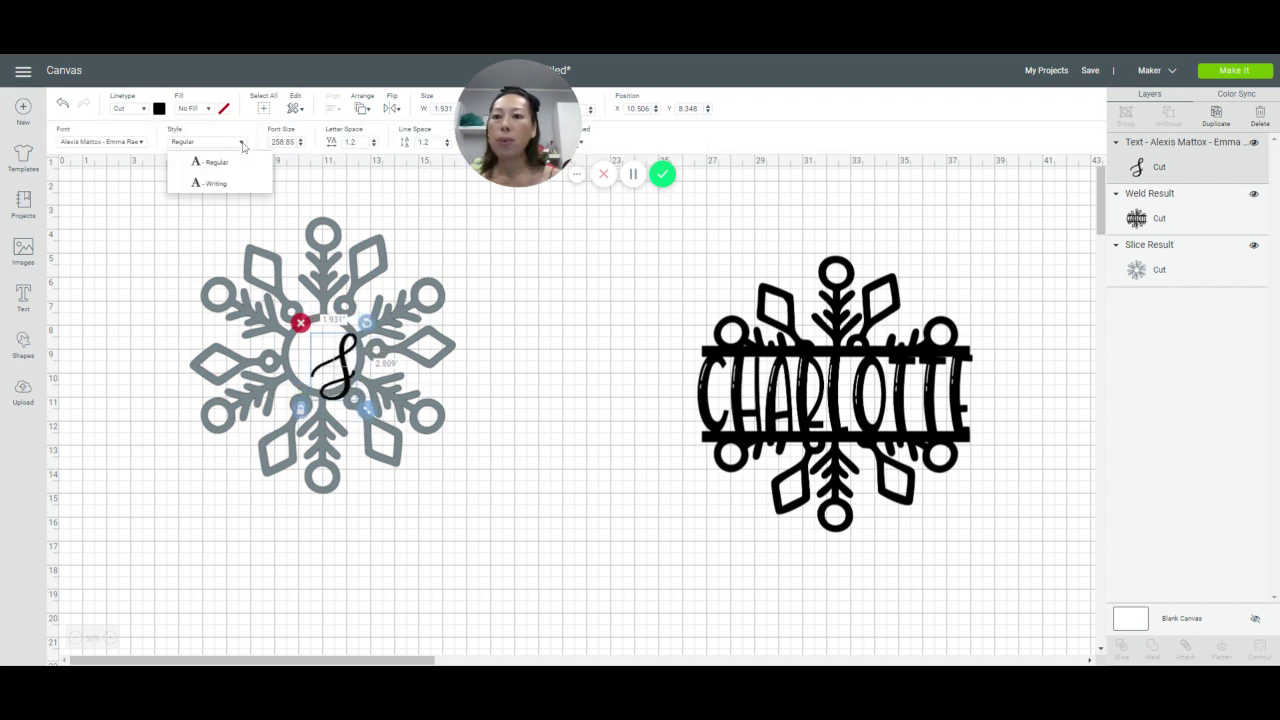
{"action": "left_click", "coordinate": [349, 362]}
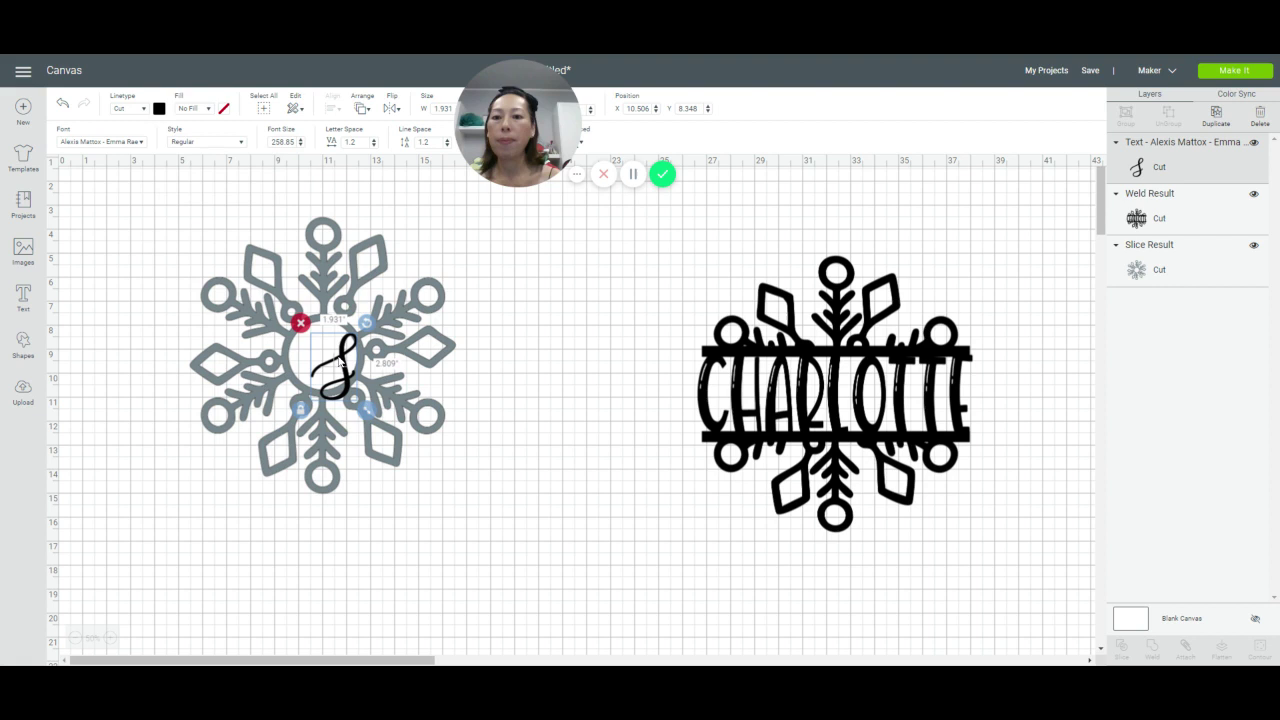
{"action": "left_click_drag", "start_coordinate": [349, 362], "coordinate": [353, 307]}
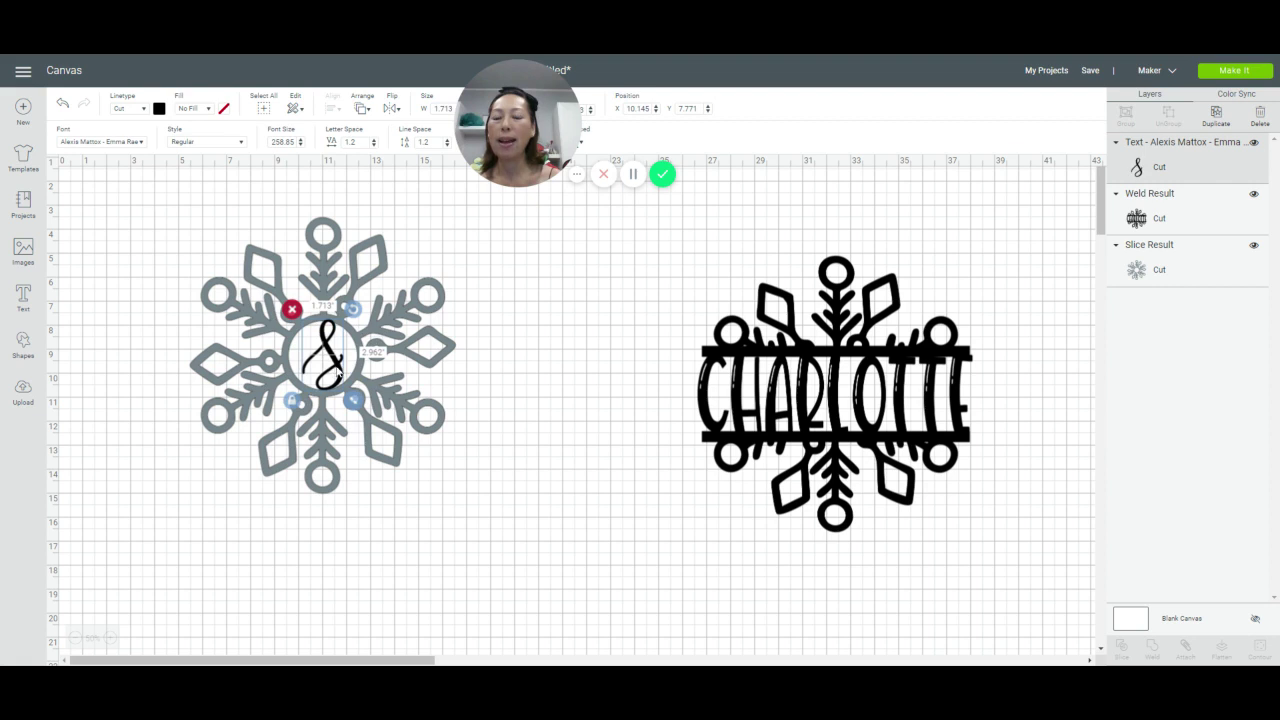
{"action": "left_click_drag", "start_coordinate": [338, 370], "coordinate": [358, 410]}
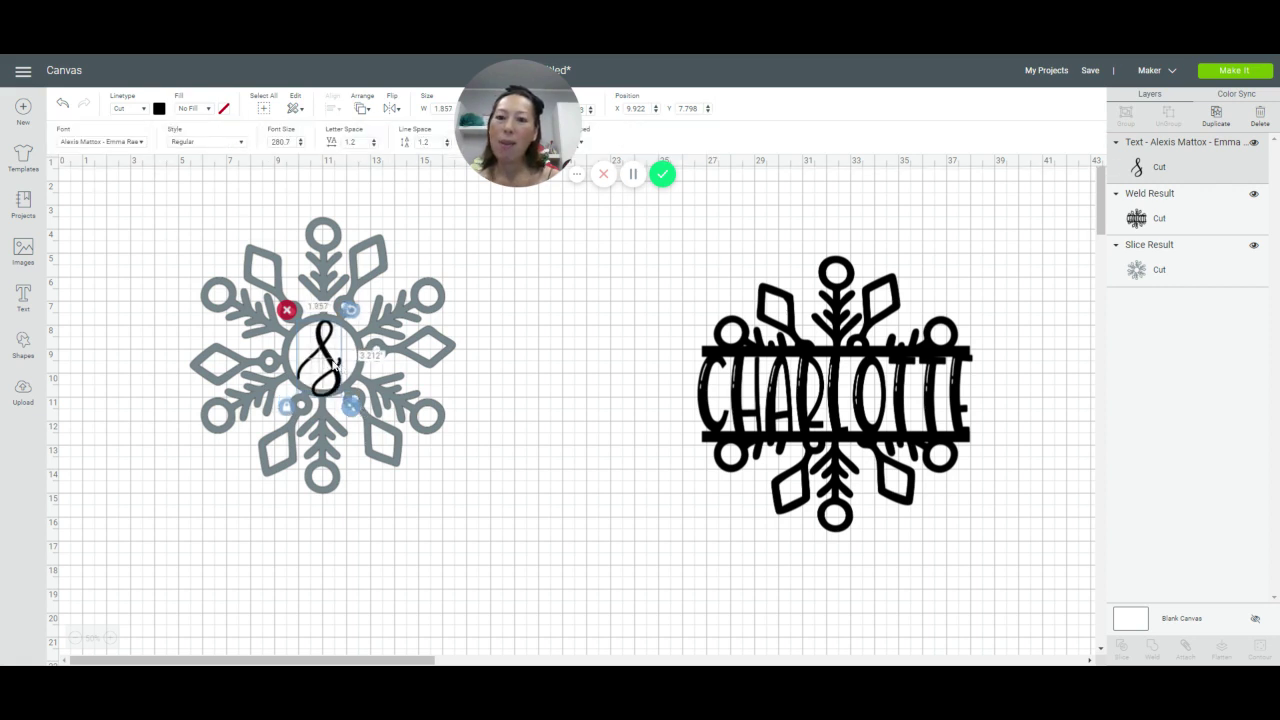
{"action": "left_click_drag", "start_coordinate": [333, 366], "coordinate": [332, 362]}
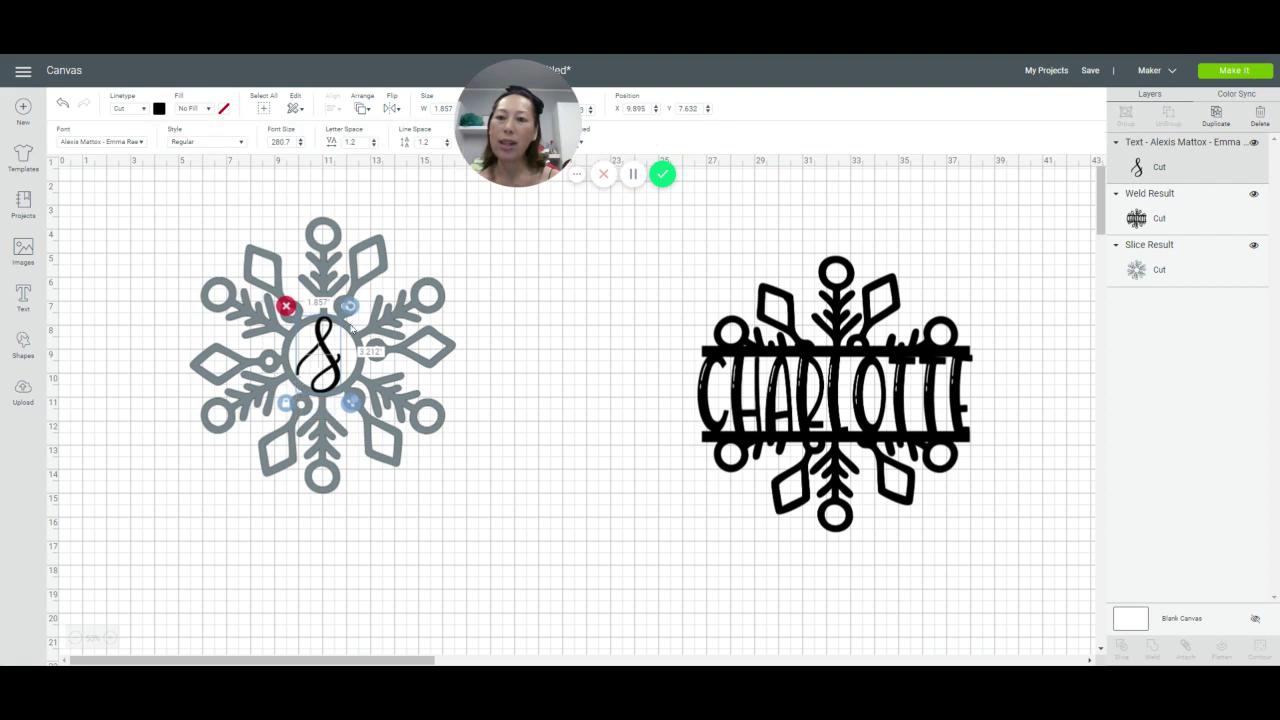
{"action": "left_click_drag", "start_coordinate": [354, 311], "coordinate": [330, 358]}
{"action": "left_click", "coordinate": [330, 355]}
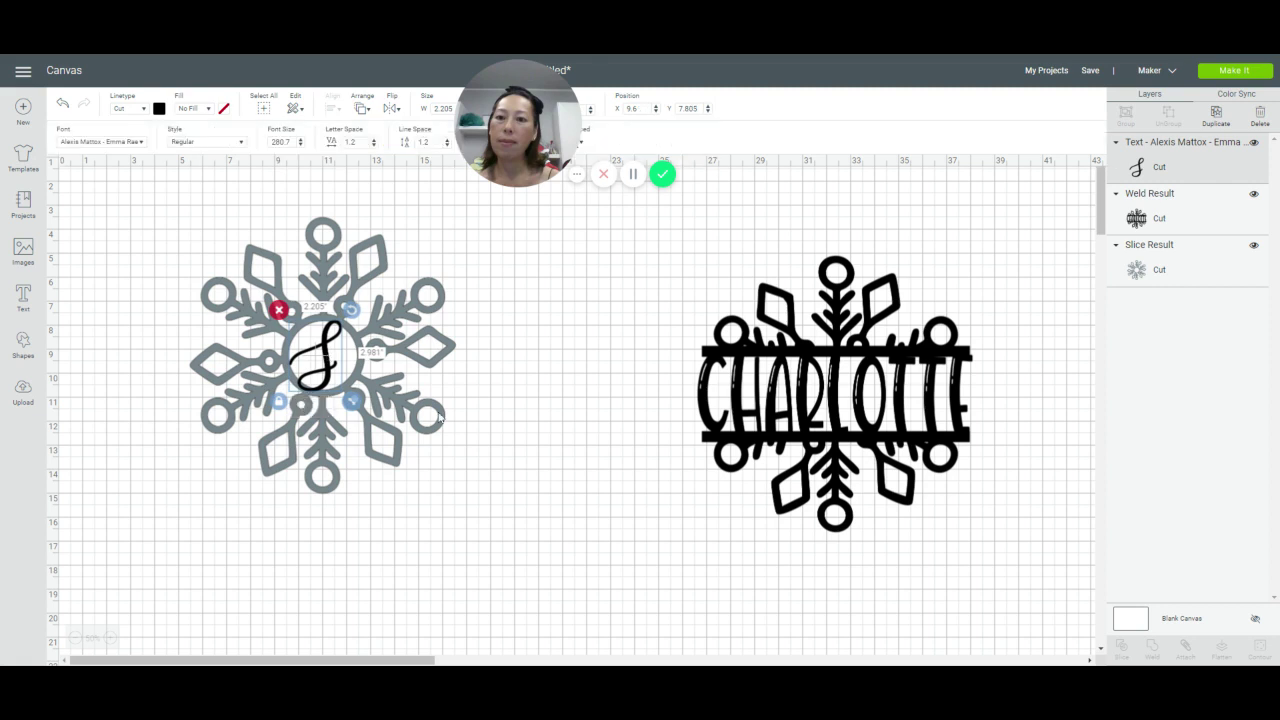
{"action": "left_click", "coordinate": [503, 463]}
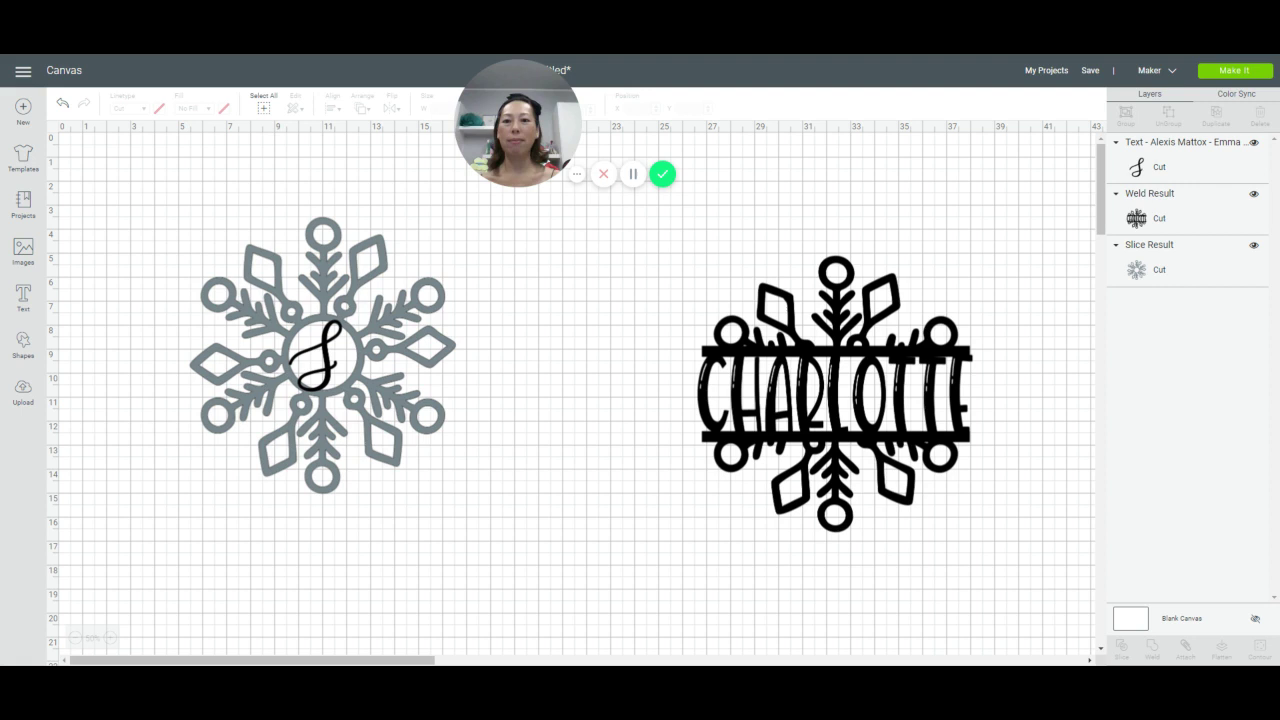
Step: Replace the S with a script M and size it to about 2.7 by 2.5 inches
{"action": "double_click", "coordinate": [330, 370]}
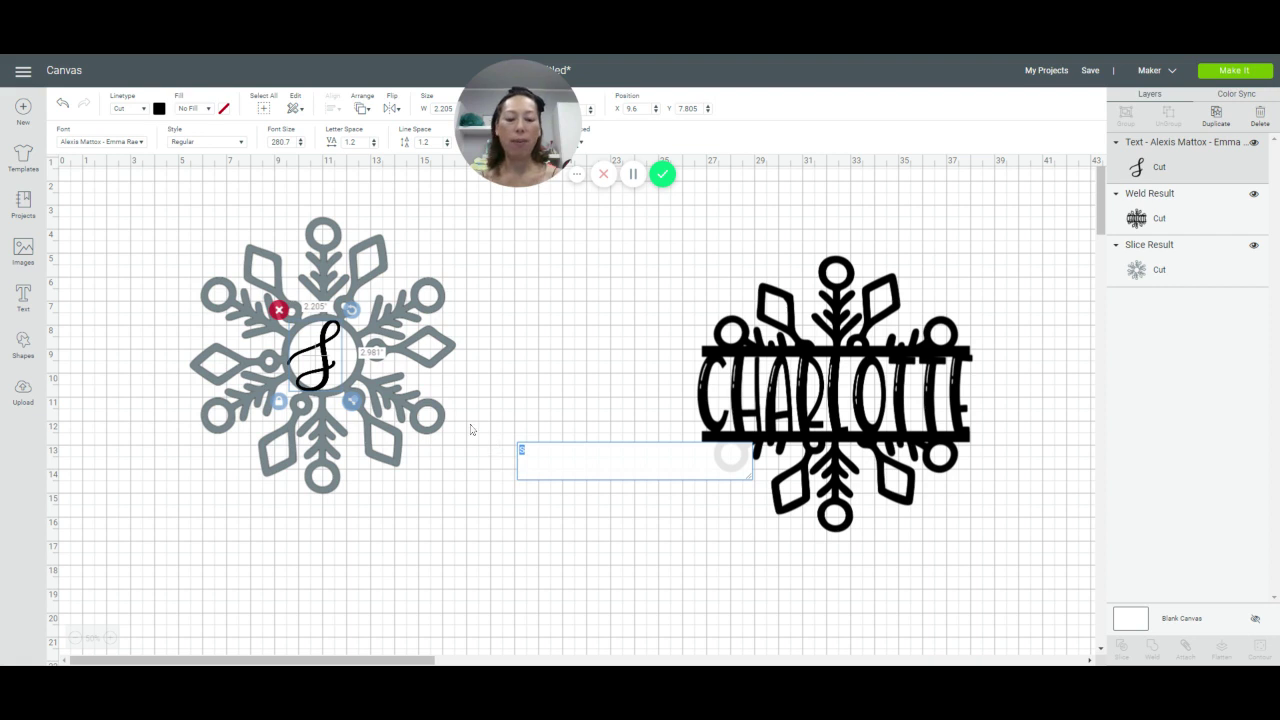
{"action": "type", "text": "M"}
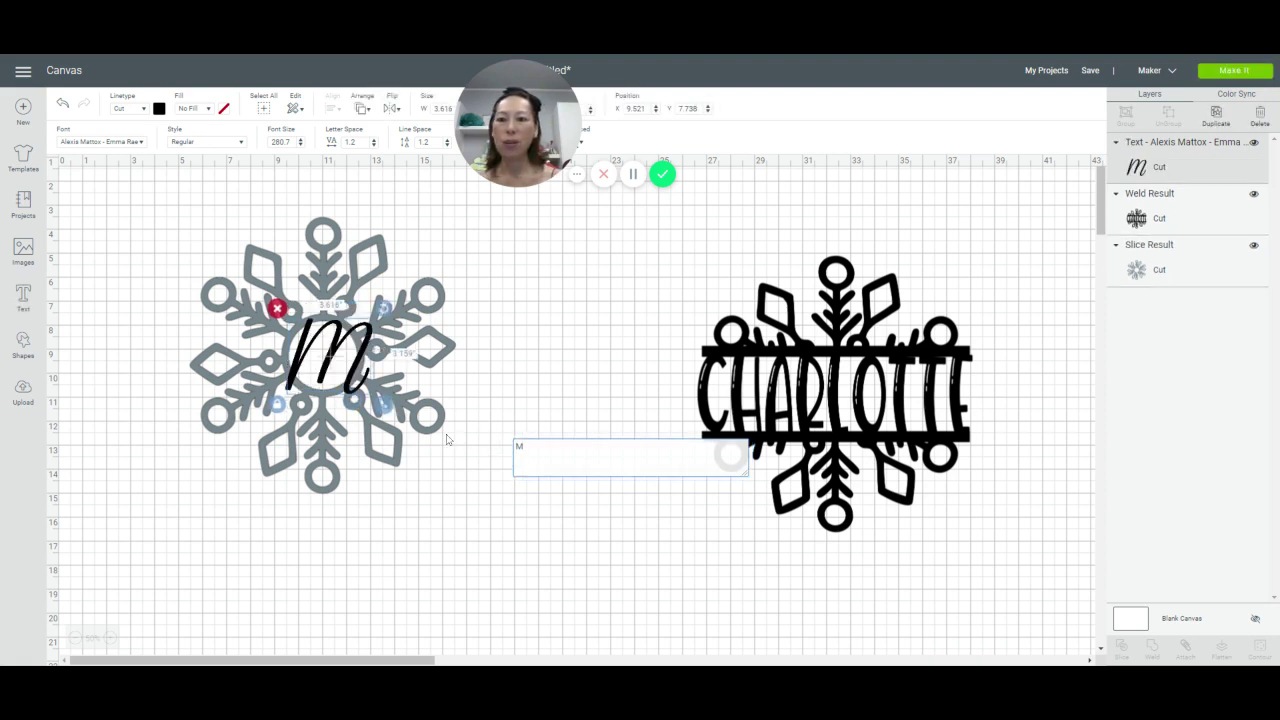
{"action": "left_click_drag", "start_coordinate": [384, 401], "coordinate": [321, 349]}
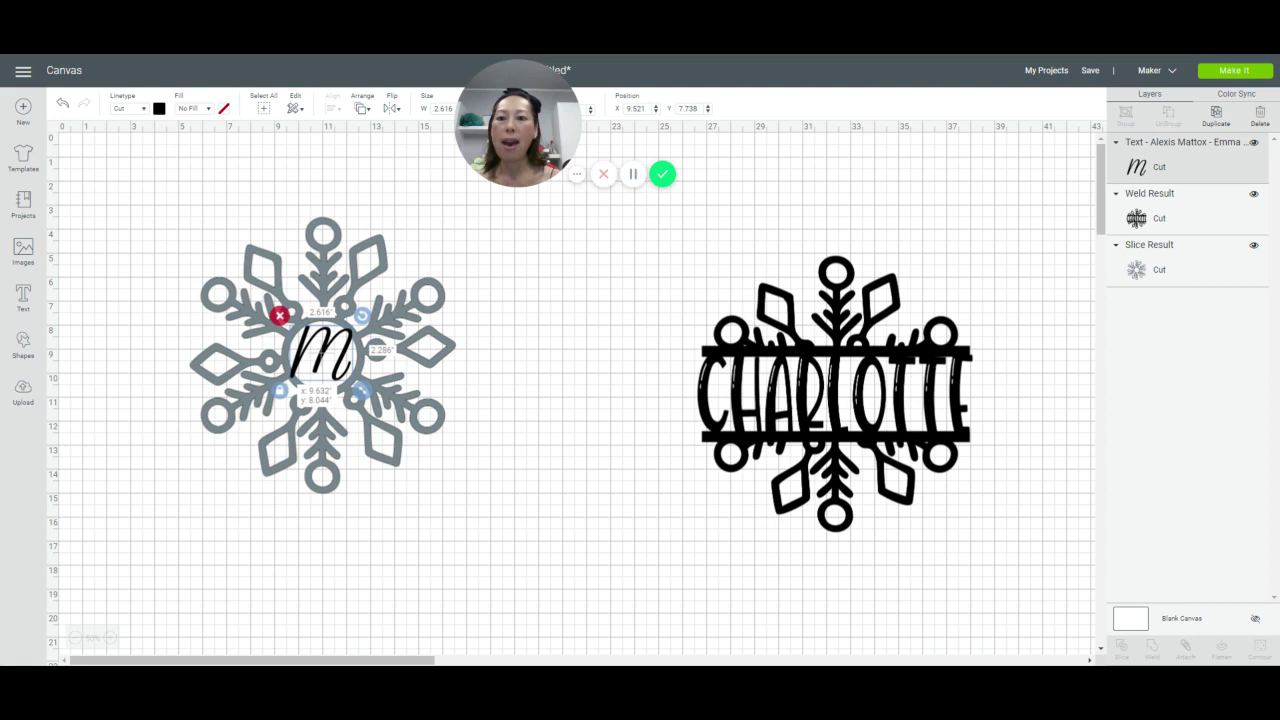
{"action": "left_click_drag", "start_coordinate": [362, 392], "coordinate": [368, 398]}
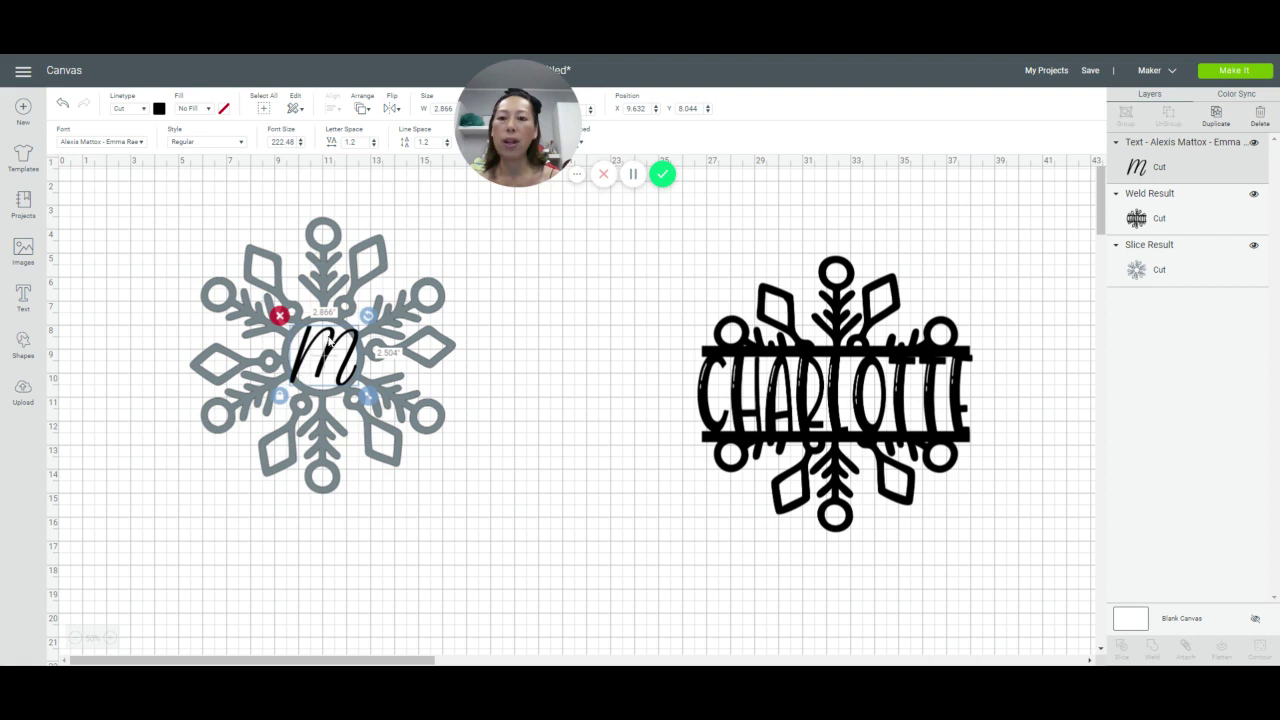
{"action": "left_click_drag", "start_coordinate": [329, 341], "coordinate": [325, 340]}
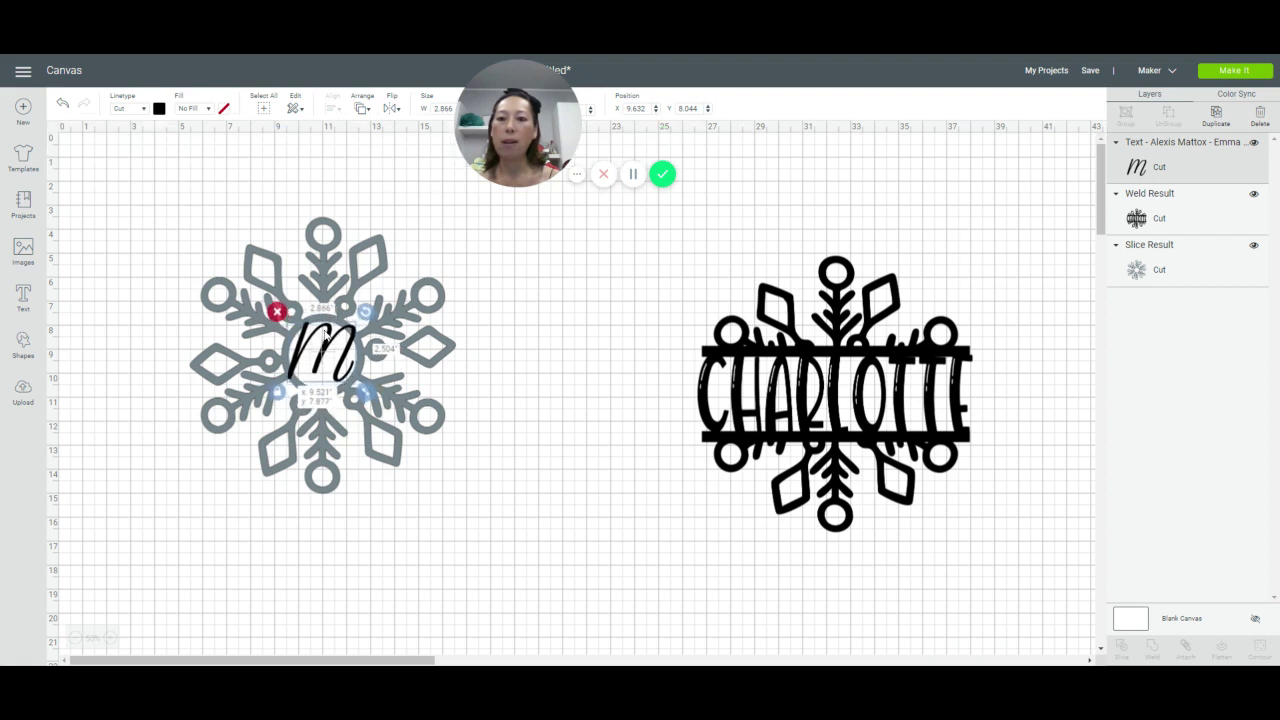
{"action": "left_click_drag", "start_coordinate": [325, 337], "coordinate": [329, 342]}
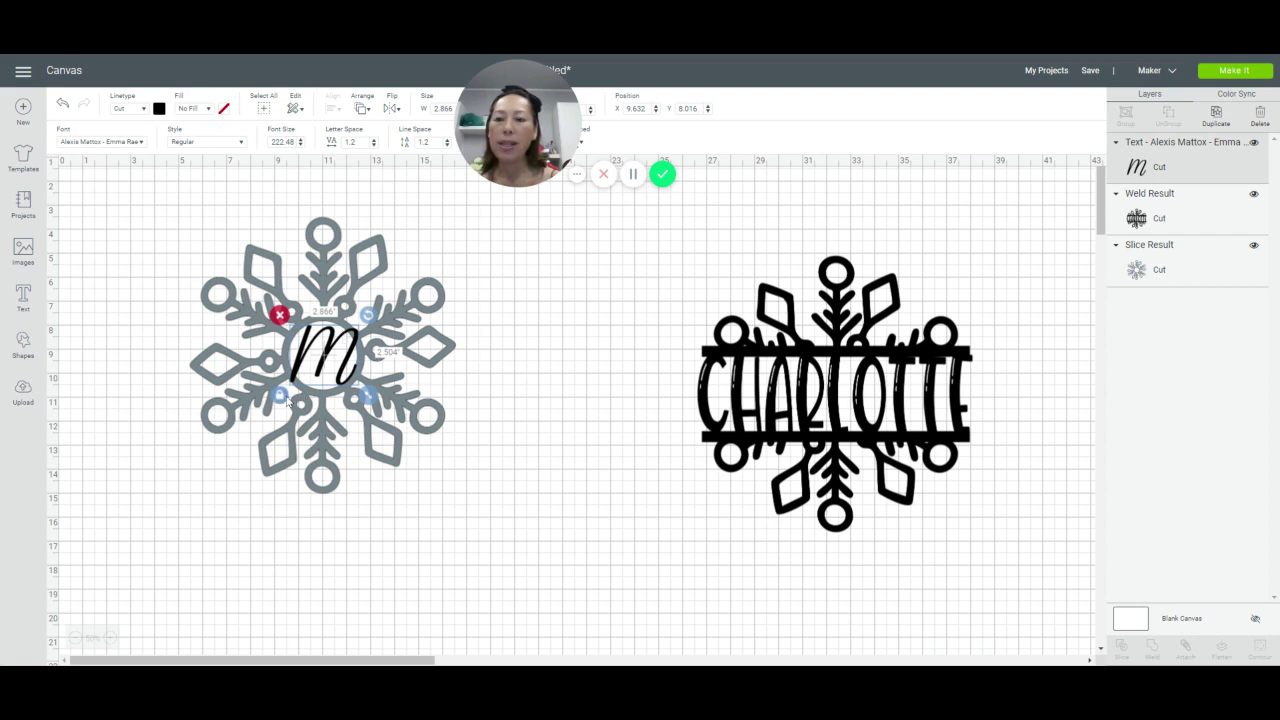
{"action": "left_click_drag", "start_coordinate": [368, 396], "coordinate": [362, 399]}
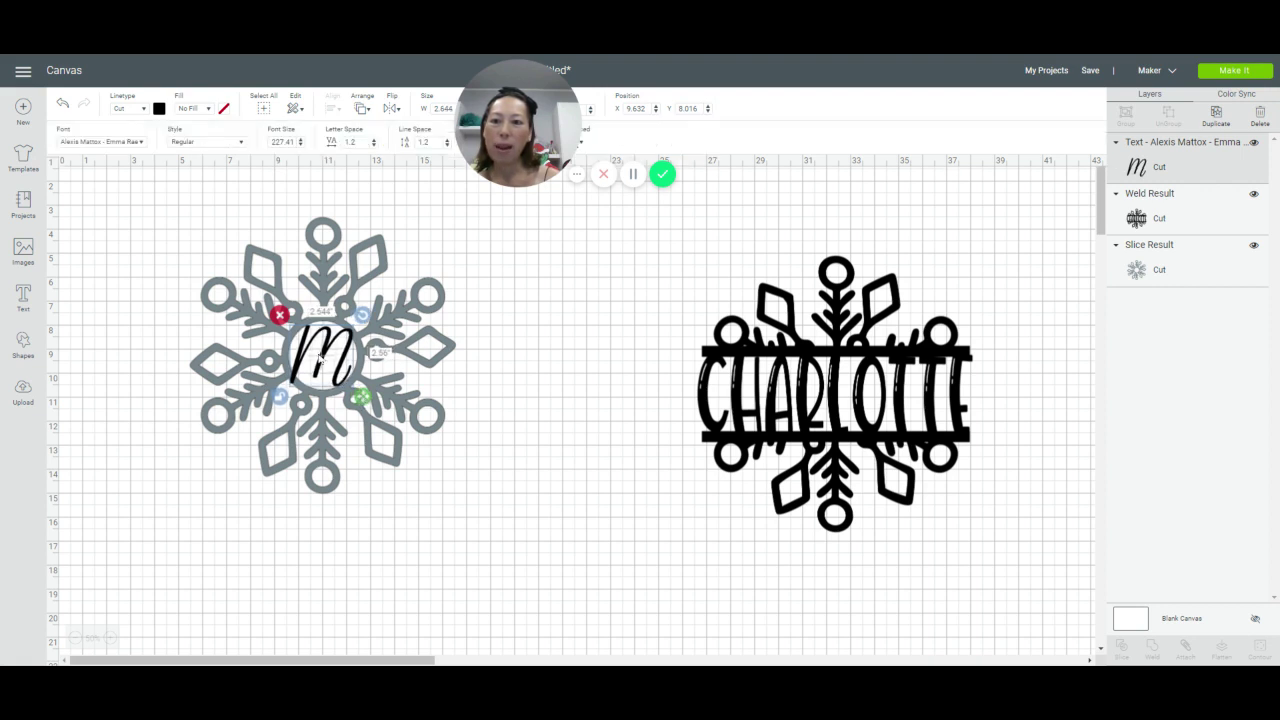
Step: Settle the M in the centre circle and select it together with the left snowflake
{"action": "left_click_drag", "start_coordinate": [320, 357], "coordinate": [321, 352]}
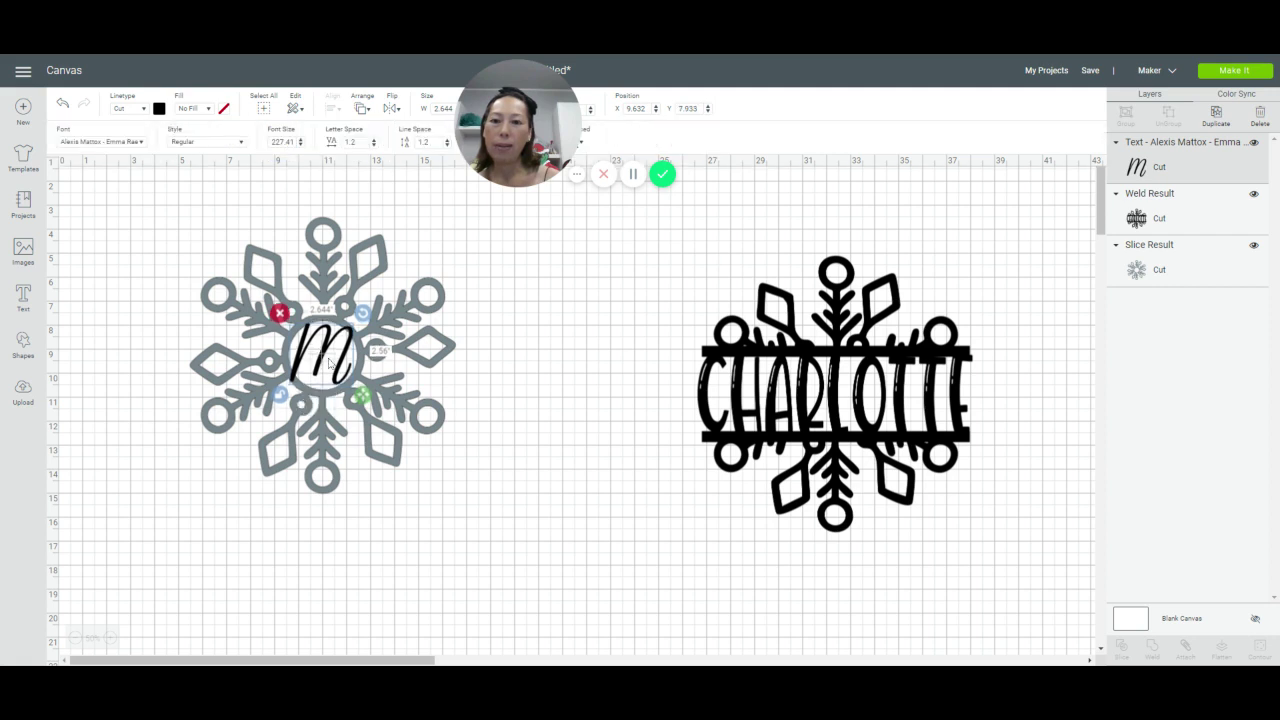
{"action": "left_click_drag", "start_coordinate": [368, 396], "coordinate": [360, 399]}
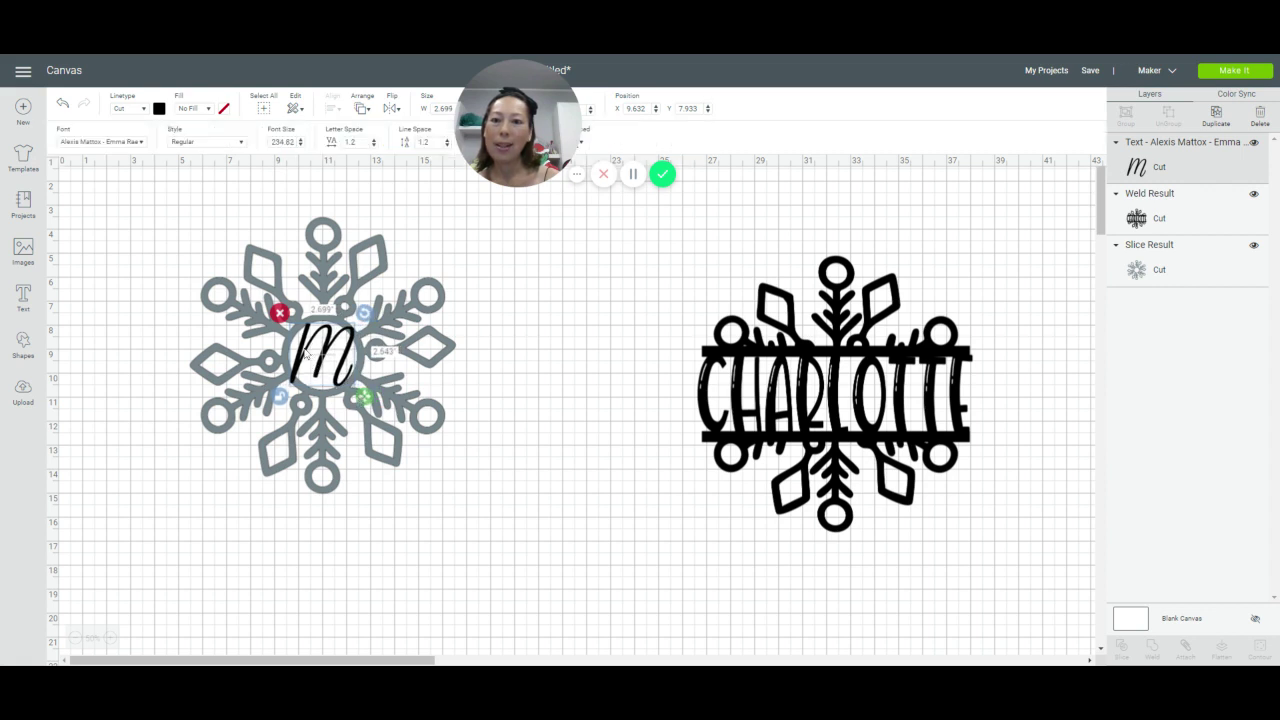
{"action": "left_click", "coordinate": [543, 402]}
{"action": "left_click_drag", "start_coordinate": [151, 242], "coordinate": [427, 468]}
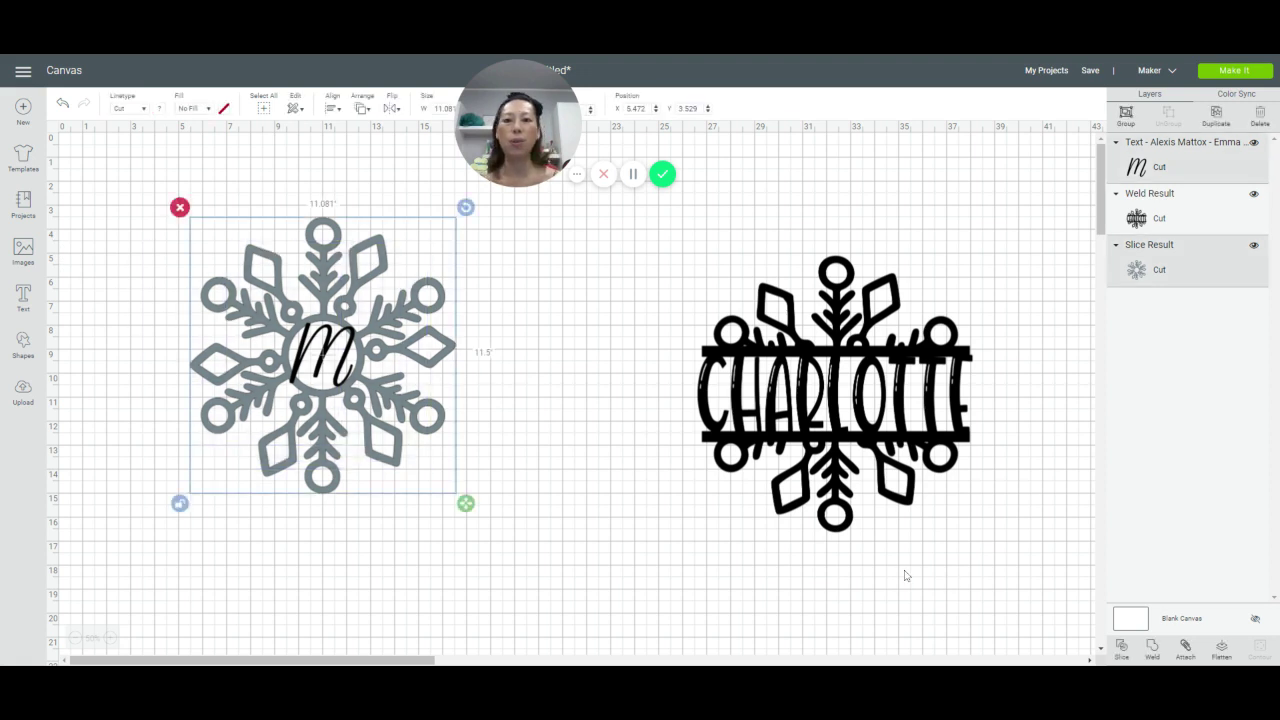
Step: Weld the M and left snowflake into one Weld Result layer and select it
{"action": "left_click", "coordinate": [1153, 651]}
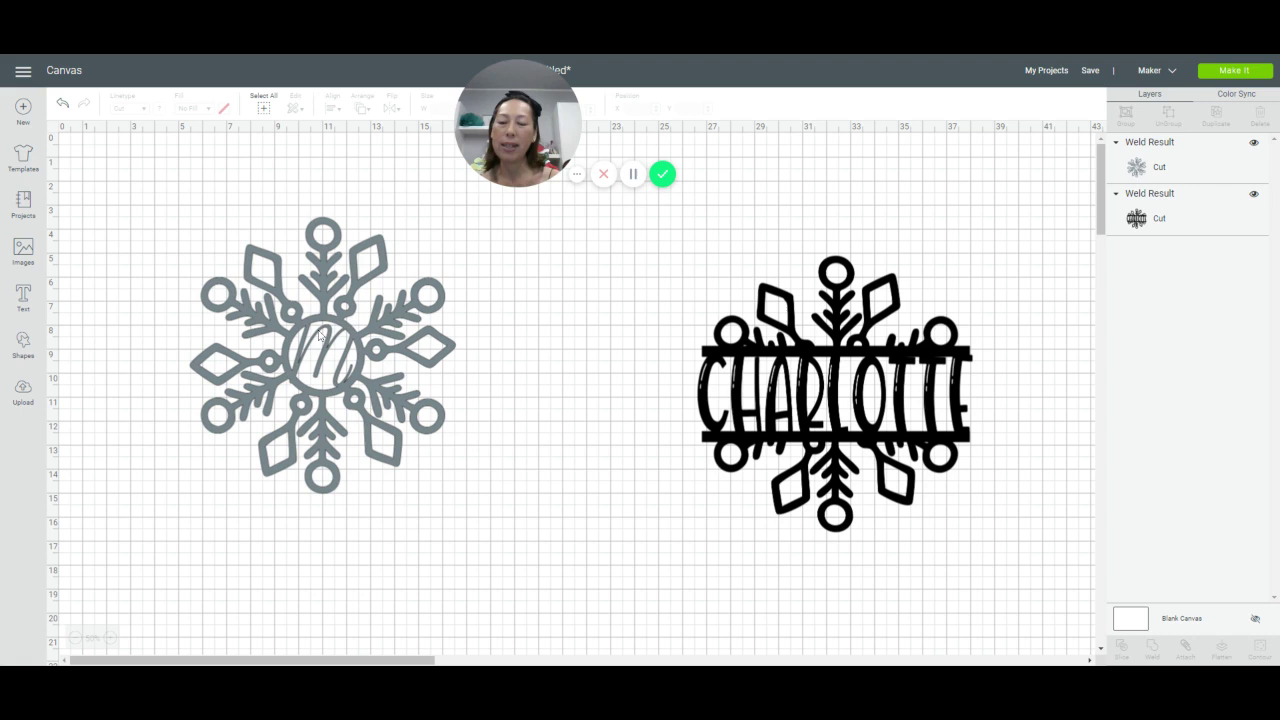
{"action": "left_click", "coordinate": [380, 405]}
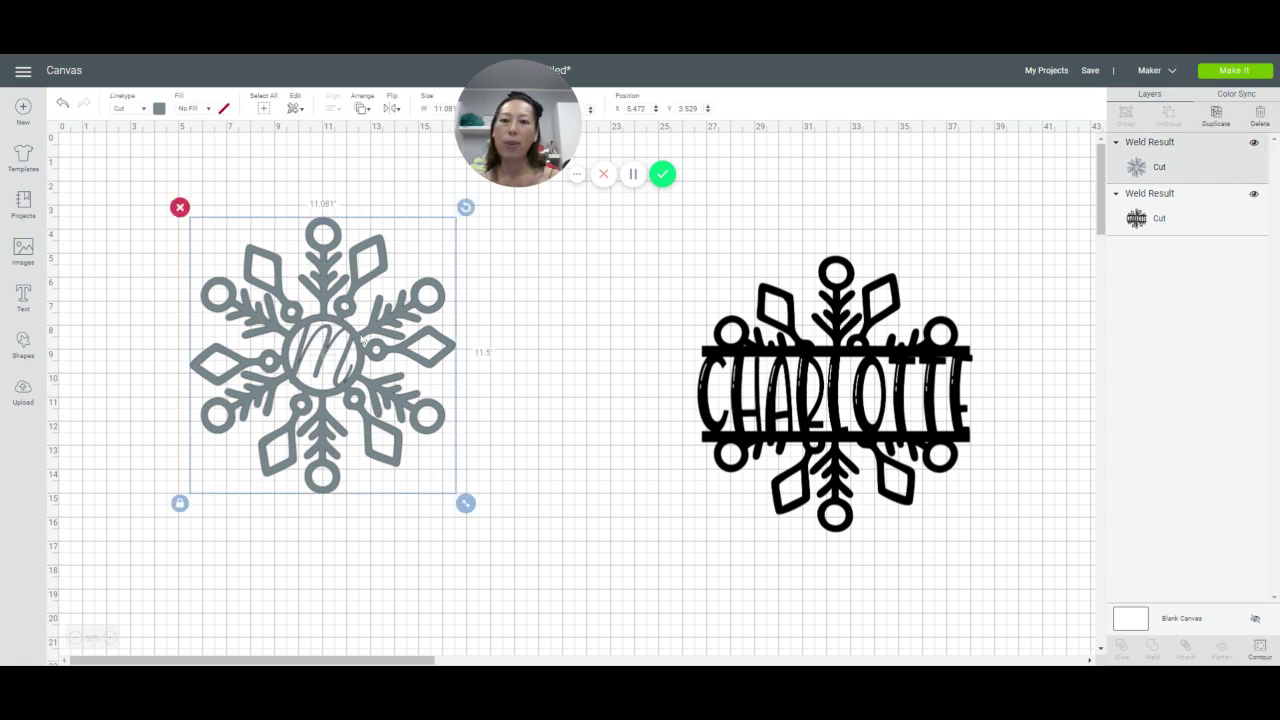